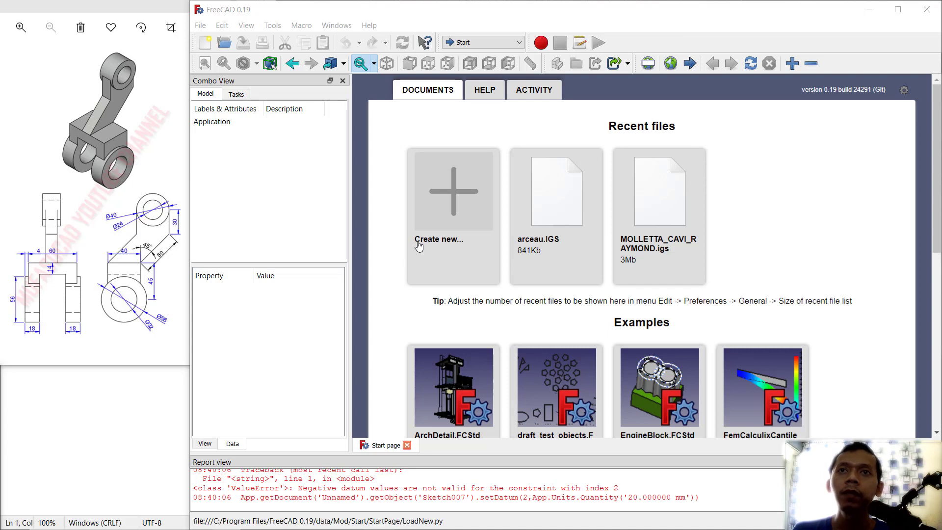
Create a new empty document and switch to the Part Design workbench.
{"action": "left_click", "coordinate": [444, 206]}
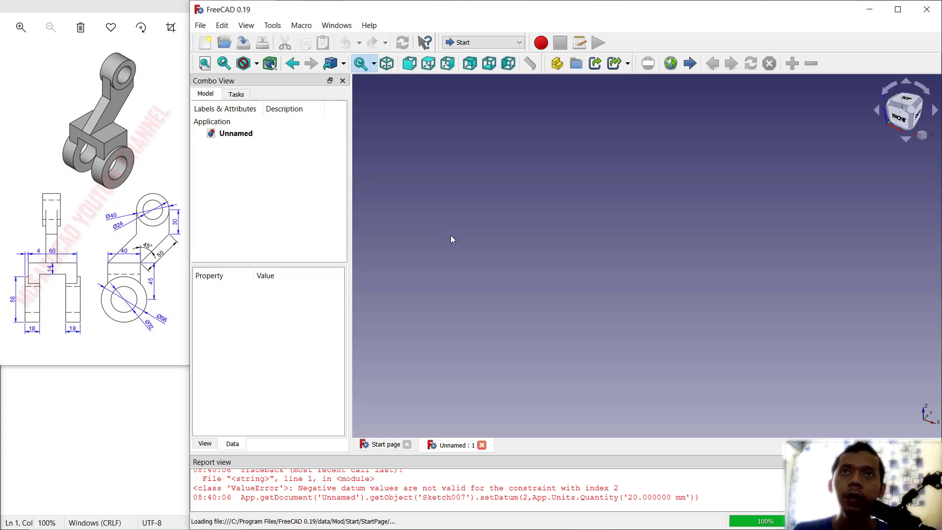
{"action": "left_click", "coordinate": [490, 42]}
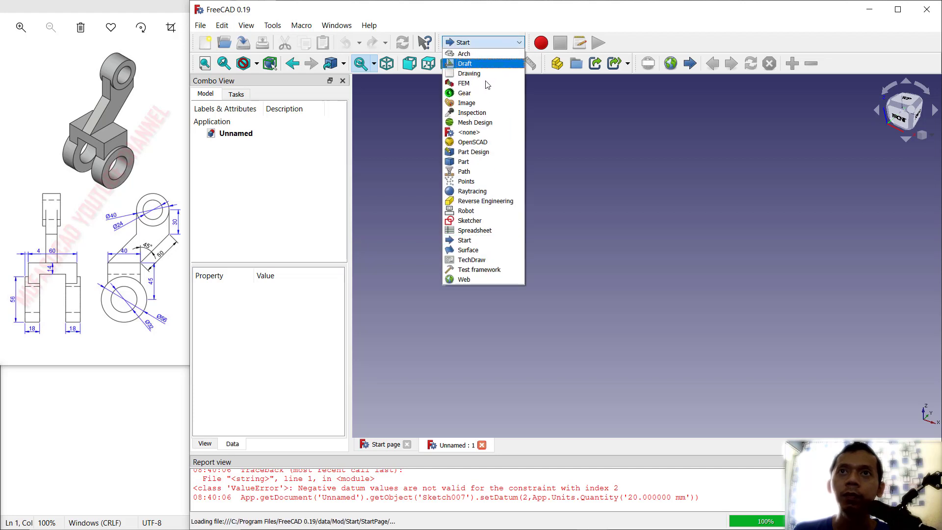
{"action": "left_click", "coordinate": [487, 152]}
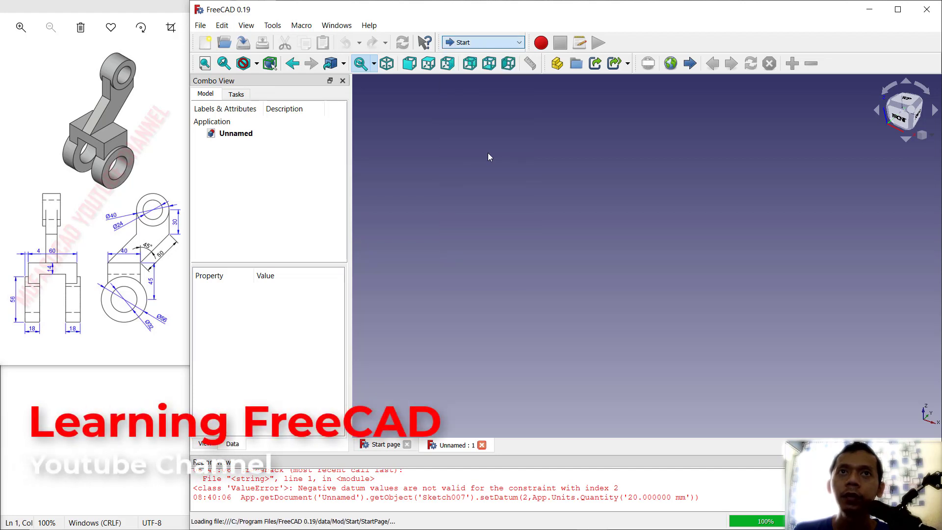
Create a new body sketch on the YZ plane.
{"action": "left_click", "coordinate": [239, 135]}
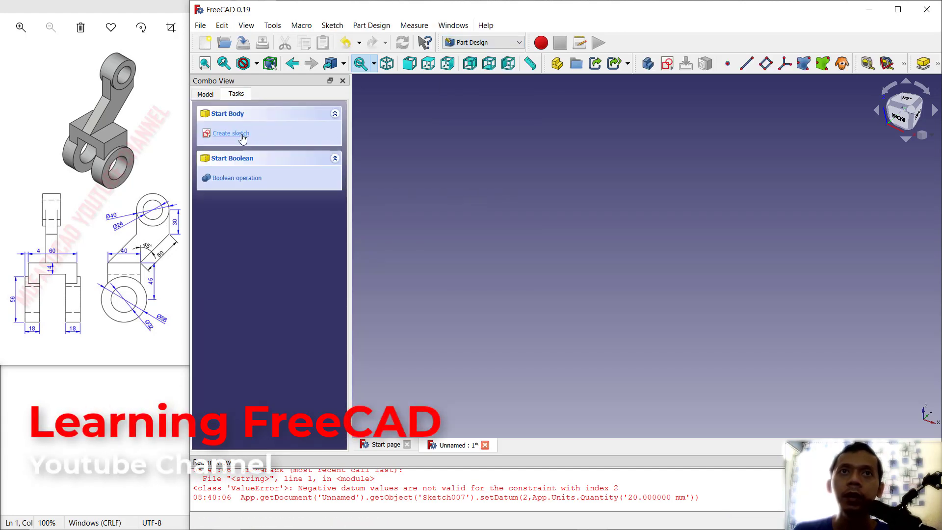
{"action": "left_click", "coordinate": [239, 135]}
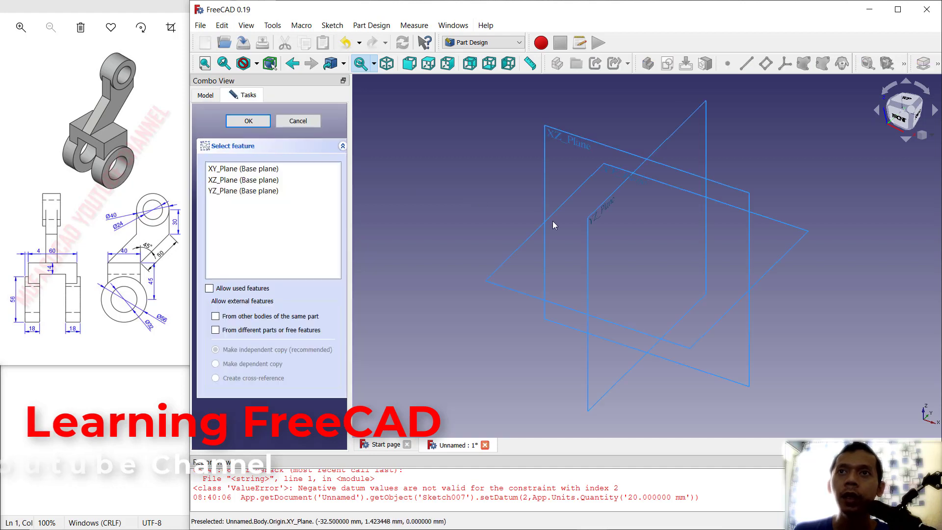
{"action": "left_click", "coordinate": [604, 207]}
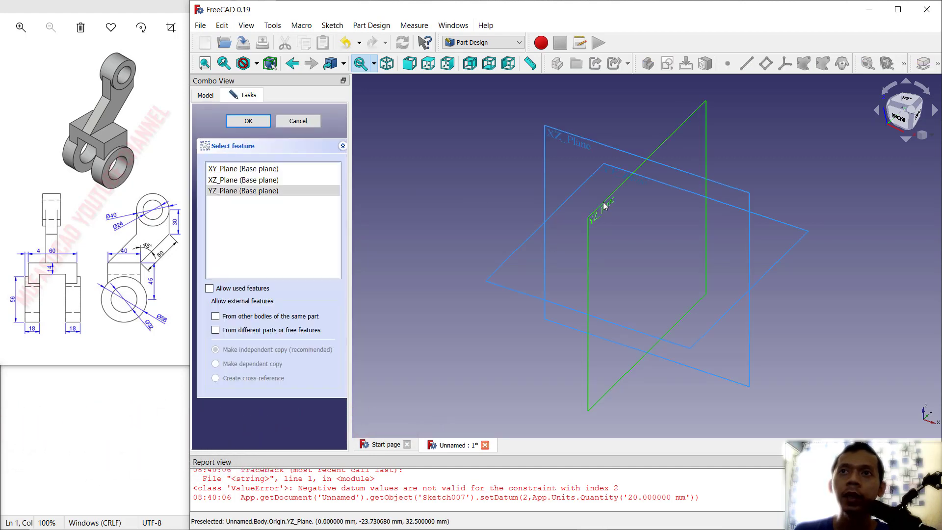
{"action": "left_click", "coordinate": [248, 121]}
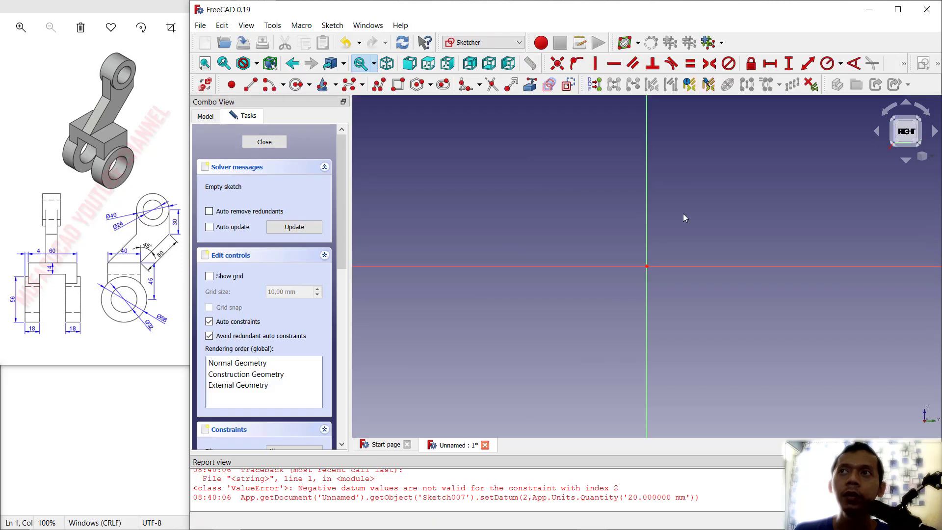
Sketch a circle centred on the origin and constrain its radius to 28 mm.
{"action": "middle_click_drag", "start_coordinate": [741, 192], "coordinate": [649, 177]}
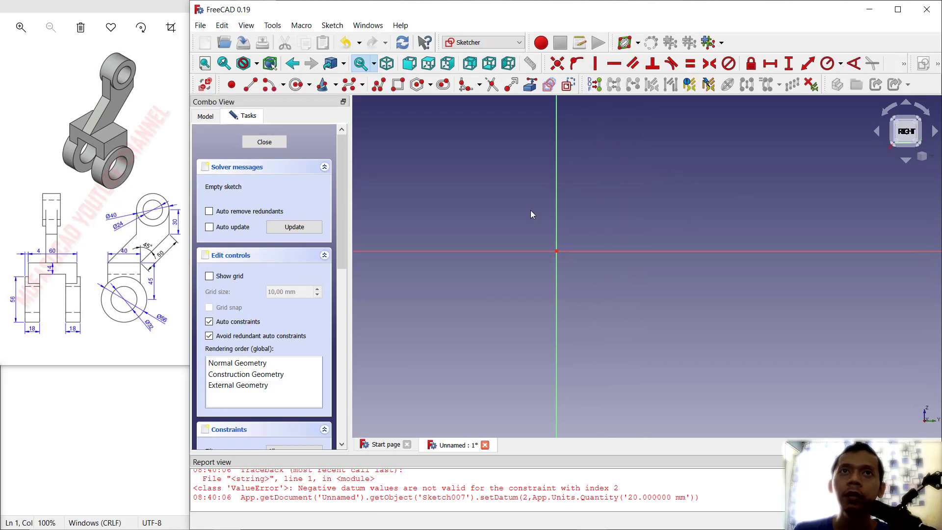
{"action": "left_click", "coordinate": [296, 84]}
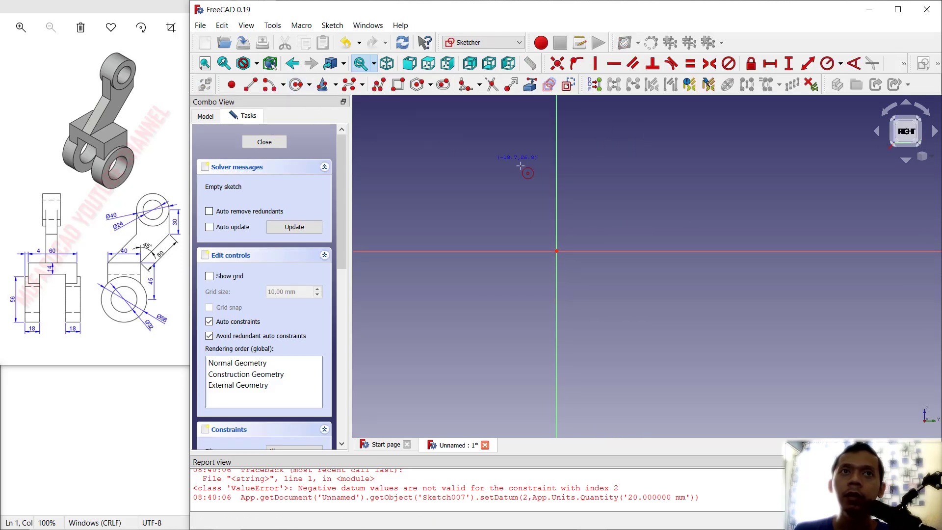
{"action": "left_click", "coordinate": [556, 251]}
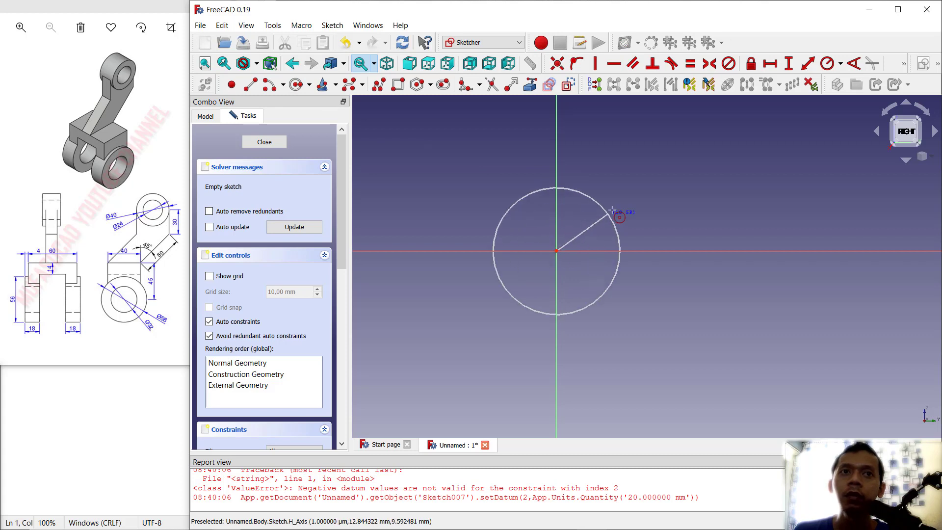
{"action": "left_click", "coordinate": [636, 203]}
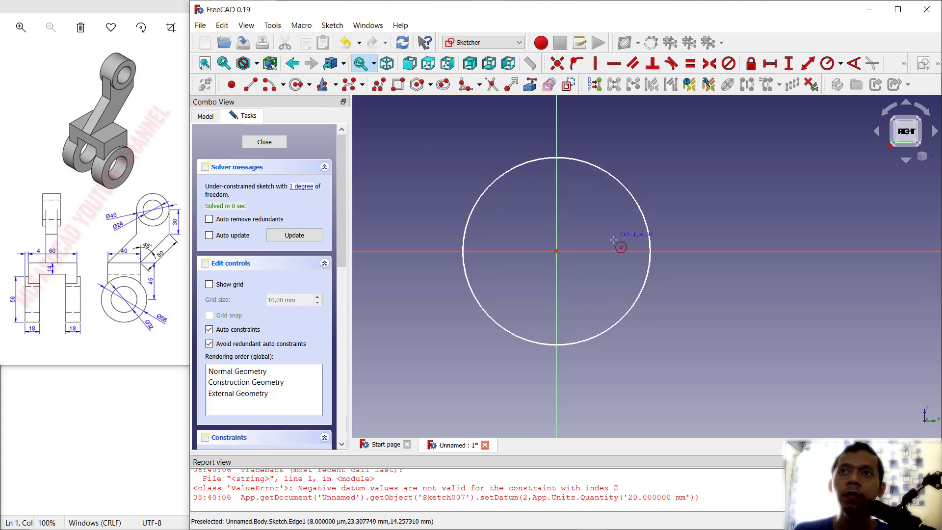
{"action": "left_click", "coordinate": [828, 63]}
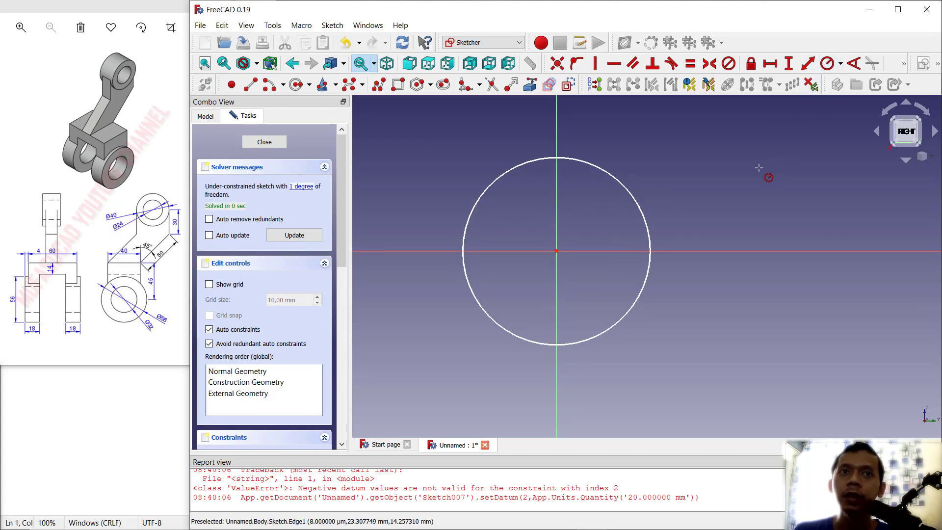
{"action": "left_click", "coordinate": [640, 212]}
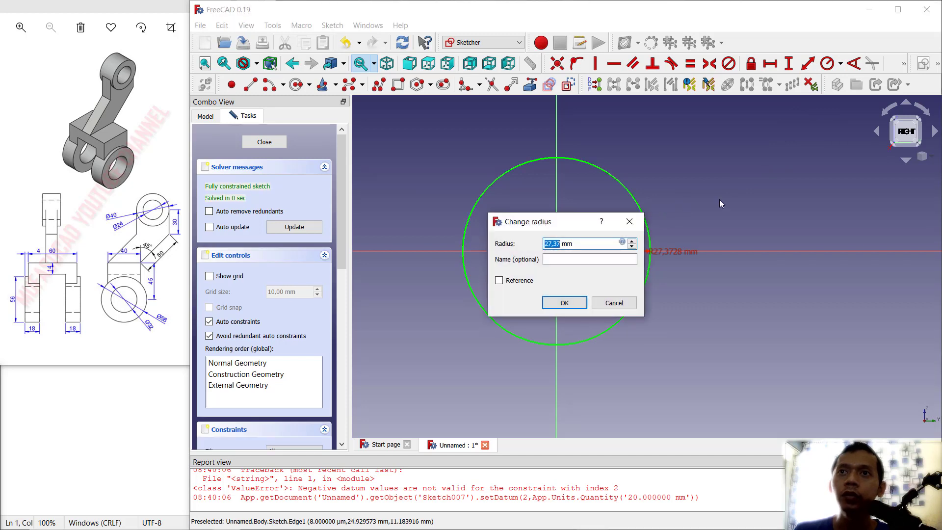
{"action": "type", "text": "2"}
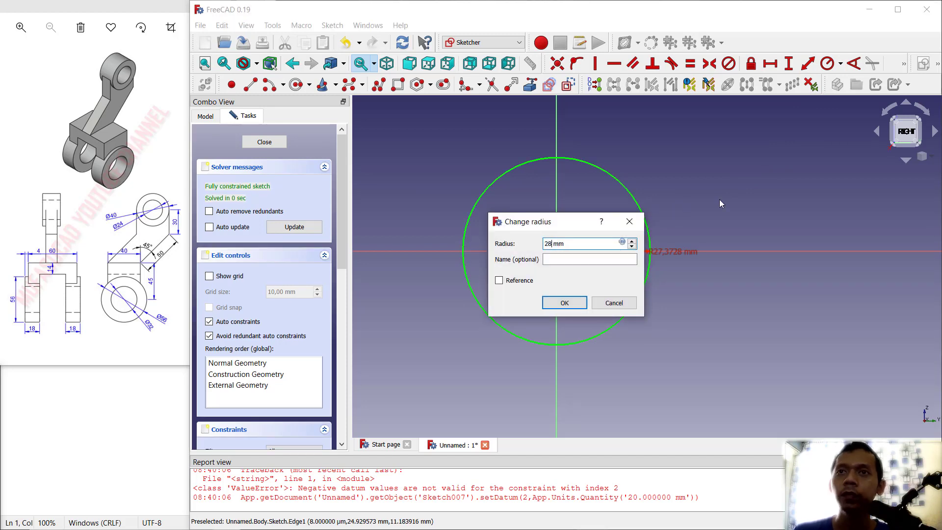
{"action": "key", "text": "Return"}
Sketch two vertical lines rising from inside the circle, joined above it by a horizontal line about 35 mm long.
{"action": "mouse_move", "coordinate": [631, 185]}
{"action": "middle_mouse_down"}
{"action": "mouse_move", "coordinate": [638, 249]}
{"action": "mouse_move", "coordinate": [653, 270]}
{"action": "middle_mouse_up"}
{"action": "key", "text": "g"}
{"action": "key", "text": "l"}
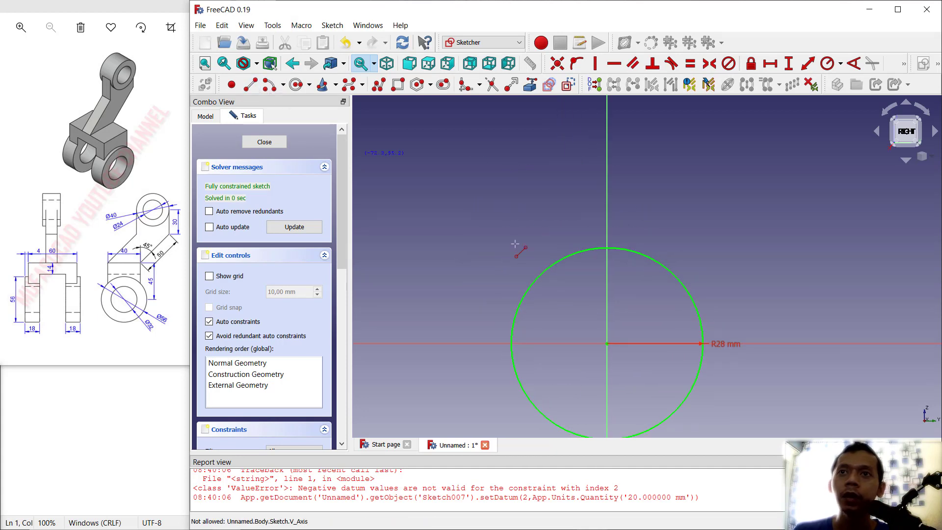
{"action": "left_click", "coordinate": [551, 295]}
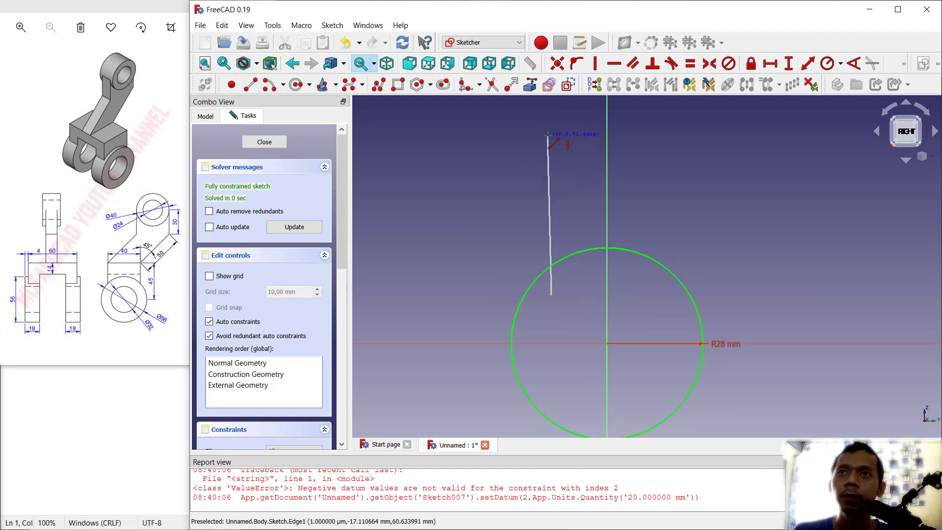
{"action": "left_click", "coordinate": [550, 136]}
{"action": "left_click", "coordinate": [551, 135]}
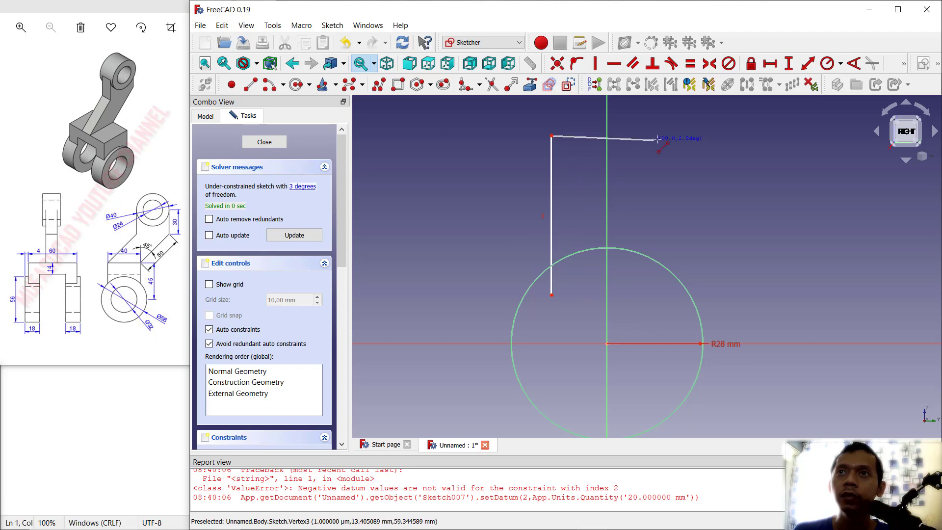
{"action": "left_click", "coordinate": [670, 135]}
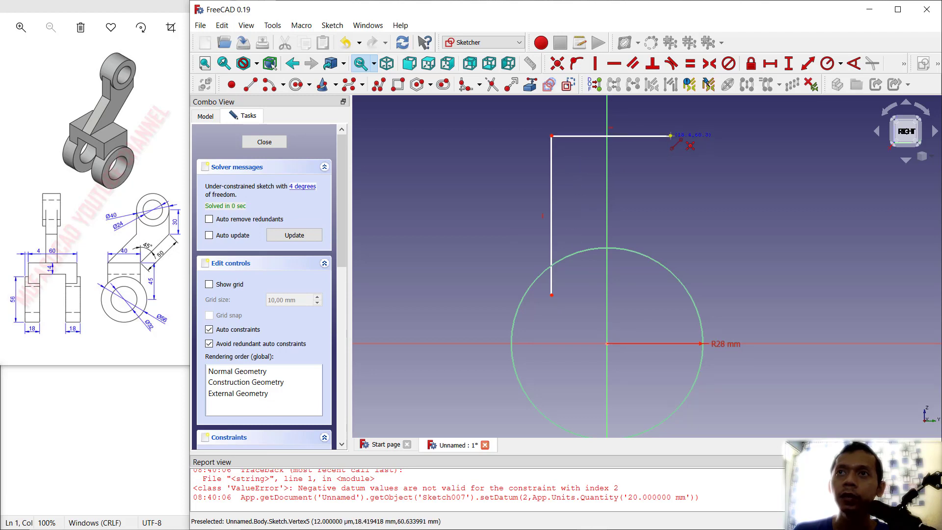
{"action": "left_click", "coordinate": [670, 287]}
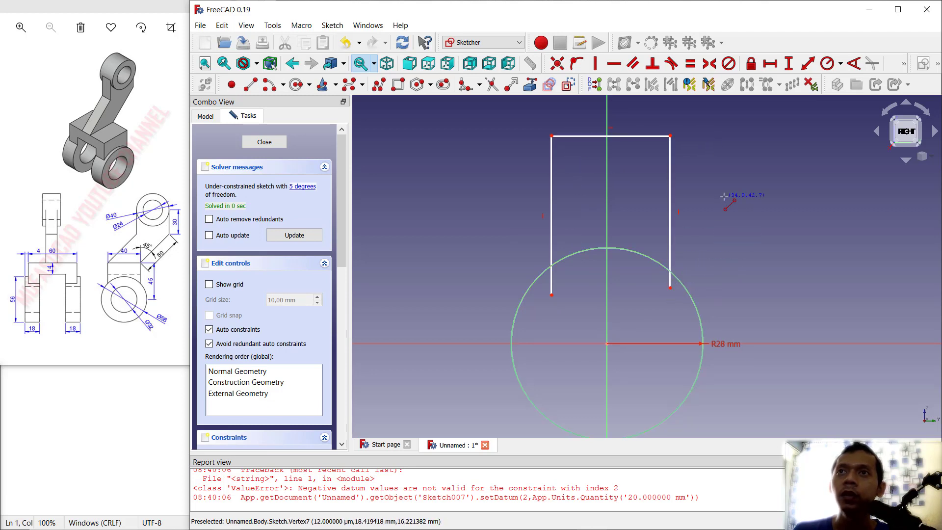
Constrain the horizontal line's length to 40 mm and its left endpoint to 20 mm horizontally from the origin.
{"action": "left_click", "coordinate": [773, 65]}
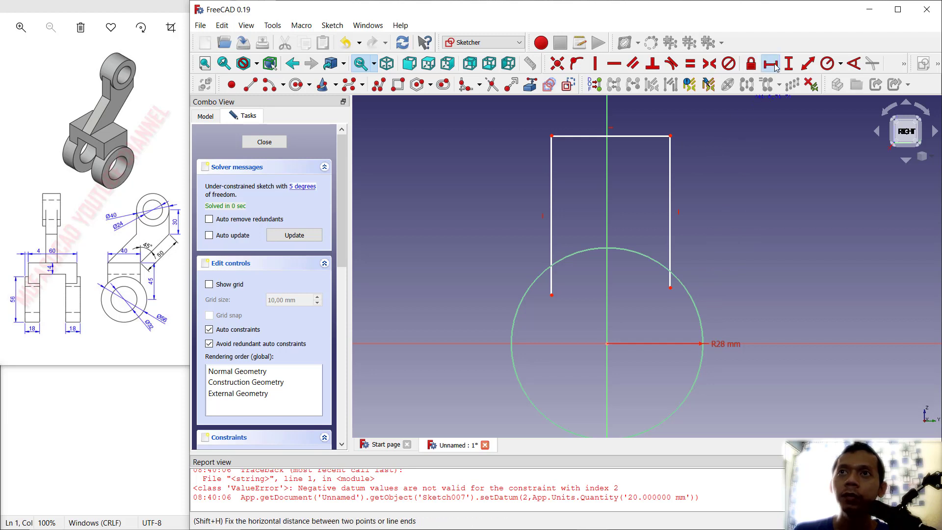
{"action": "left_click", "coordinate": [637, 135]}
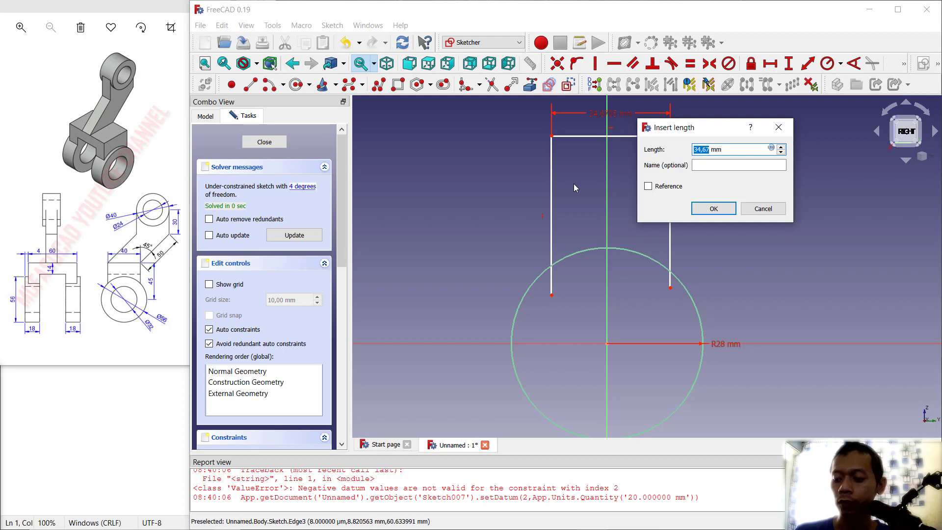
{"action": "type", "text": "40"}
{"action": "key", "text": "Return"}
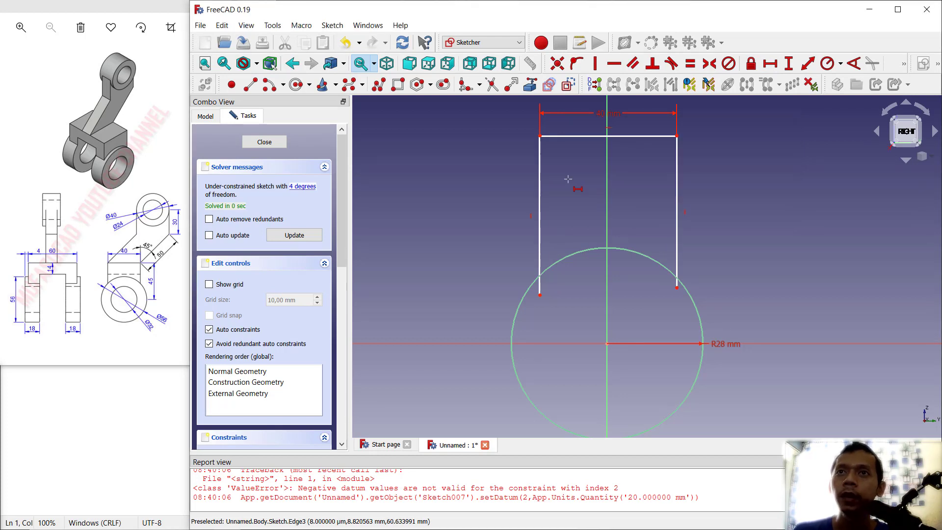
{"action": "left_click", "coordinate": [540, 135]}
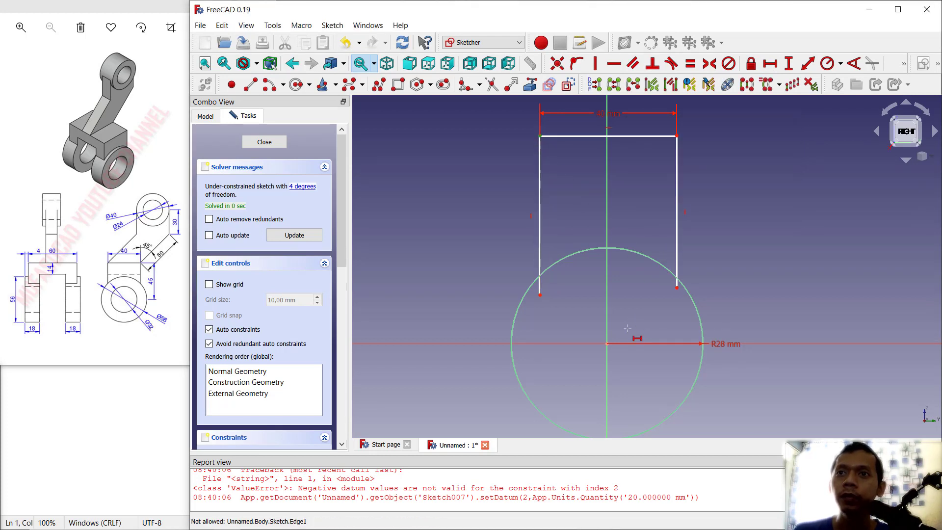
{"action": "left_click", "coordinate": [606, 343]}
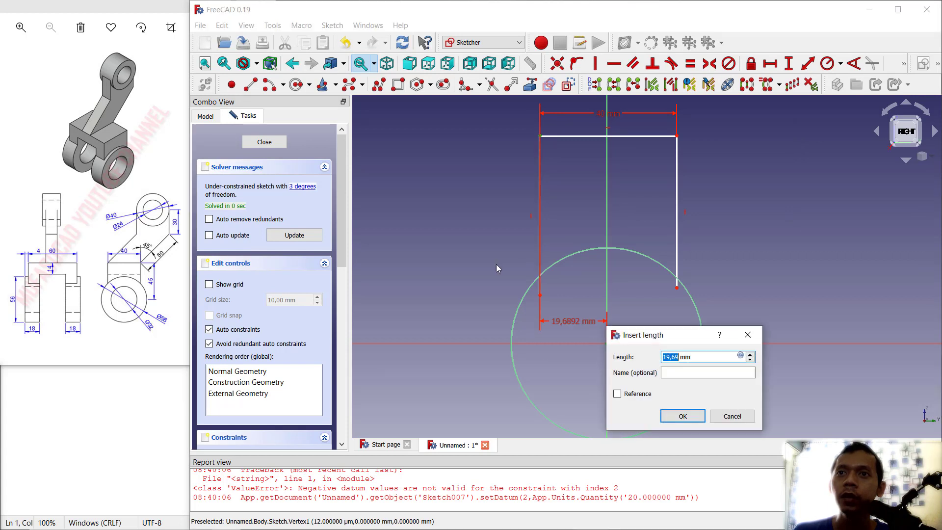
{"action": "type", "text": "20"}
{"action": "key", "text": "Return"}
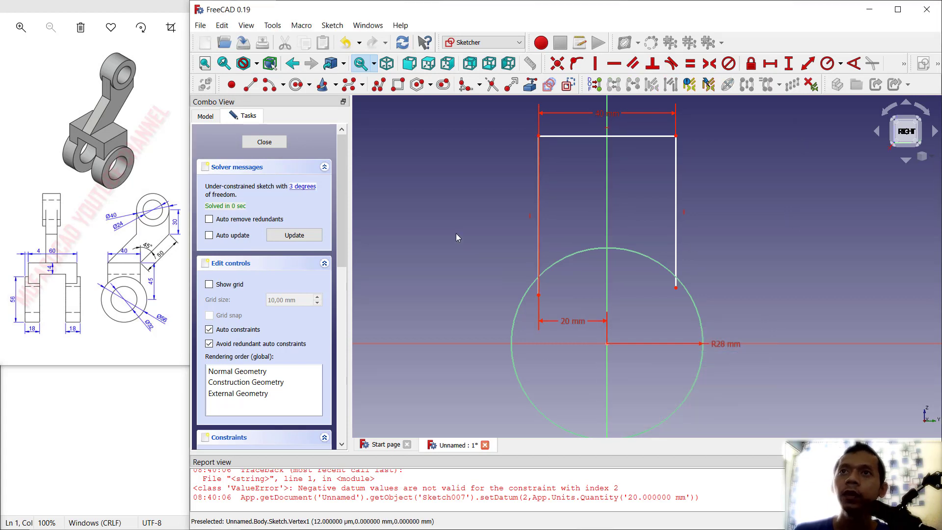
Constrain the vertical distance between the top line's right endpoint and the origin to 45 mm.
{"action": "left_click", "coordinate": [789, 65]}
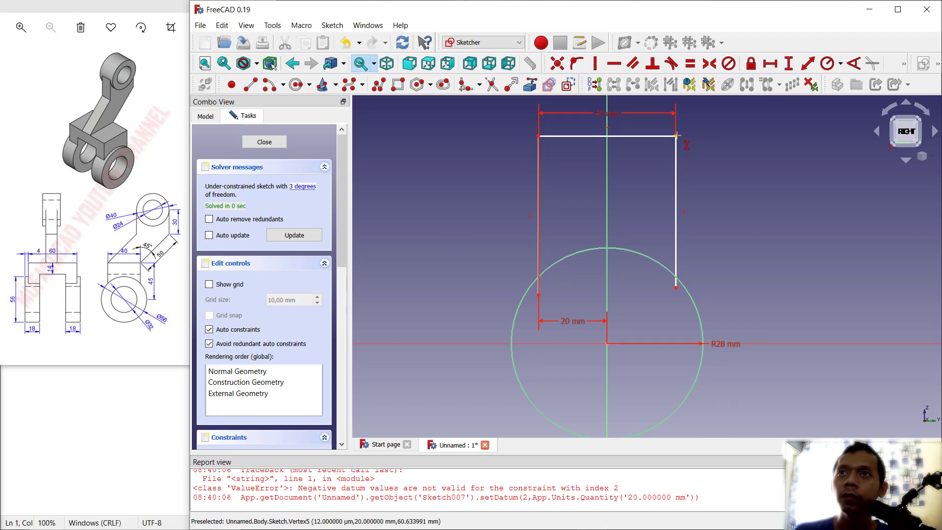
{"action": "left_click", "coordinate": [607, 345]}
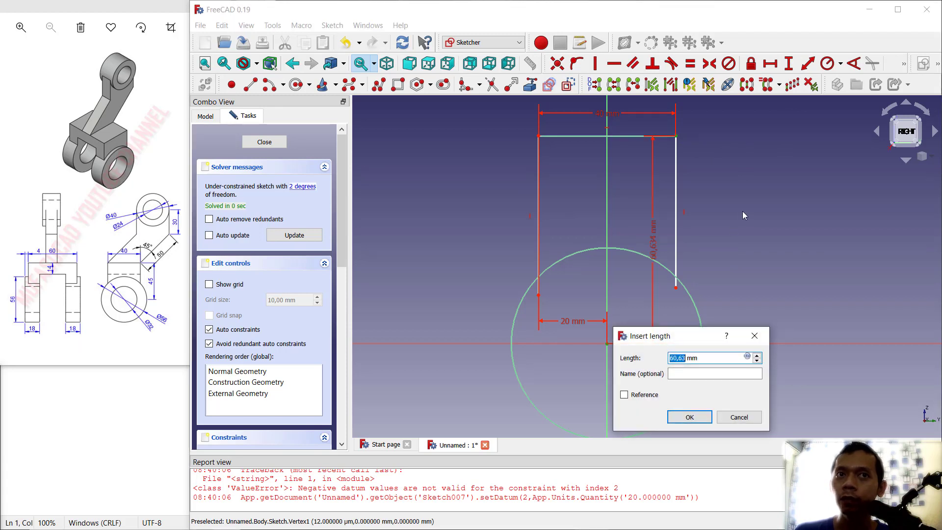
{"action": "type", "text": "45"}
{"action": "key", "text": "Return"}
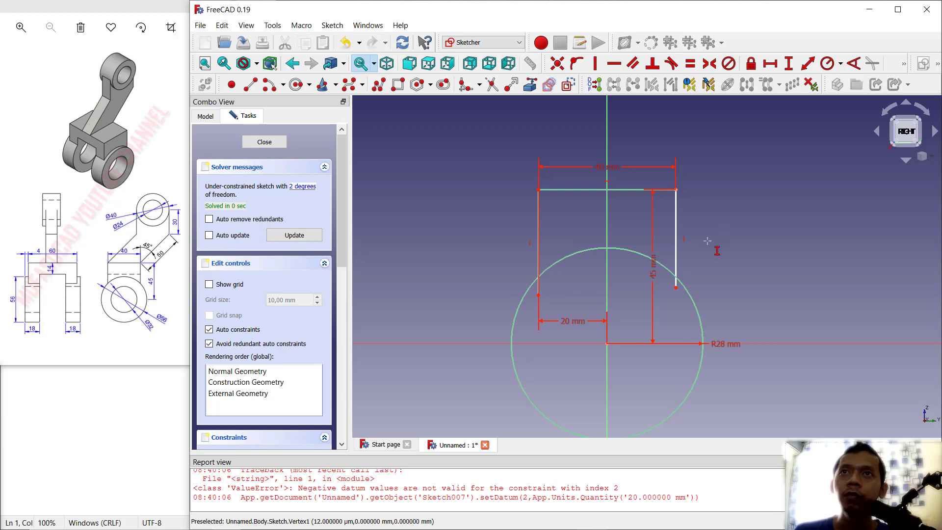
Trim the vertical line ends inside the circle and the circle's upper arc between them to form one closed profile.
{"action": "left_click", "coordinate": [493, 87]}
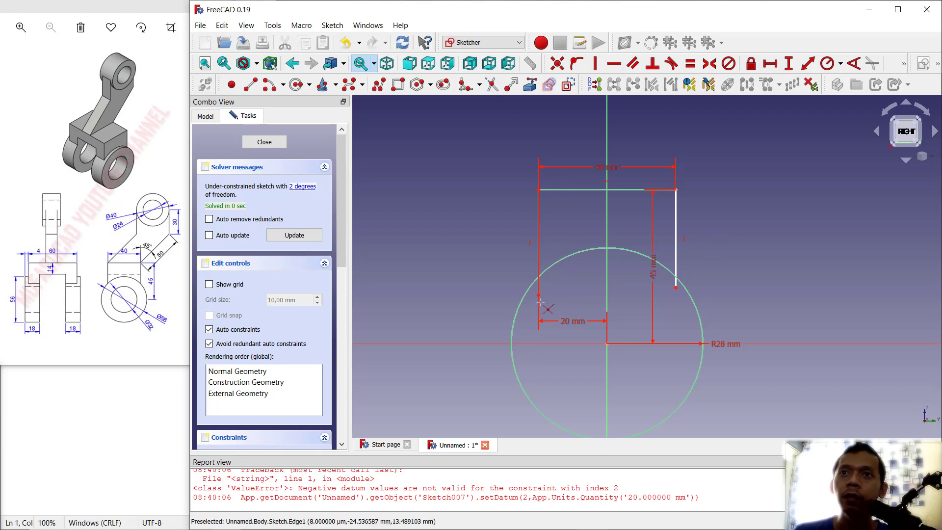
{"action": "left_click", "coordinate": [538, 289]}
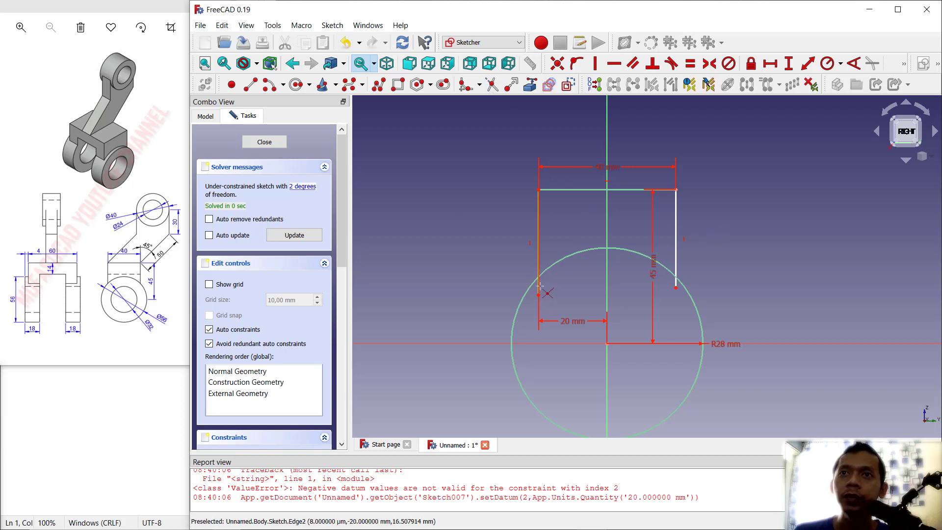
{"action": "left_click", "coordinate": [676, 288]}
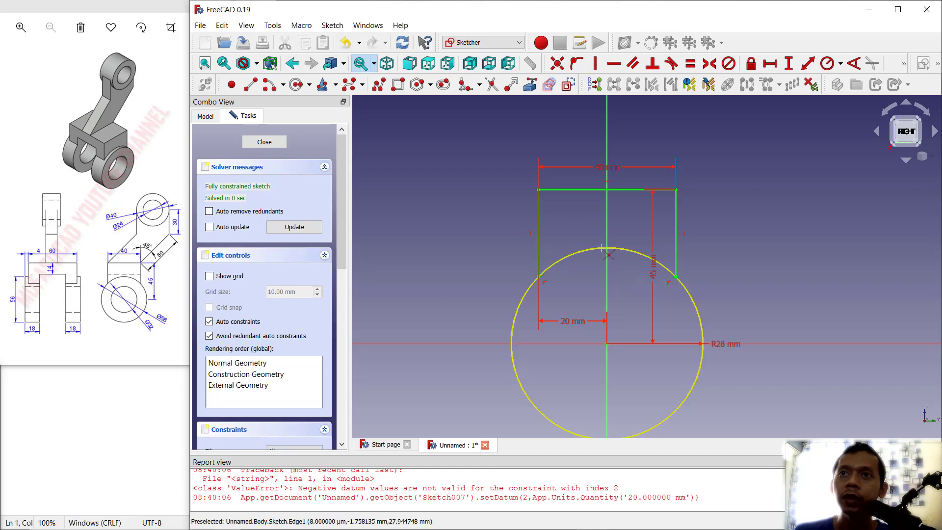
{"action": "left_click", "coordinate": [608, 250]}
{"action": "right_click", "coordinate": [568, 260]}
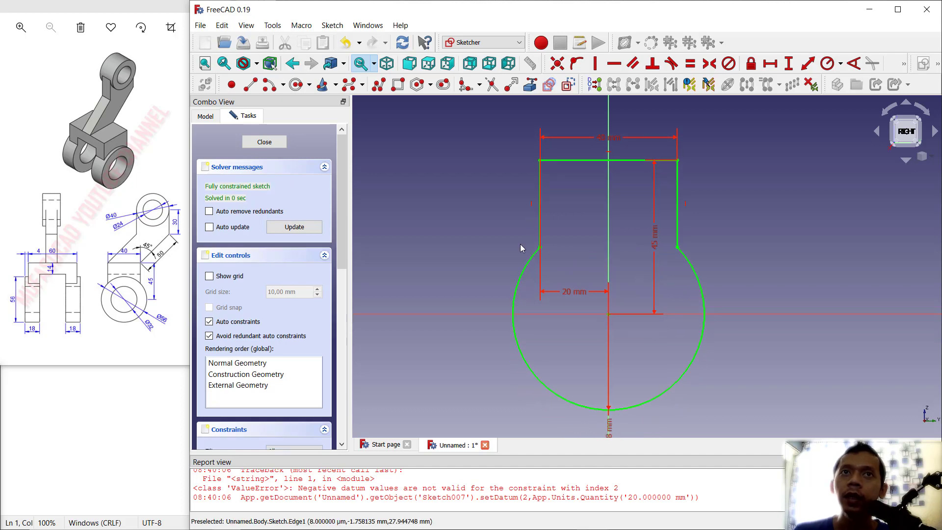
Finish the lug profile sketch and pad it 14 mm.
{"action": "left_click", "coordinate": [286, 141]}
{"action": "middle_click_drag", "start_coordinate": [716, 219], "coordinate": [677, 259]}
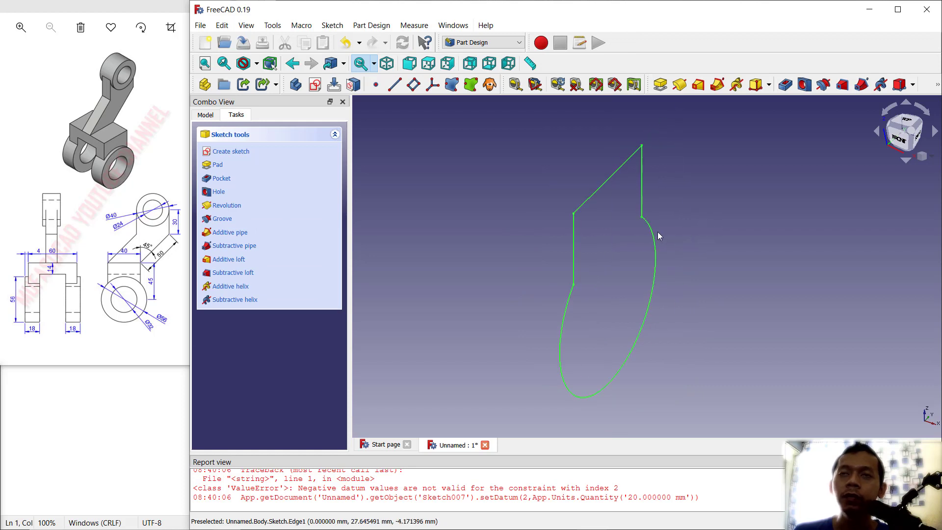
{"action": "left_click", "coordinate": [217, 165]}
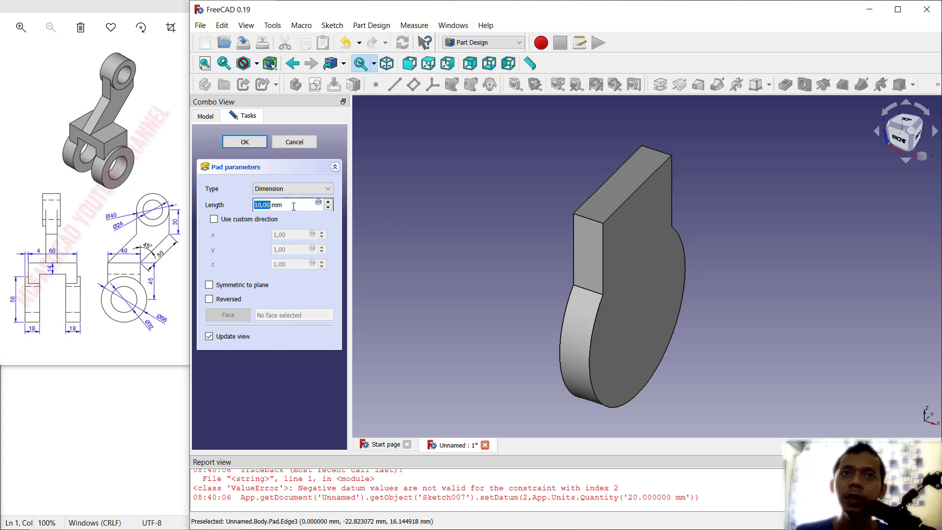
{"action": "type", "text": "1"}
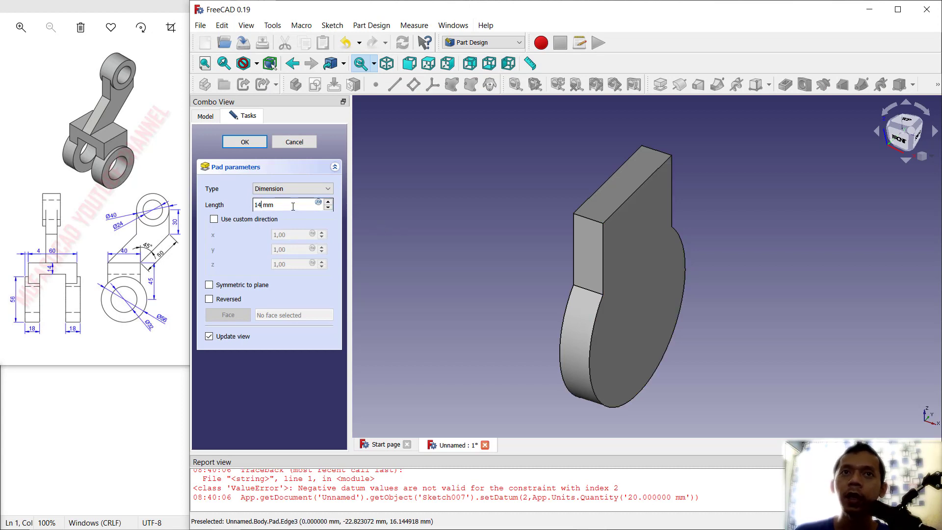
{"action": "key", "text": "Return"}
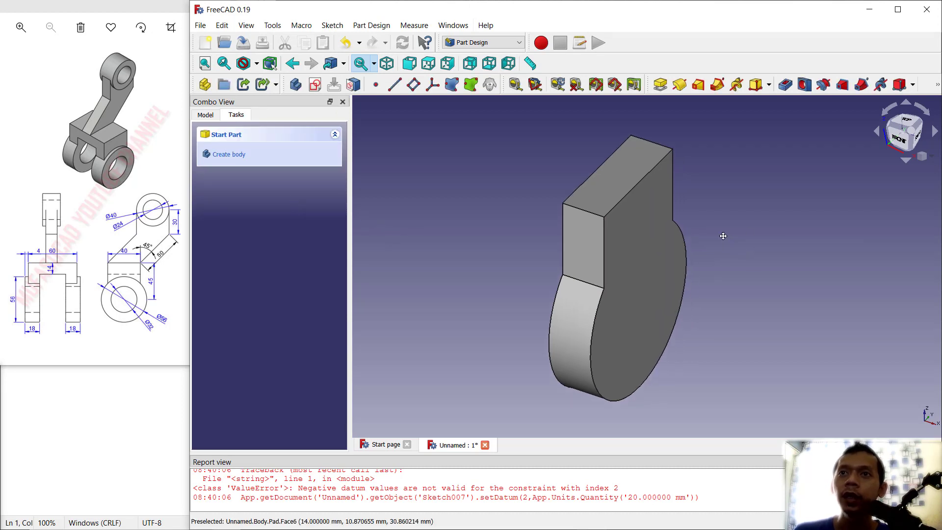
On the lug's flat face, project the rounded edge and sketch a circle centred on the origin through that arc's endpoint.
{"action": "left_click", "coordinate": [608, 284]}
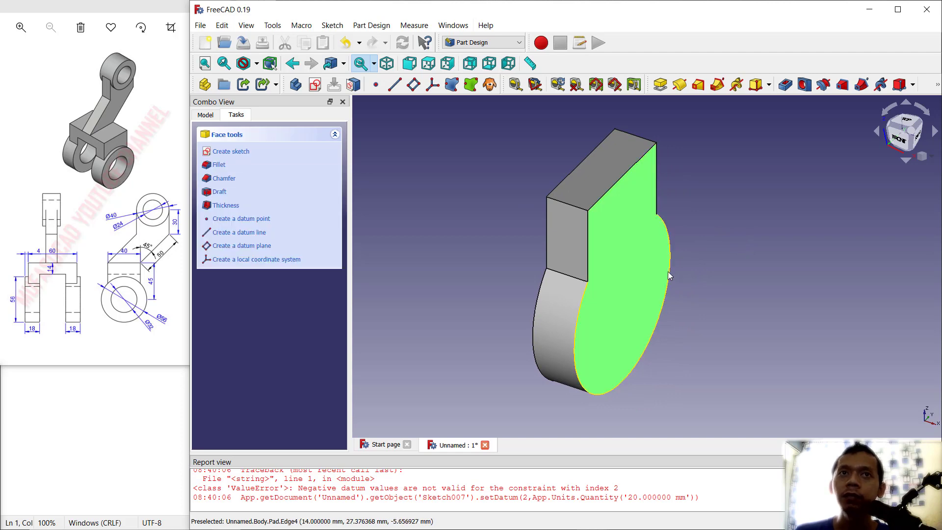
{"action": "left_click", "coordinate": [248, 152]}
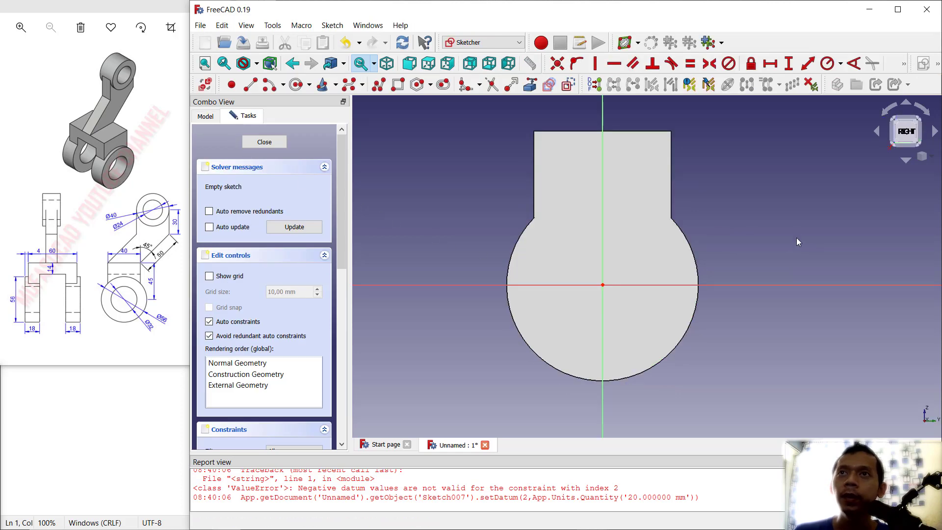
{"action": "left_click", "coordinate": [530, 85]}
{"action": "left_click", "coordinate": [519, 234]}
{"action": "left_click", "coordinate": [298, 87]}
{"action": "left_click", "coordinate": [602, 284]}
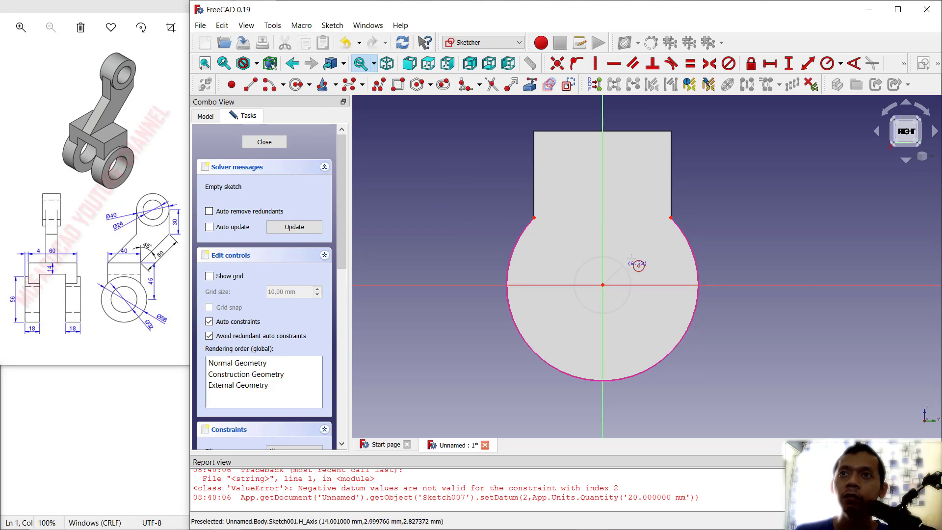
{"action": "left_click", "coordinate": [670, 217]}
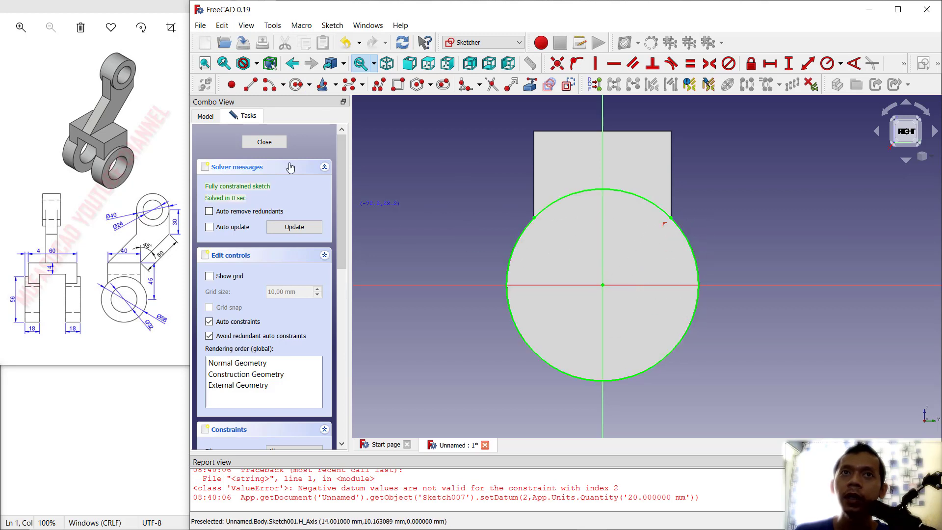
{"action": "left_click", "coordinate": [263, 142]}
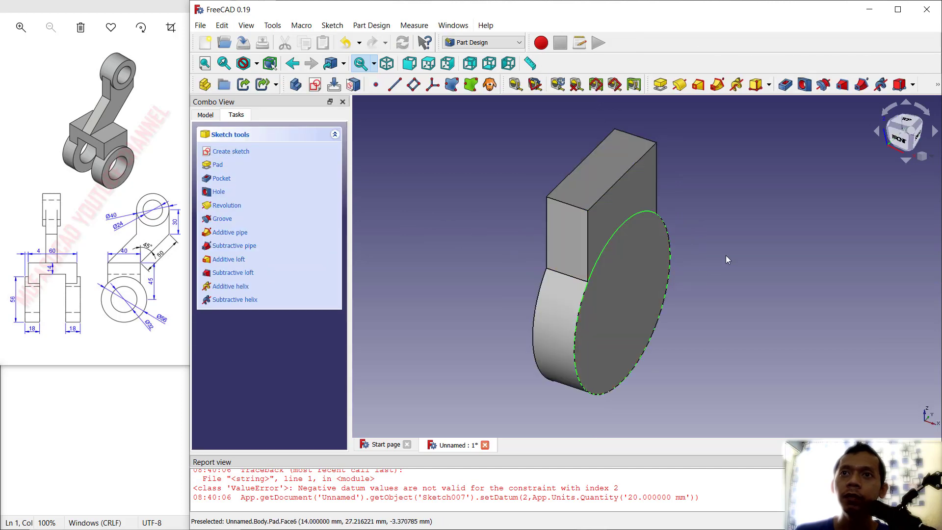
Pad the circle sketch 4 mm outward to form a round boss on the lug's face.
{"action": "middle_click_drag", "start_coordinate": [723, 257], "coordinate": [706, 255]}
{"action": "left_click", "coordinate": [220, 165]}
{"action": "type", "text": "4"}
{"action": "key", "text": "Return"}
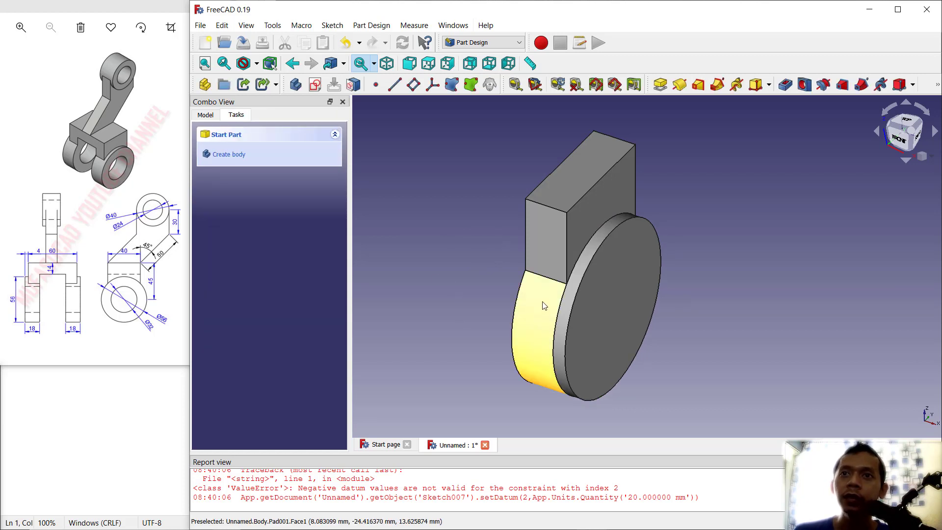
Set the Refine property of the round boss's pad to true.
{"action": "left_click", "coordinate": [565, 299]}
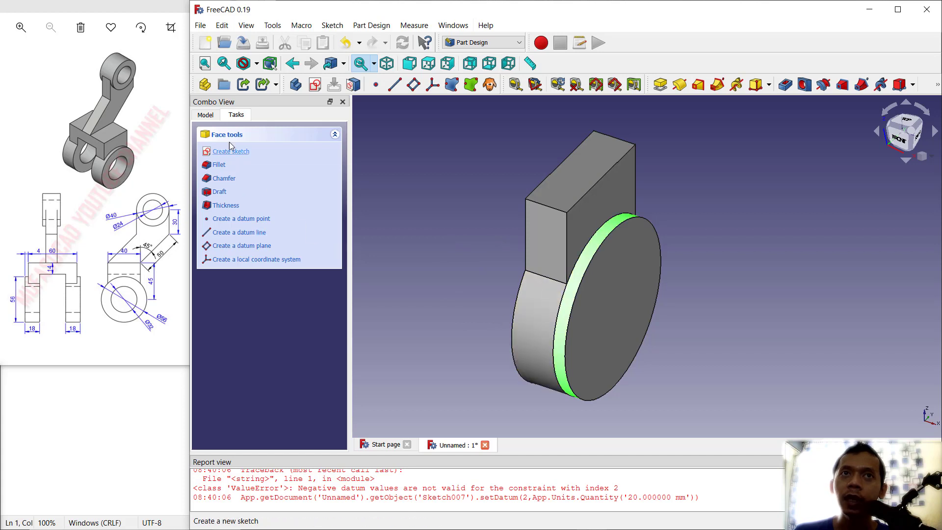
{"action": "left_click", "coordinate": [203, 117]}
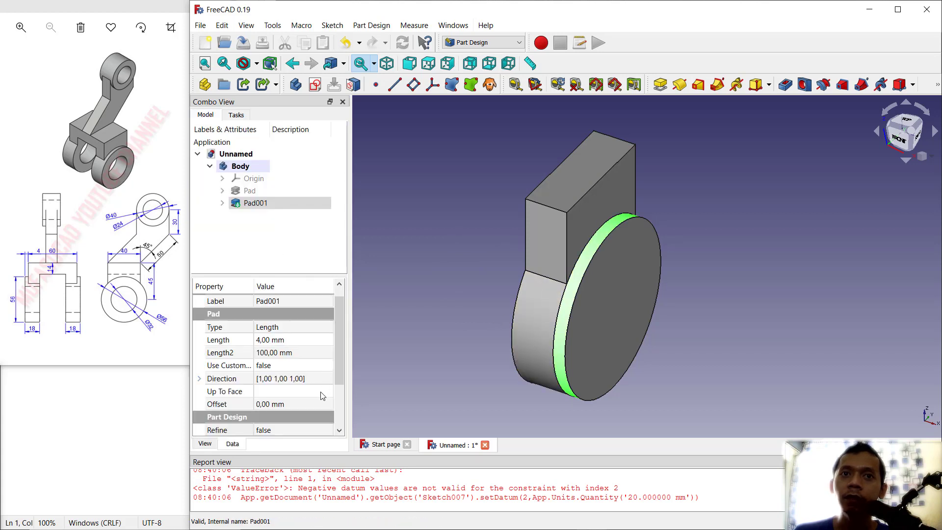
{"action": "left_click", "coordinate": [287, 430]}
{"action": "left_click", "coordinate": [287, 430]}
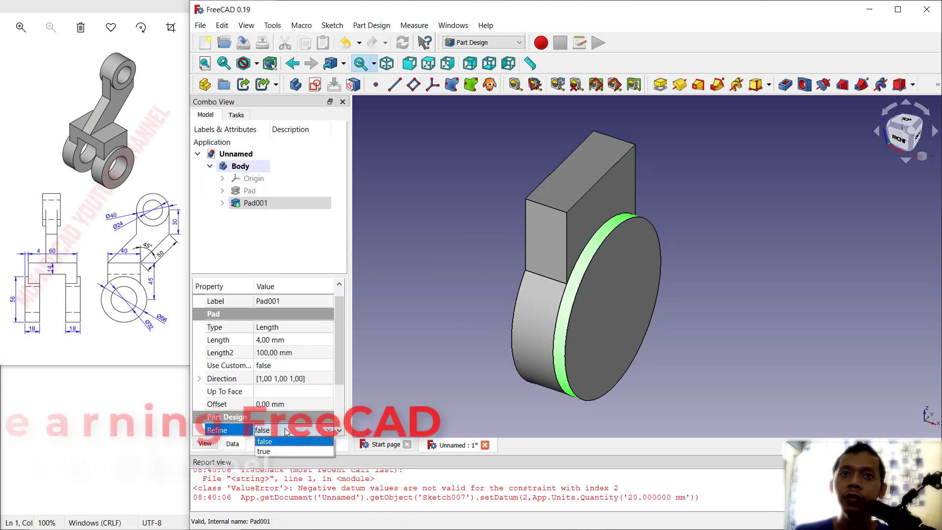
{"action": "left_click", "coordinate": [274, 451]}
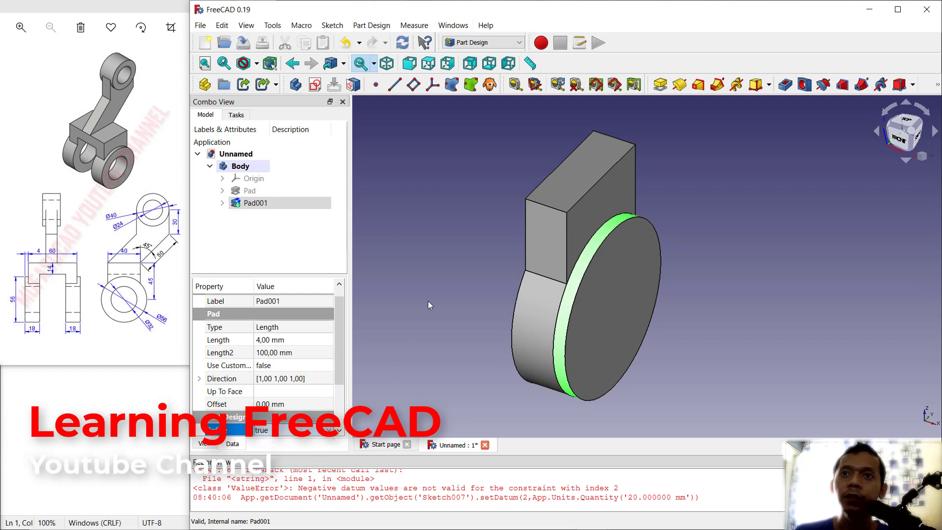
{"action": "left_click", "coordinate": [442, 253]}
{"action": "middle_click_drag", "start_coordinate": [693, 228], "coordinate": [671, 287]}
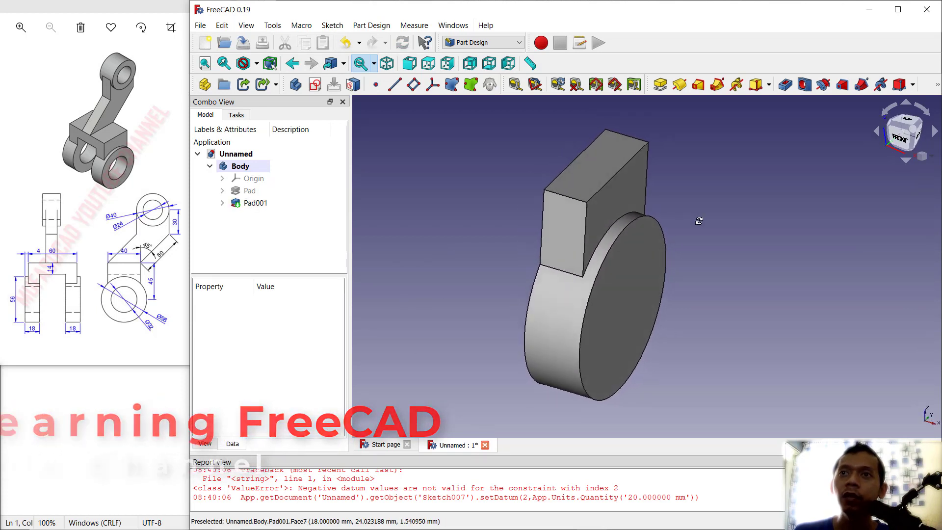
Create a sketch on the boss's flat round face and project its circular edge as external geometry.
{"action": "left_click", "coordinate": [627, 311]}
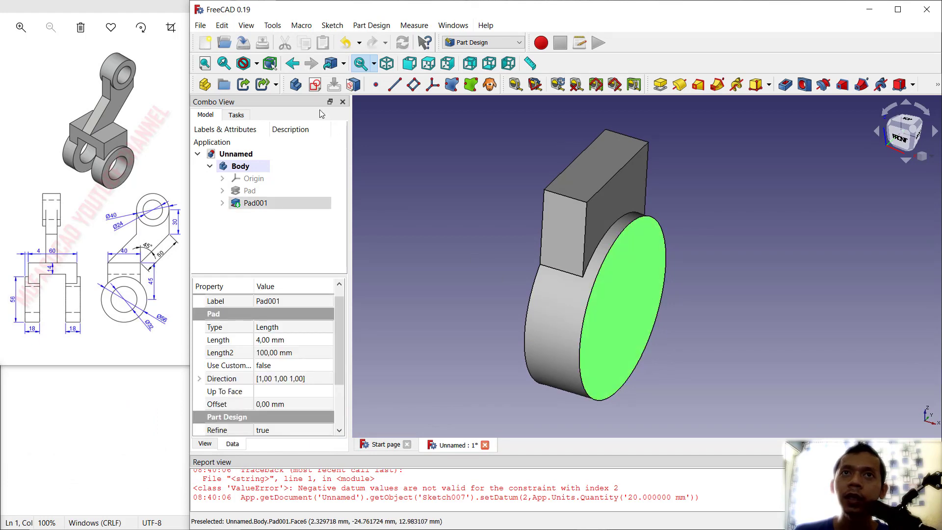
{"action": "left_click", "coordinate": [236, 114]}
{"action": "left_click", "coordinate": [230, 152]}
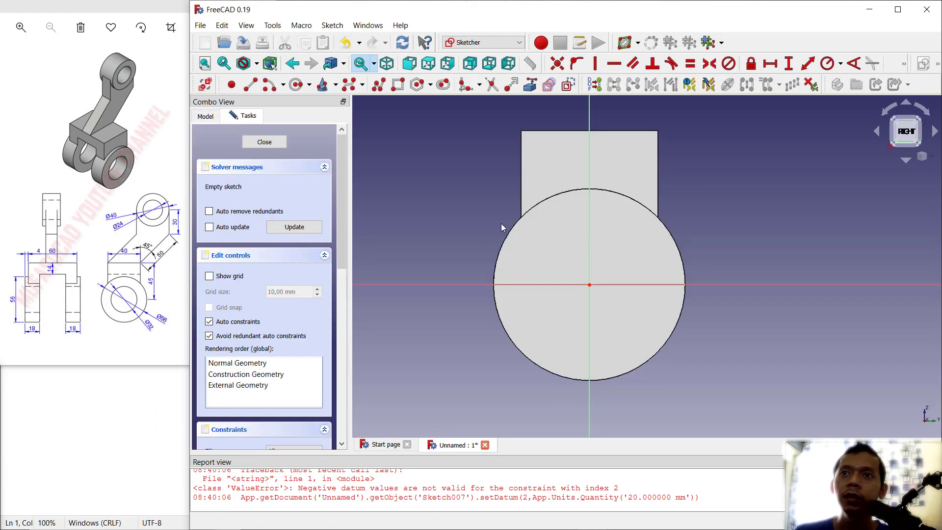
{"action": "middle_click_drag", "start_coordinate": [825, 246], "coordinate": [809, 236]}
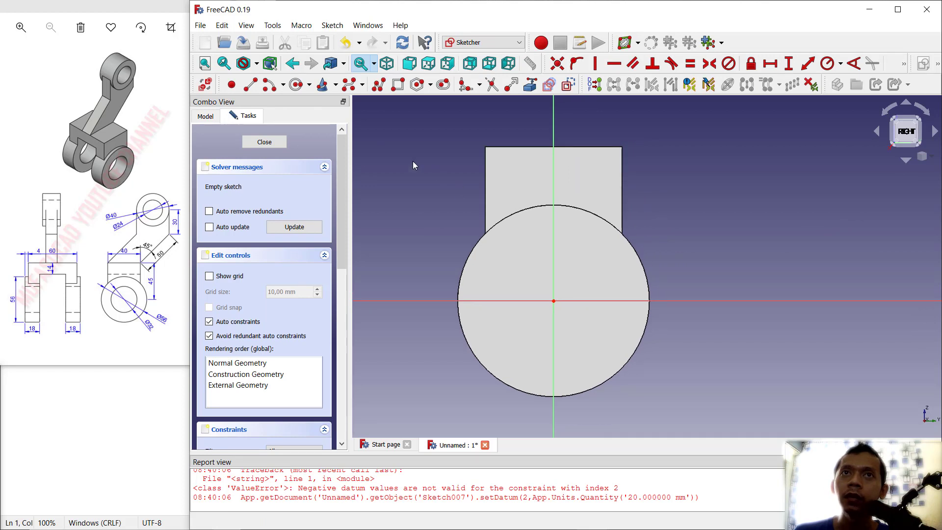
{"action": "left_click", "coordinate": [529, 84]}
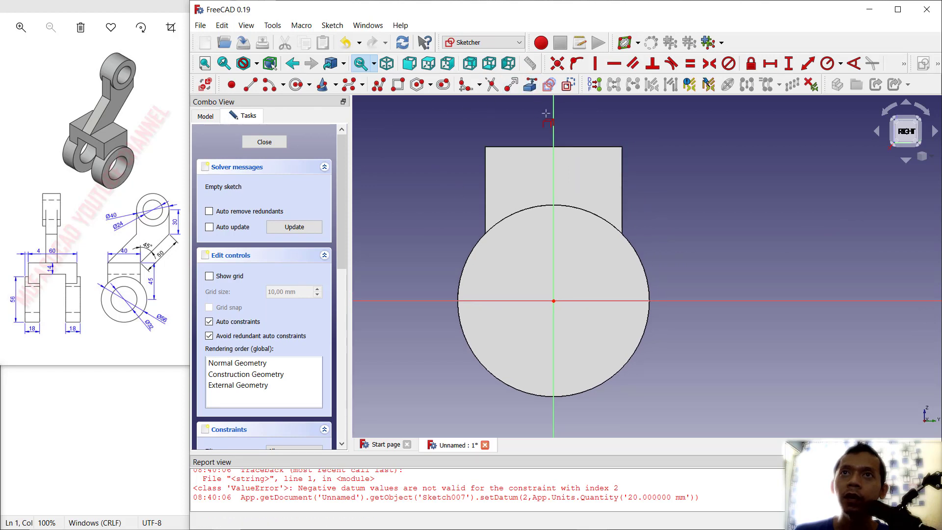
{"action": "left_click", "coordinate": [636, 251]}
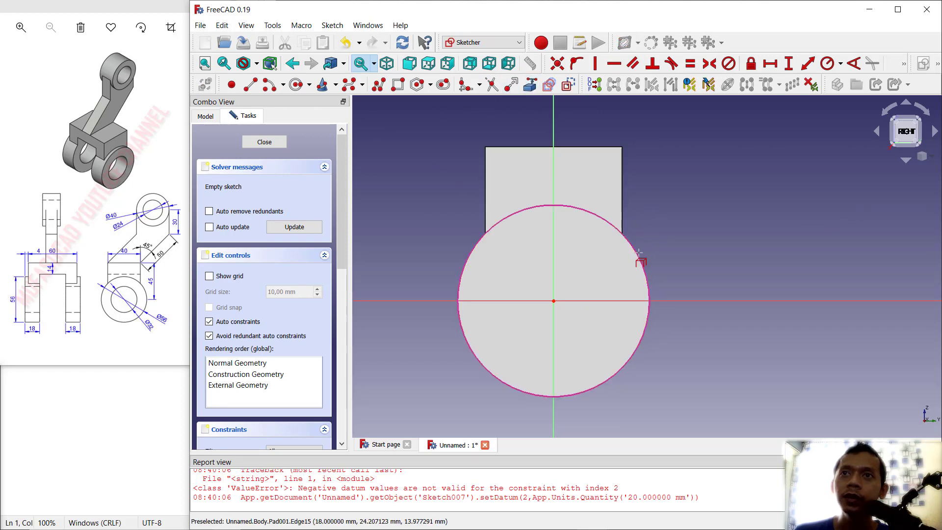
{"action": "left_click", "coordinate": [296, 85]}
{"action": "left_click", "coordinate": [553, 300]}
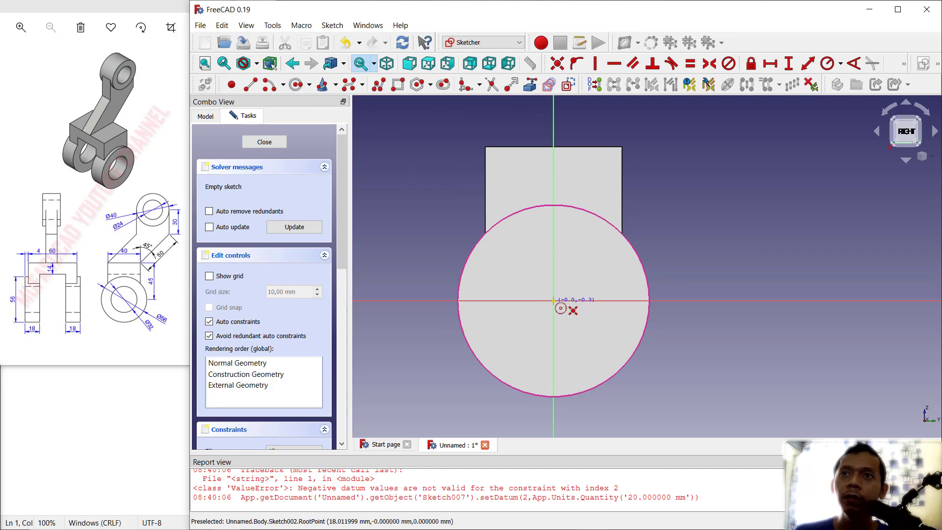
{"action": "left_click", "coordinate": [617, 228]}
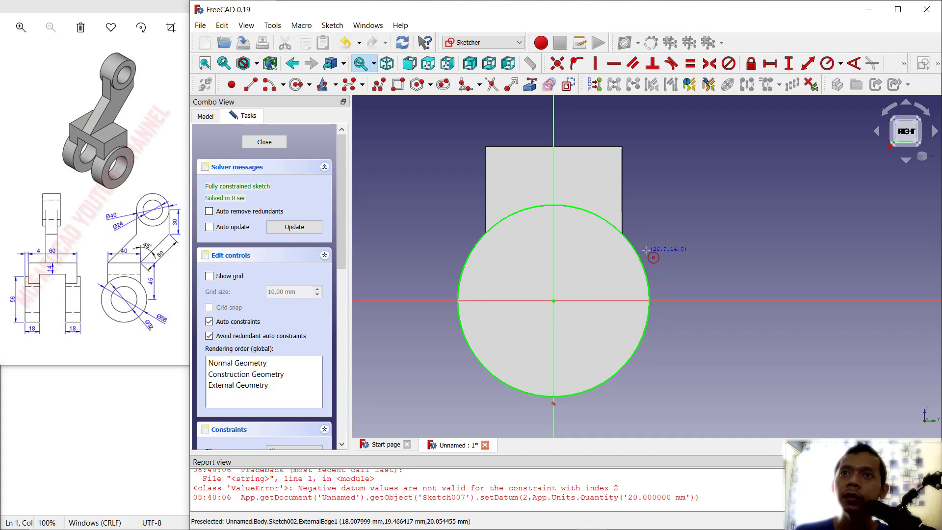
{"action": "left_click", "coordinate": [826, 64]}
{"action": "left_click", "coordinate": [591, 213]}
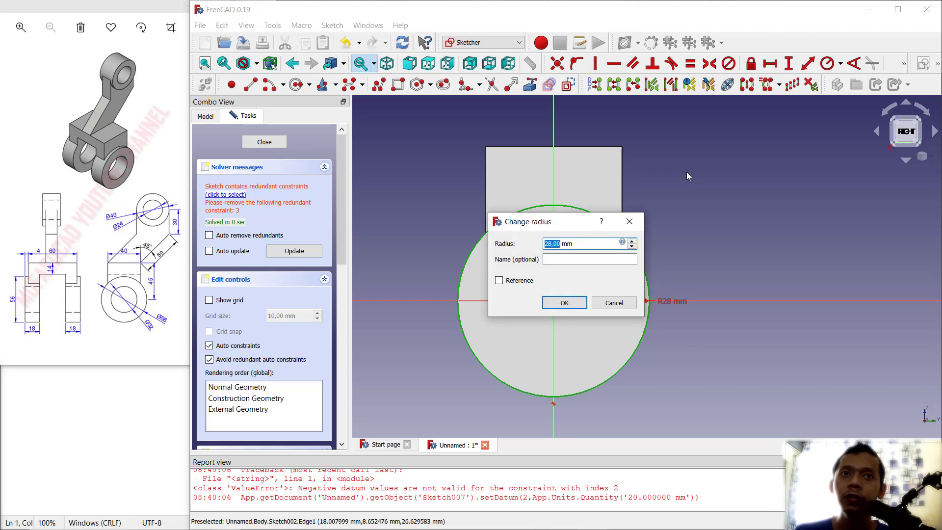
{"action": "type", "text": "16"}
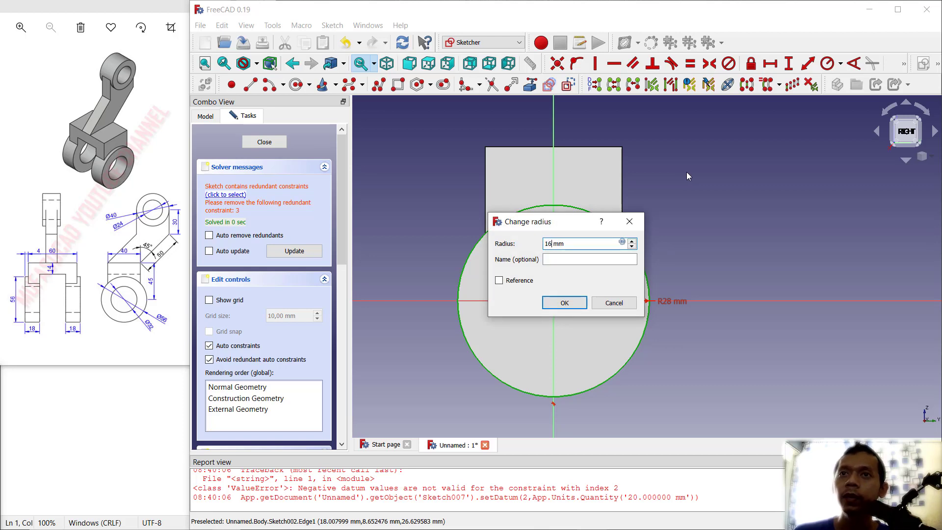
{"action": "key", "text": "Return"}
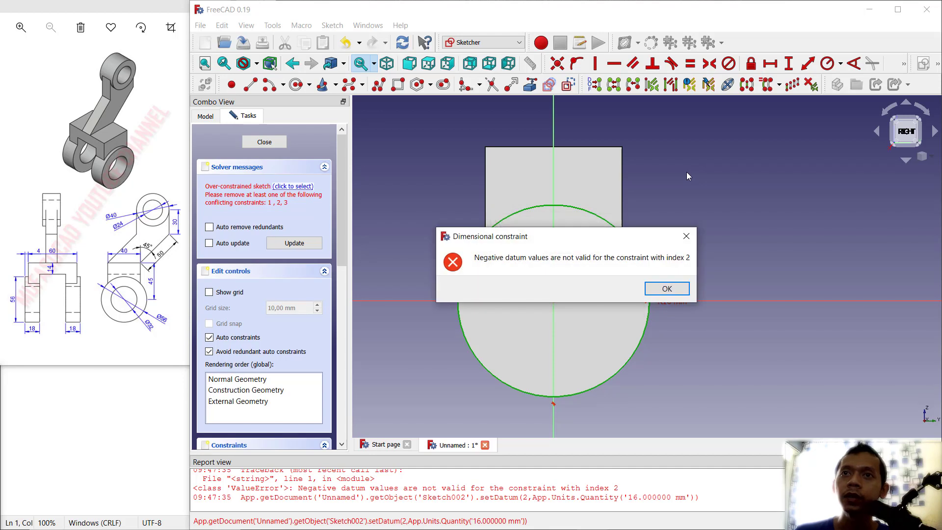
{"action": "left_click", "coordinate": [686, 236]}
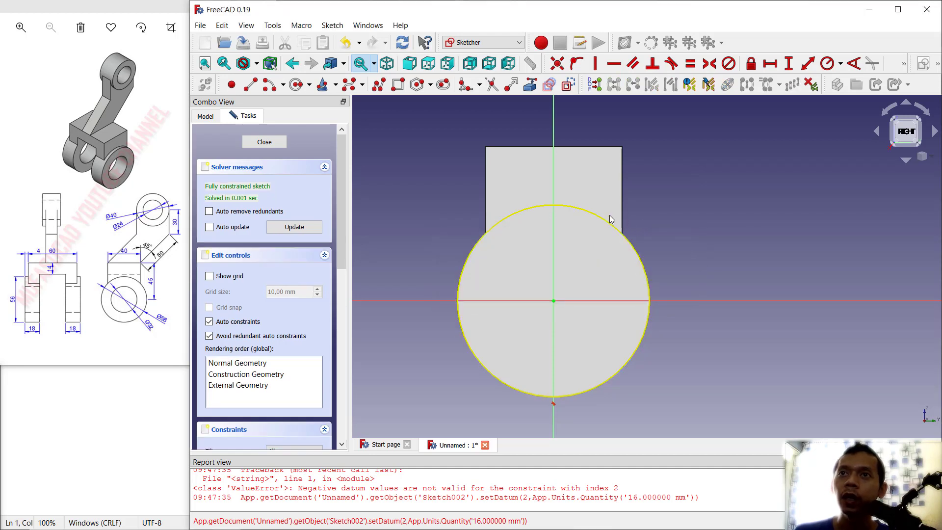
{"action": "key", "text": "ctrl+z"}
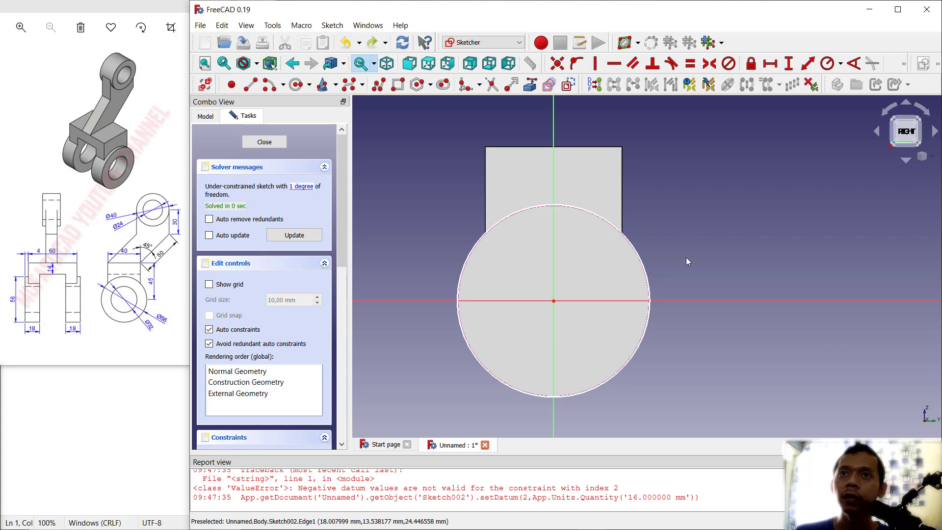
{"action": "key", "text": "ctrl+z"}
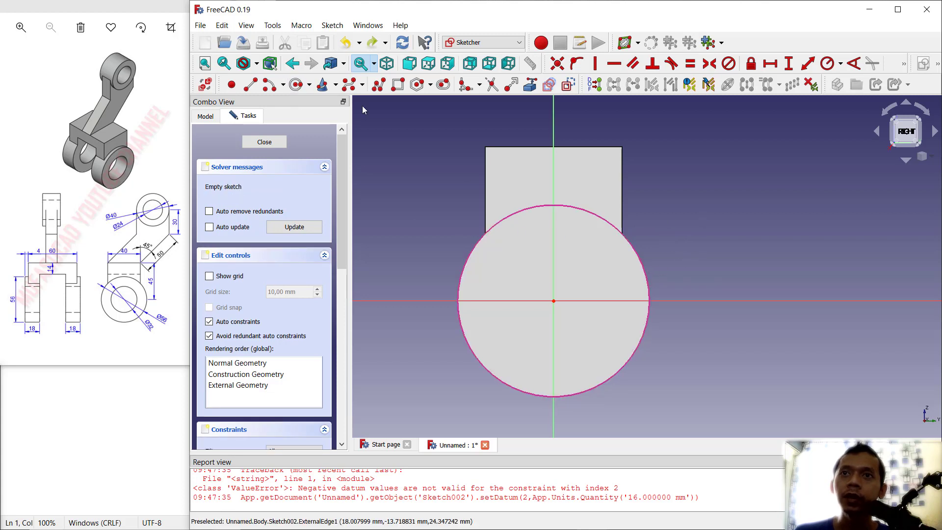
Sketch a circle centred on the origin inside the boss outline, constrain its radius to 16 mm and finish the sketch.
{"action": "left_click", "coordinate": [553, 300]}
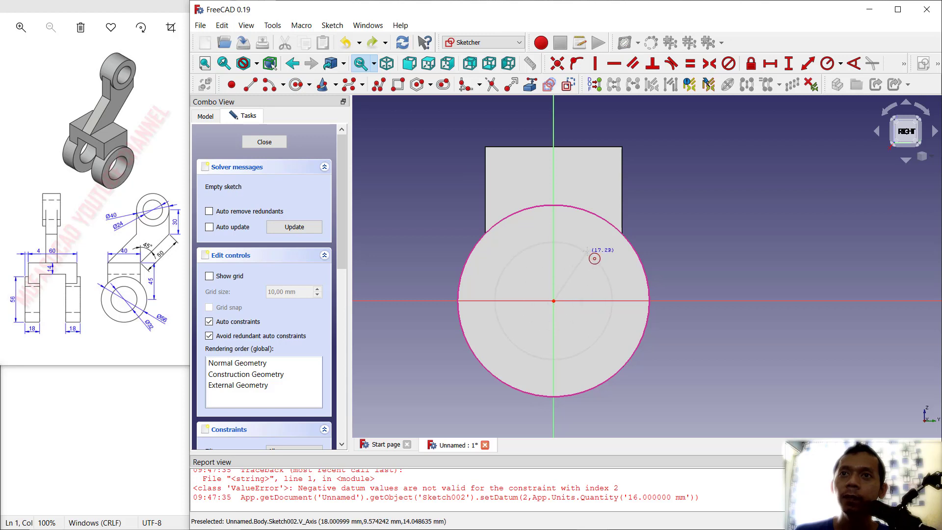
{"action": "left_click", "coordinate": [585, 250]}
{"action": "left_click", "coordinate": [827, 63]}
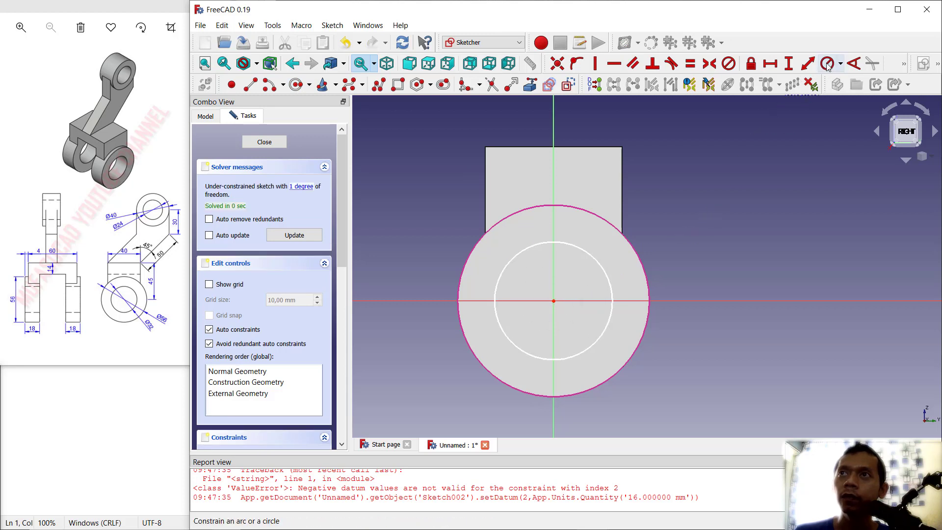
{"action": "left_click", "coordinate": [591, 256]}
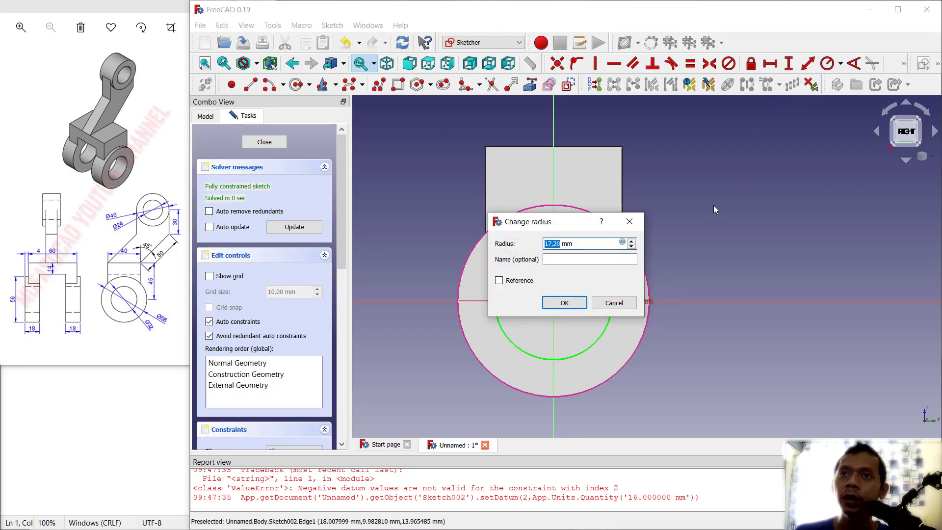
{"action": "type", "text": "1"}
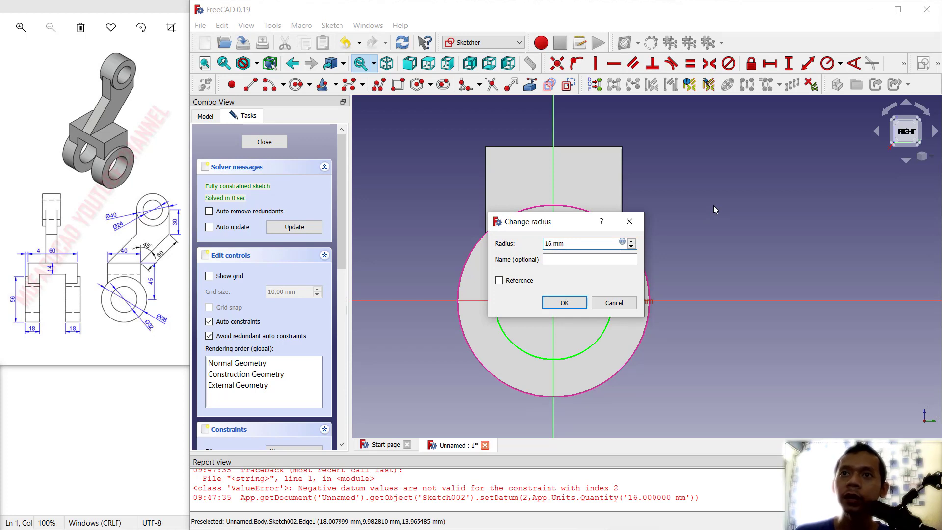
{"action": "key", "text": "Return"}
{"action": "left_click", "coordinate": [275, 143]}
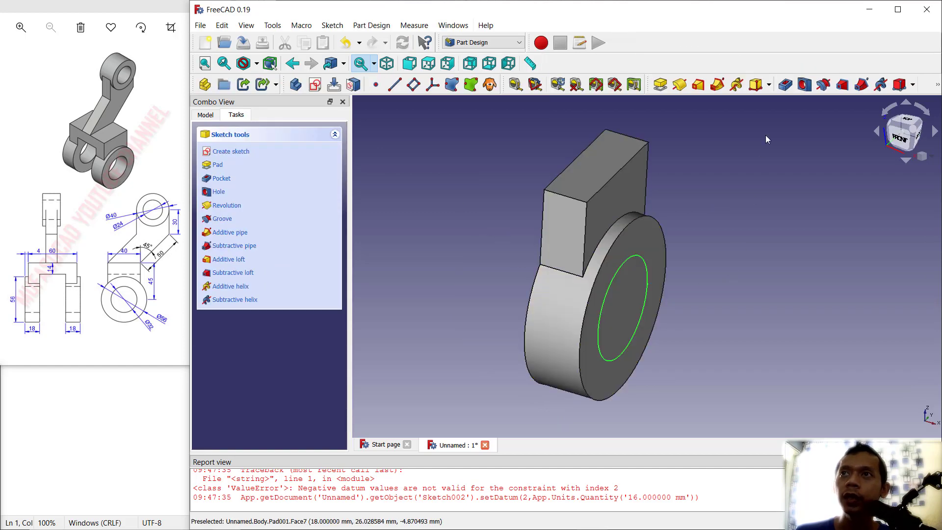
Pocket the 16 mm radius circle sketch 20 mm deep to cut the through hole in the round boss.
{"action": "left_click", "coordinate": [784, 87]}
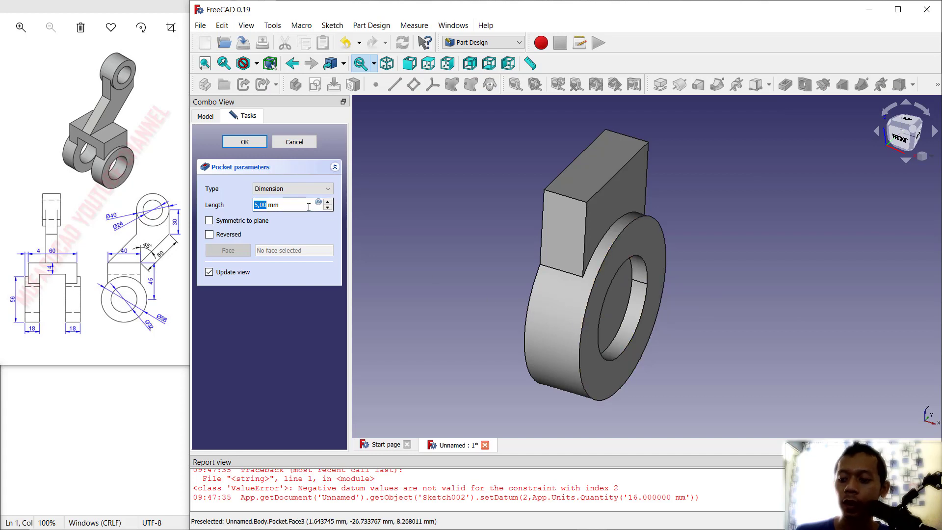
{"action": "type", "text": "20"}
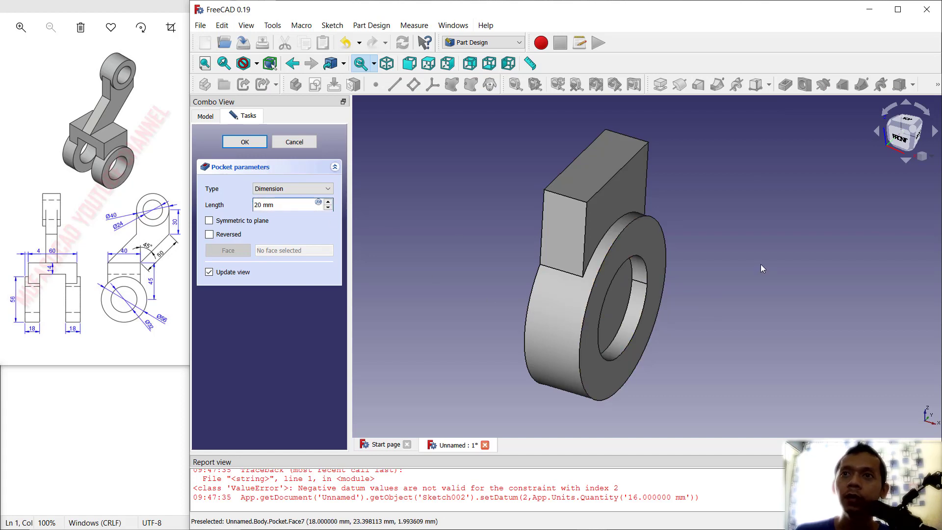
{"action": "scroll", "coordinate": [654, 279], "scroll_direction": "up", "scroll_amount": 5}
{"action": "scroll", "coordinate": [654, 279], "scroll_direction": "down", "scroll_amount": 5}
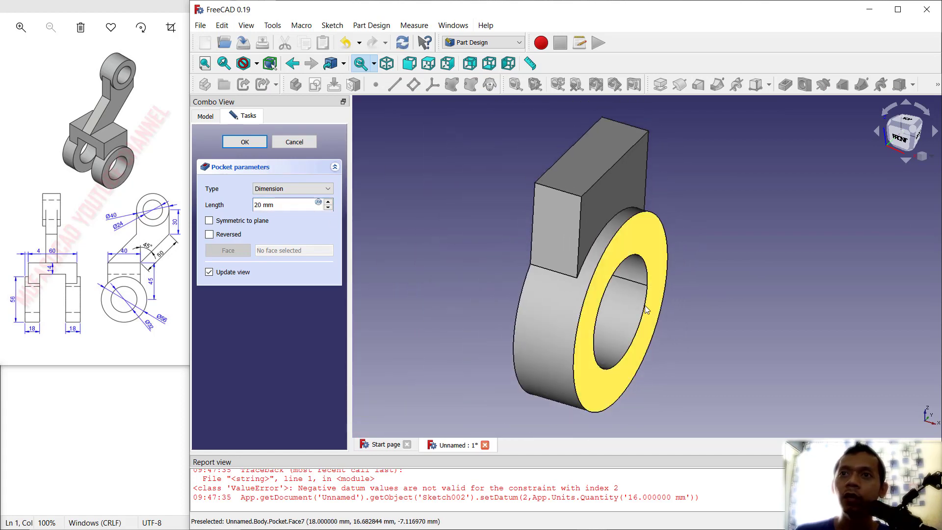
{"action": "middle_click_drag", "start_coordinate": [633, 274], "coordinate": [590, 271]}
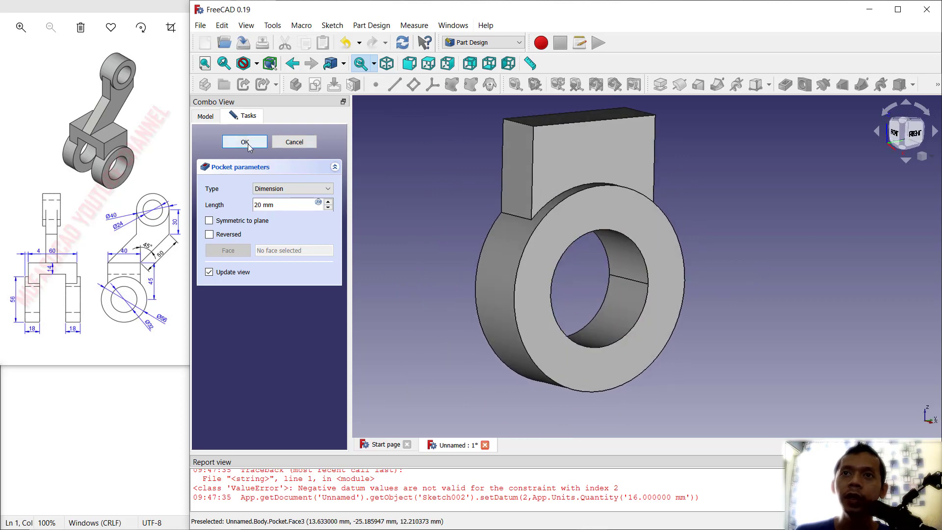
{"action": "left_click", "coordinate": [244, 142]}
Create a sketch on the lug's flat face opposite the boss and project its top edge and two straight side edges as external geometry.
{"action": "scroll", "coordinate": [637, 276], "scroll_direction": "down", "scroll_amount": 3}
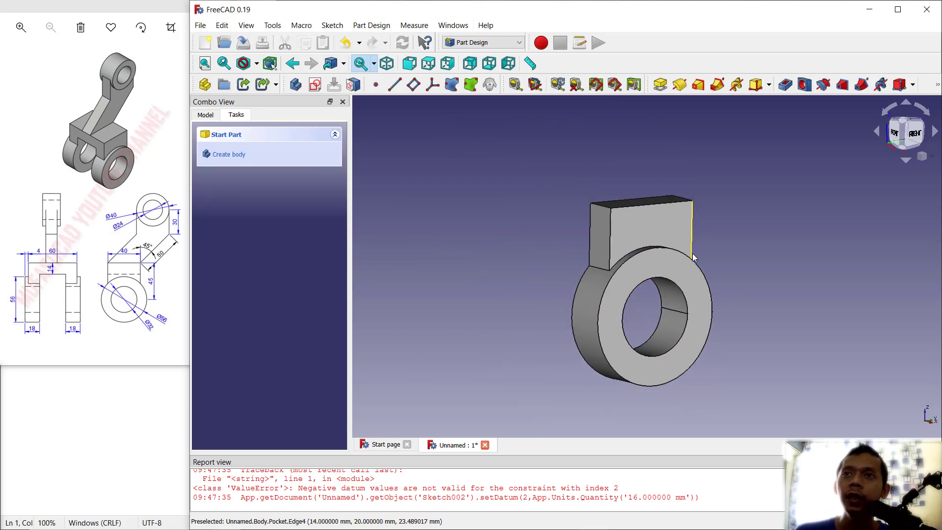
{"action": "middle_click_drag", "start_coordinate": [638, 276], "coordinate": [588, 230]}
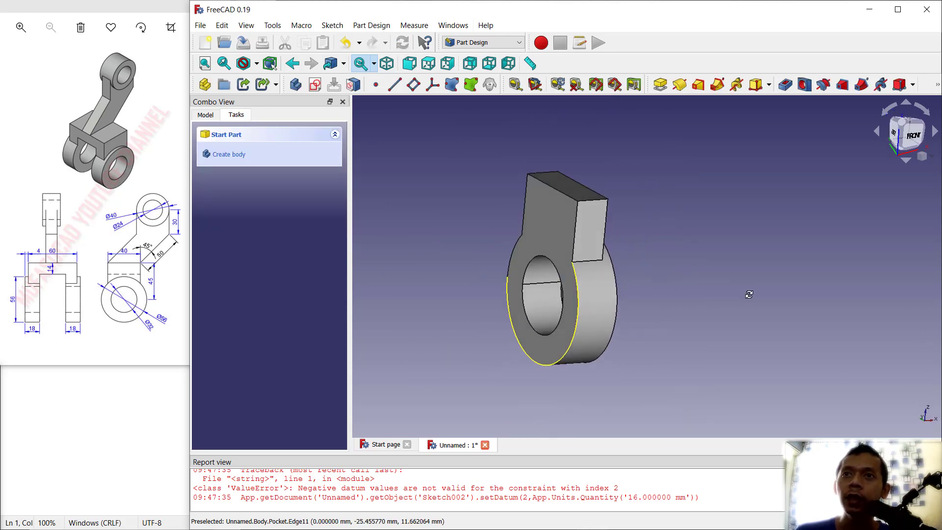
{"action": "left_click", "coordinate": [548, 208]}
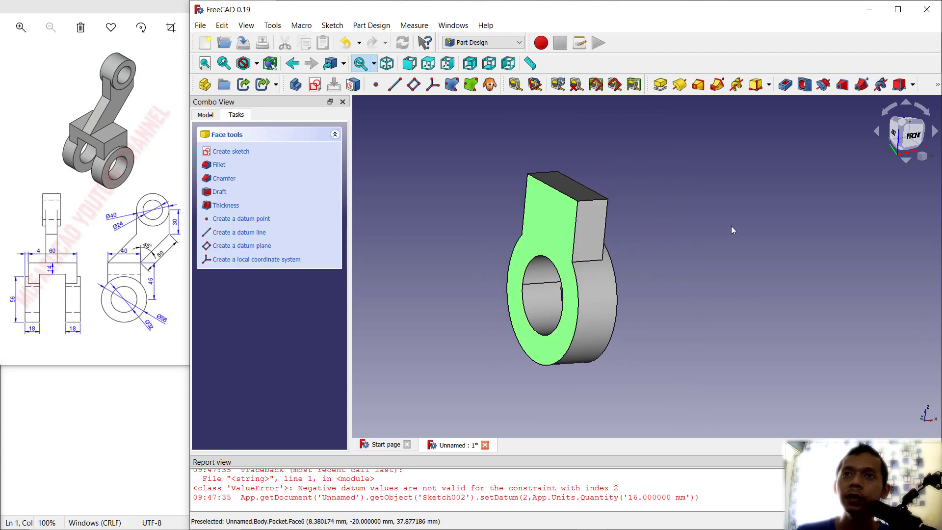
{"action": "left_click", "coordinate": [245, 152]}
{"action": "scroll", "coordinate": [528, 276], "scroll_direction": "up", "scroll_amount": 5}
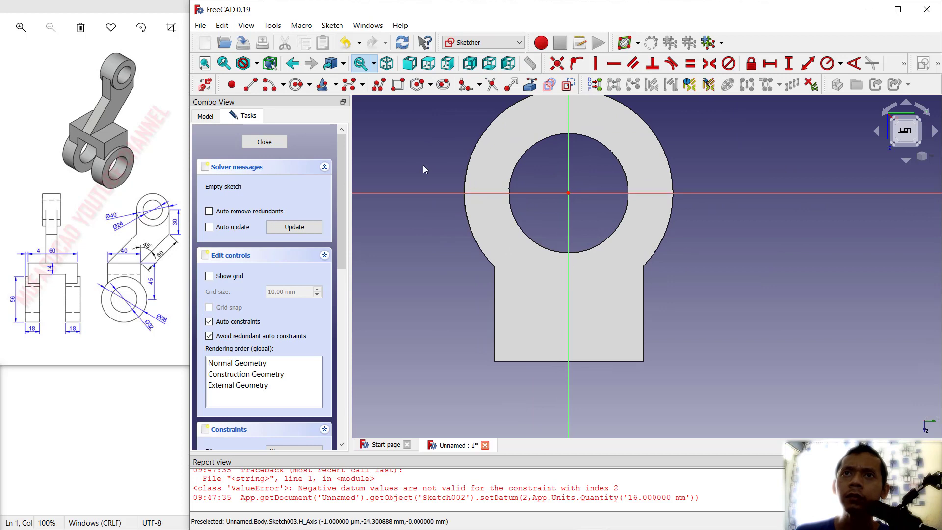
{"action": "left_click", "coordinate": [530, 86]}
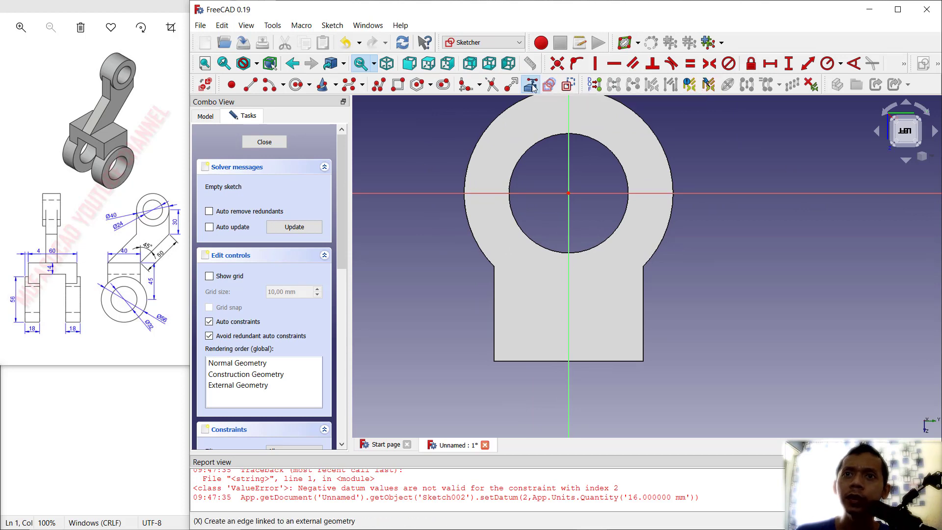
{"action": "left_click", "coordinate": [506, 361]}
{"action": "left_click", "coordinate": [493, 338]}
{"action": "left_click", "coordinate": [643, 321]}
Sketch a rectangle across the lug's full width from its top corner, constrain its height to 14 mm and finish the sketch.
{"action": "left_click", "coordinate": [398, 85]}
{"action": "left_click", "coordinate": [494, 361]}
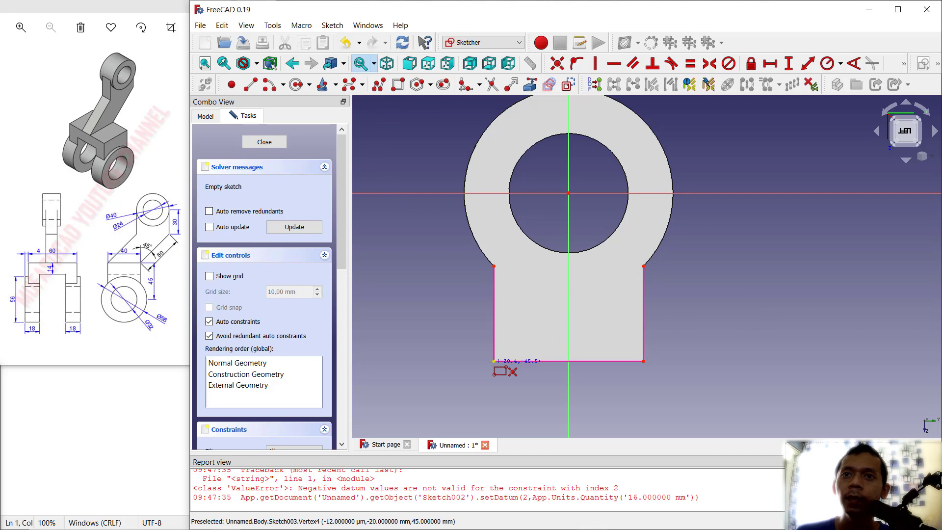
{"action": "left_click", "coordinate": [643, 308]}
{"action": "left_click", "coordinate": [791, 64]}
{"action": "left_click", "coordinate": [642, 335]}
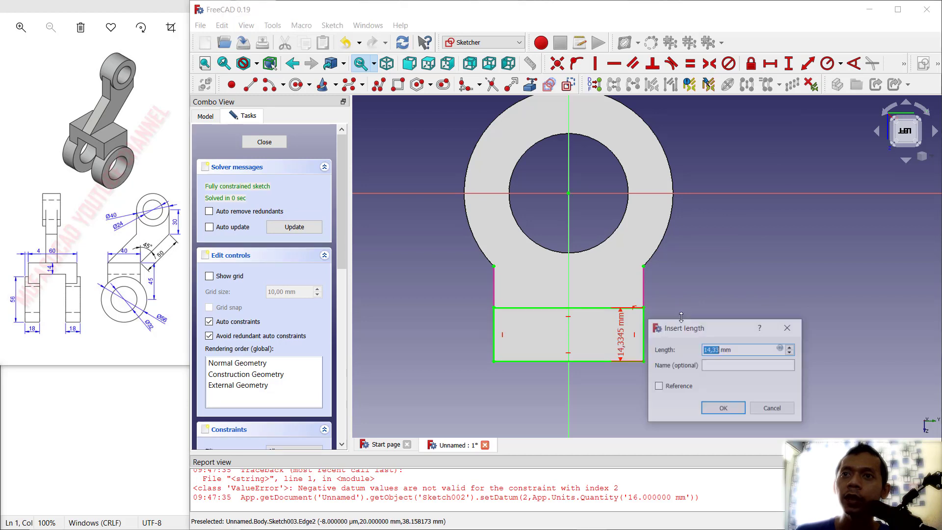
{"action": "type", "text": "14"}
{"action": "key", "text": "Return"}
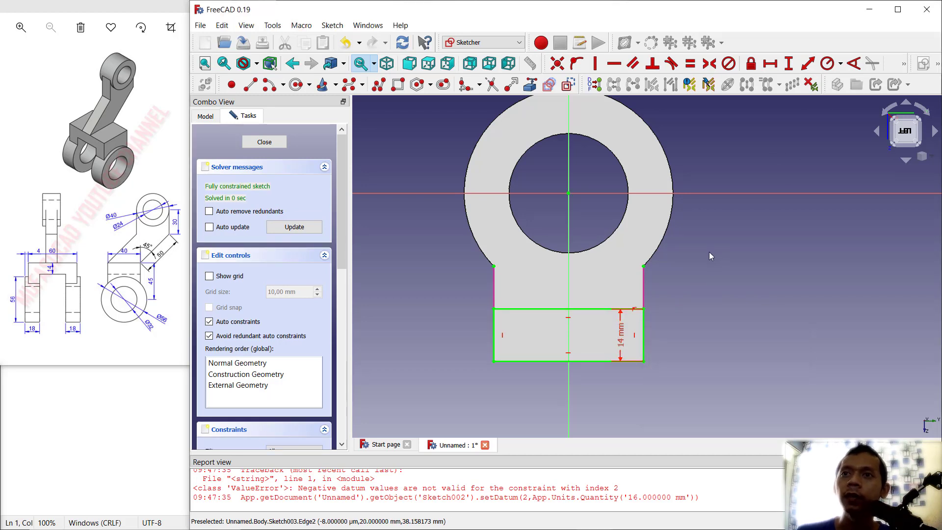
{"action": "left_click", "coordinate": [265, 142]}
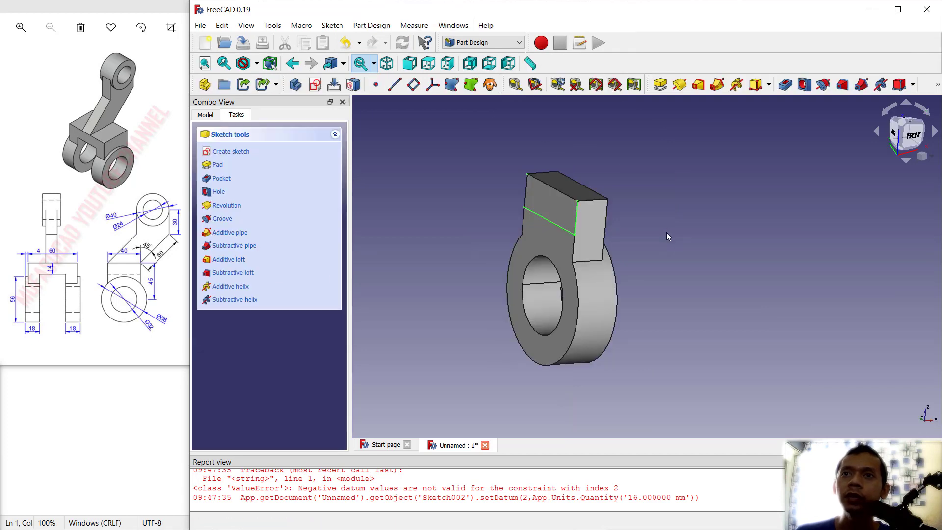
Pad the rectangle sketch 30 mm outward to form the crossbar at the lug's upper end.
{"action": "middle_click_drag", "start_coordinate": [670, 236], "coordinate": [712, 257]}
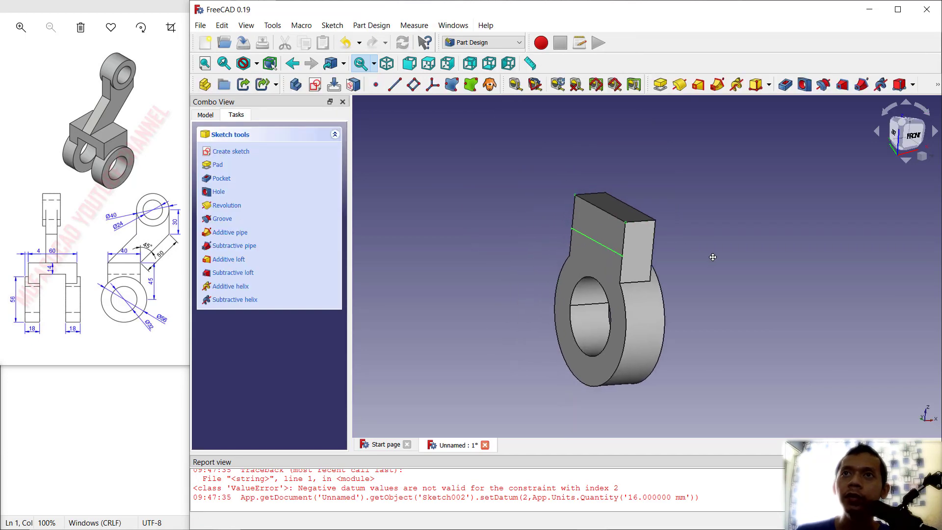
{"action": "left_click", "coordinate": [660, 85]}
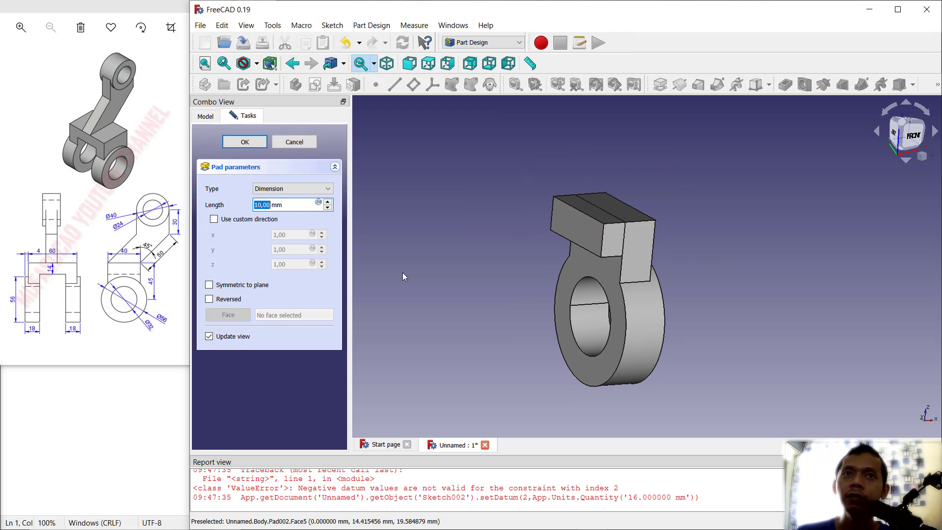
{"action": "type", "text": "30"}
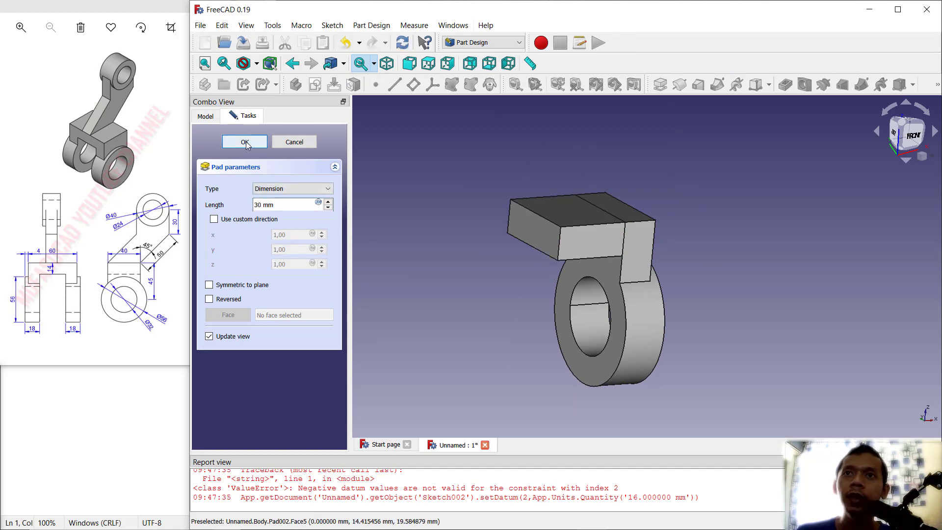
{"action": "left_click", "coordinate": [245, 142]}
Create a datum plane attached to the crossbar's free end face with a z-direction offset of -15 mm.
{"action": "middle_click_drag", "start_coordinate": [714, 184], "coordinate": [747, 199]}
{"action": "left_click", "coordinate": [542, 237]}
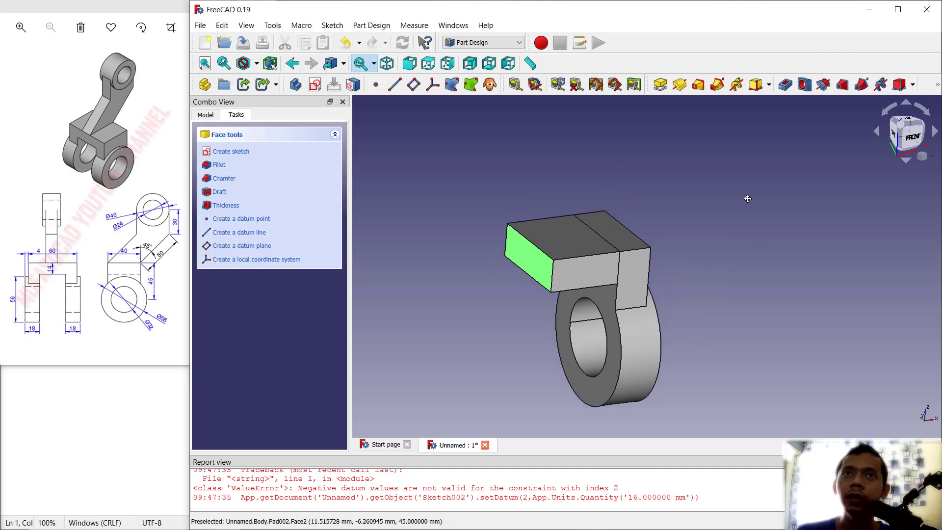
{"action": "left_click", "coordinate": [413, 85]}
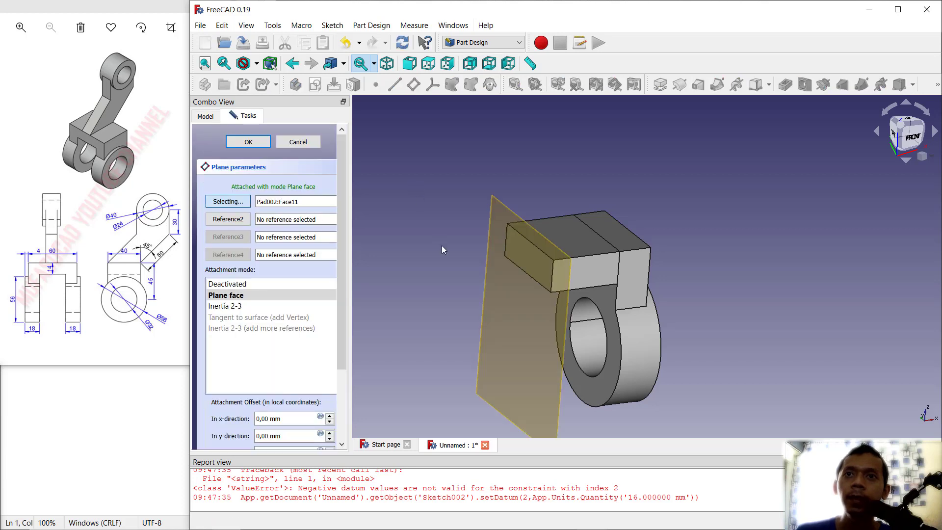
{"action": "left_click_drag", "start_coordinate": [340, 307], "coordinate": [345, 353]}
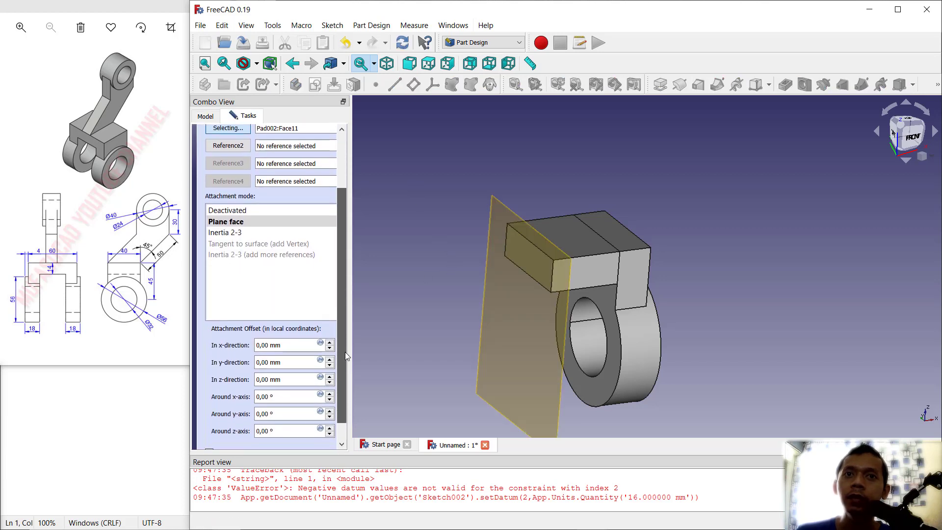
{"action": "left_click", "coordinate": [295, 379]}
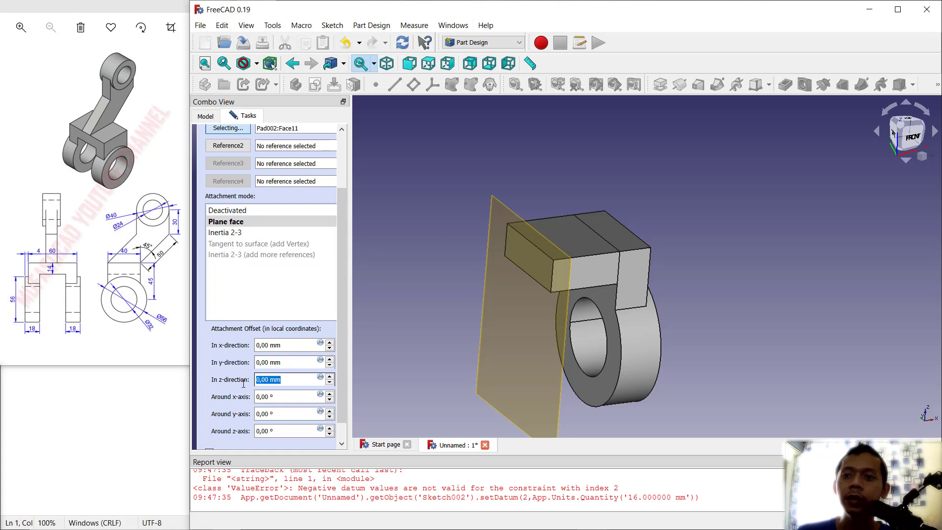
{"action": "type", "text": "-15"}
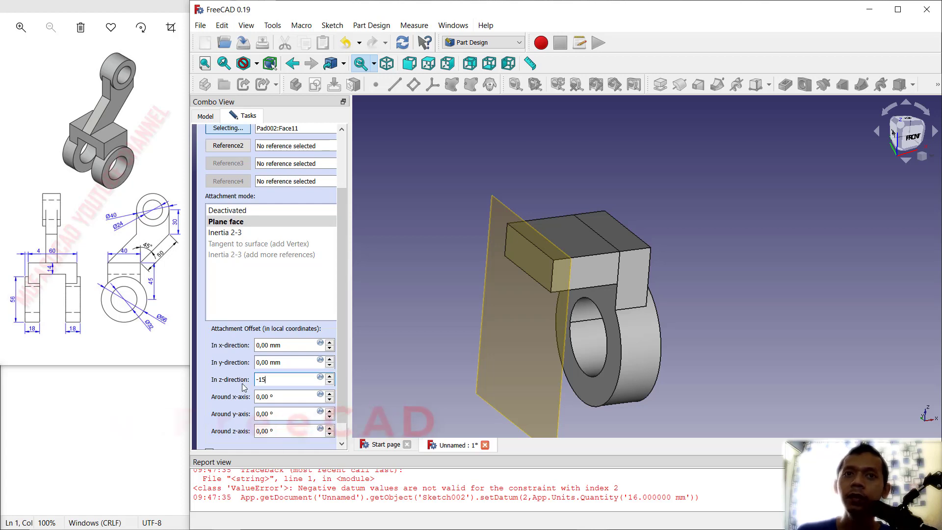
{"action": "left_click", "coordinate": [292, 362]}
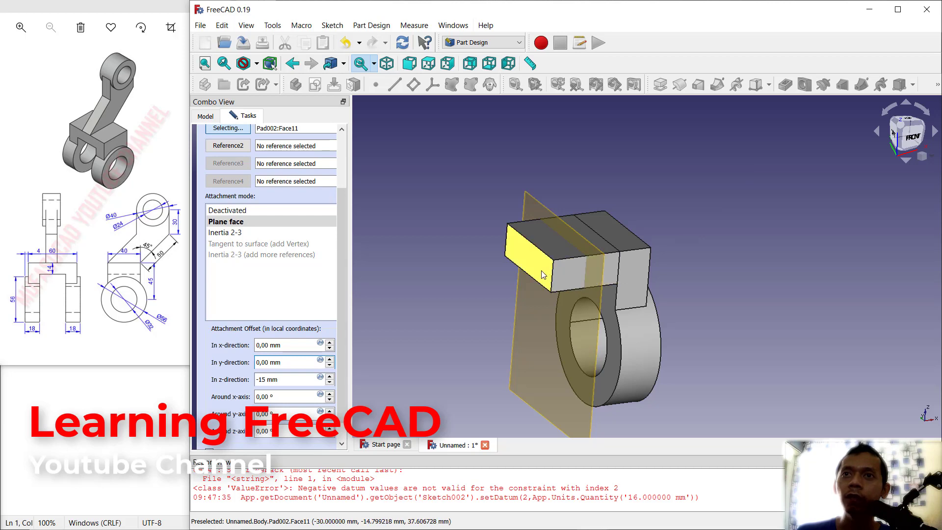
{"action": "scroll", "coordinate": [273, 194], "scroll_direction": "up", "scroll_amount": 5}
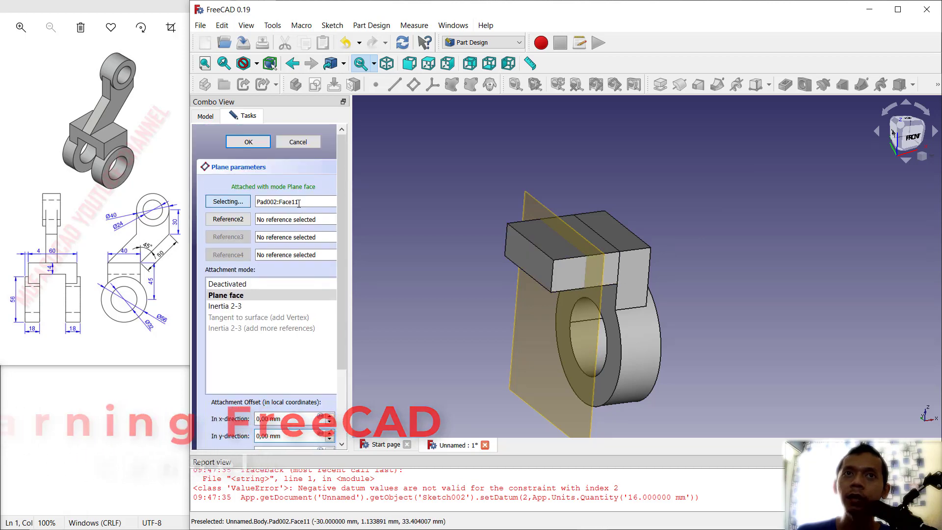
{"action": "left_click", "coordinate": [248, 145]}
Start a Mirrored feature with Pad, Pad001 and Pocket as the features to mirror.
{"action": "middle_click_drag", "start_coordinate": [725, 201], "coordinate": [707, 195]}
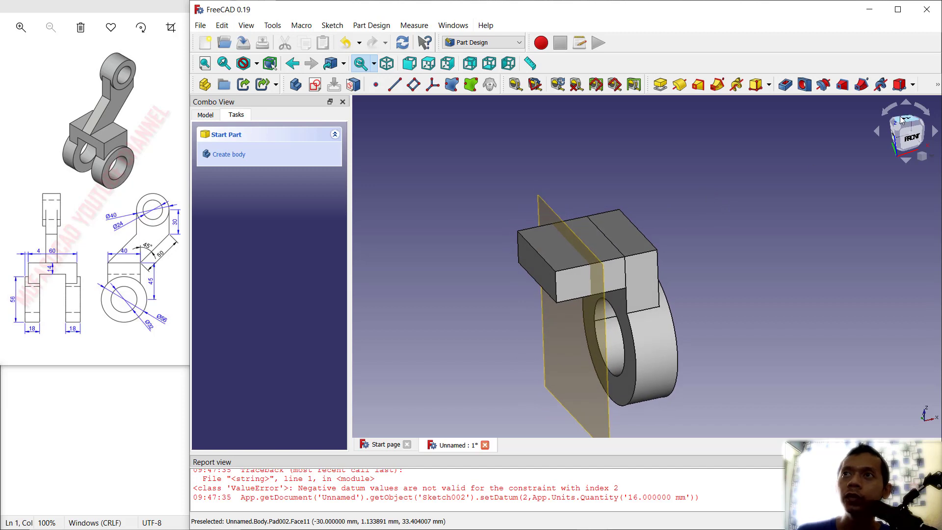
{"action": "left_click", "coordinate": [913, 86]}
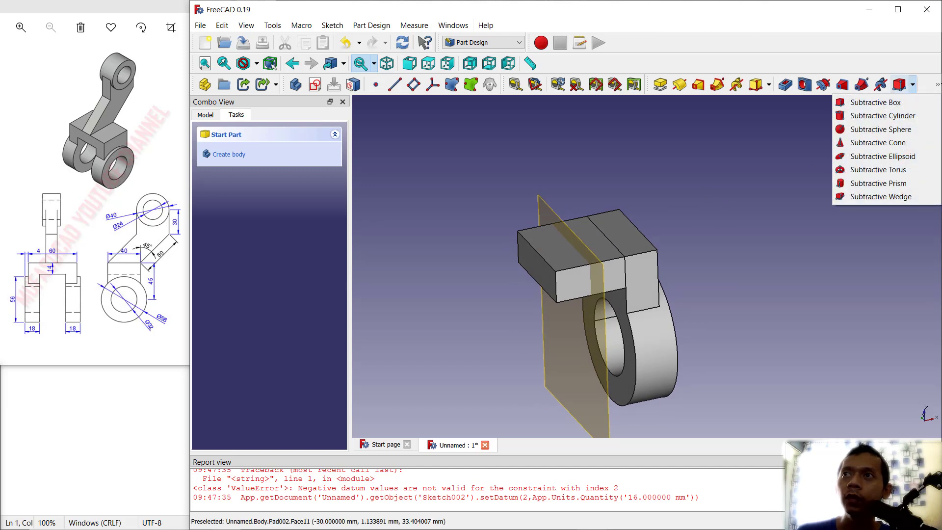
{"action": "left_click", "coordinate": [937, 85]}
{"action": "left_click", "coordinate": [938, 86]}
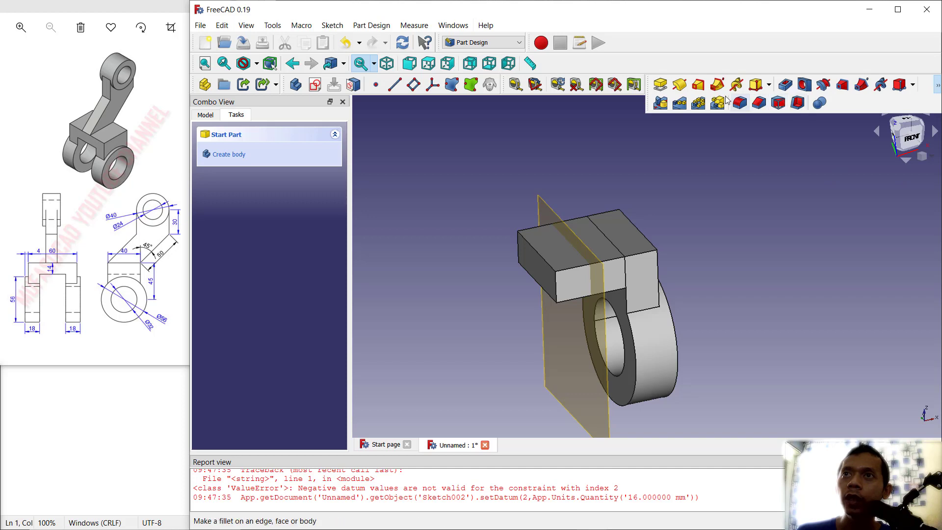
{"action": "left_click", "coordinate": [660, 104]}
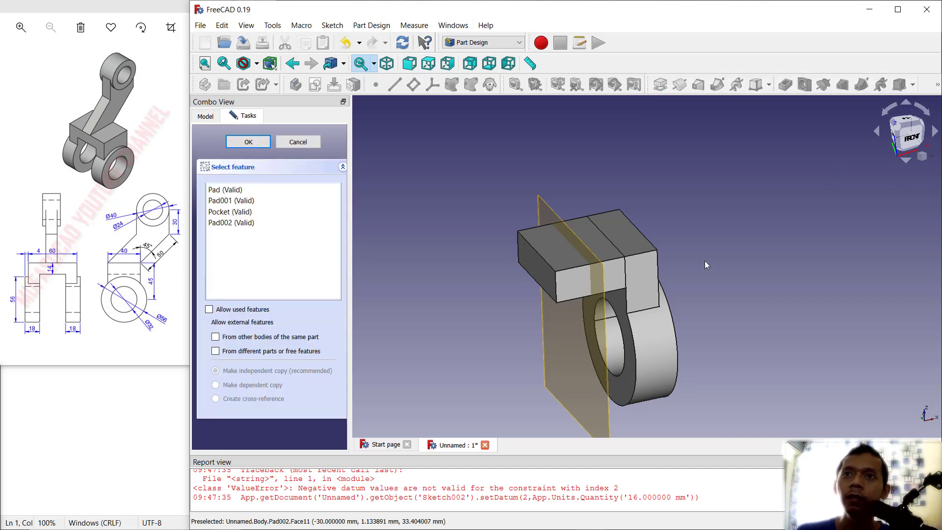
{"action": "left_click", "coordinate": [230, 212]}
{"action": "left_click", "coordinate": [229, 201], "text": "ctrl"}
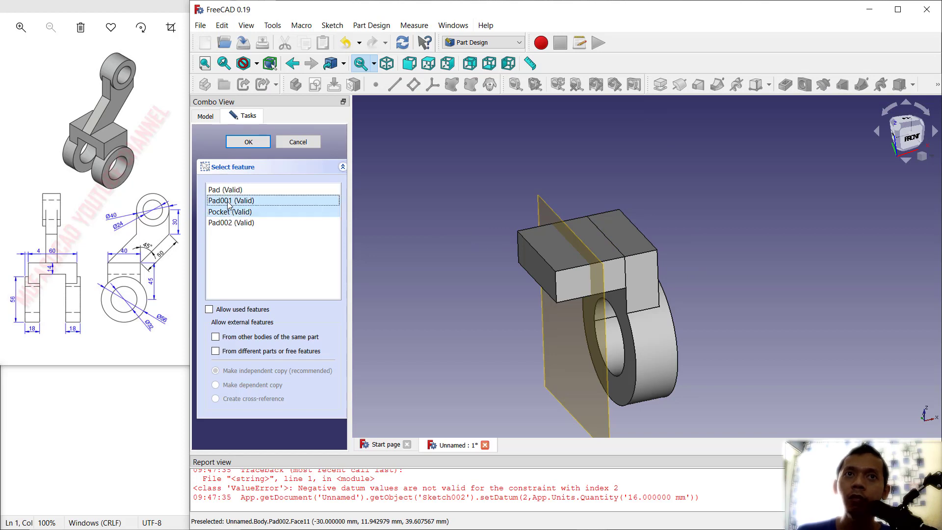
{"action": "left_click", "coordinate": [227, 190], "text": "ctrl"}
{"action": "left_click", "coordinate": [248, 142]}
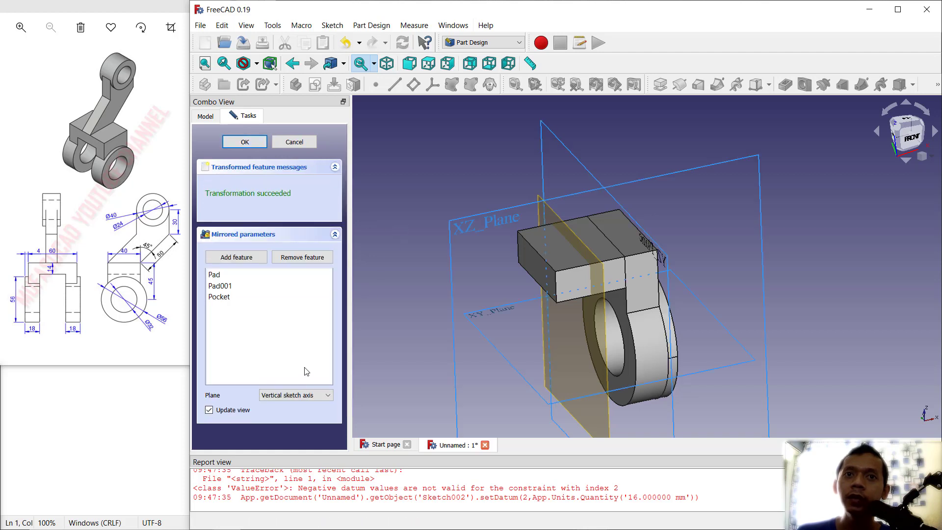
Set the datum plane as the mirror plane by selecting it as the reference, and complete the mirroring.
{"action": "left_click", "coordinate": [313, 396]}
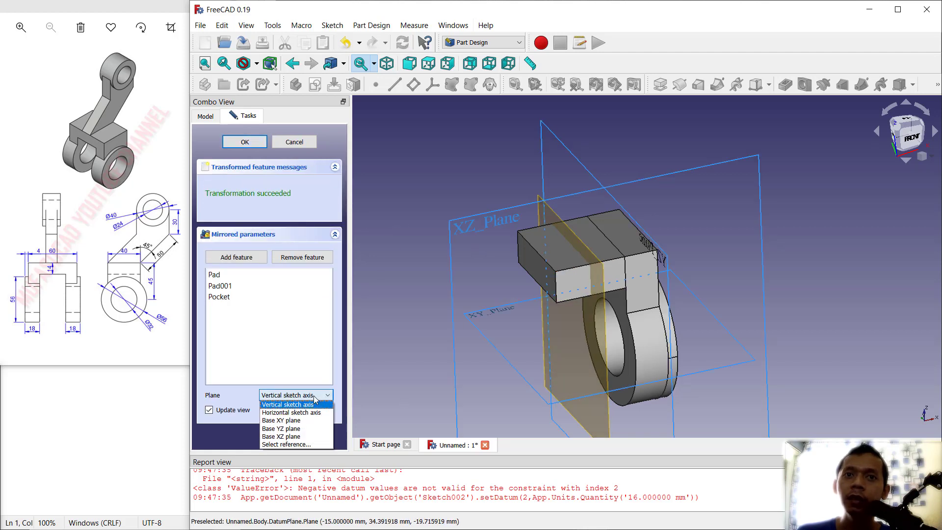
{"action": "left_click", "coordinate": [295, 445]}
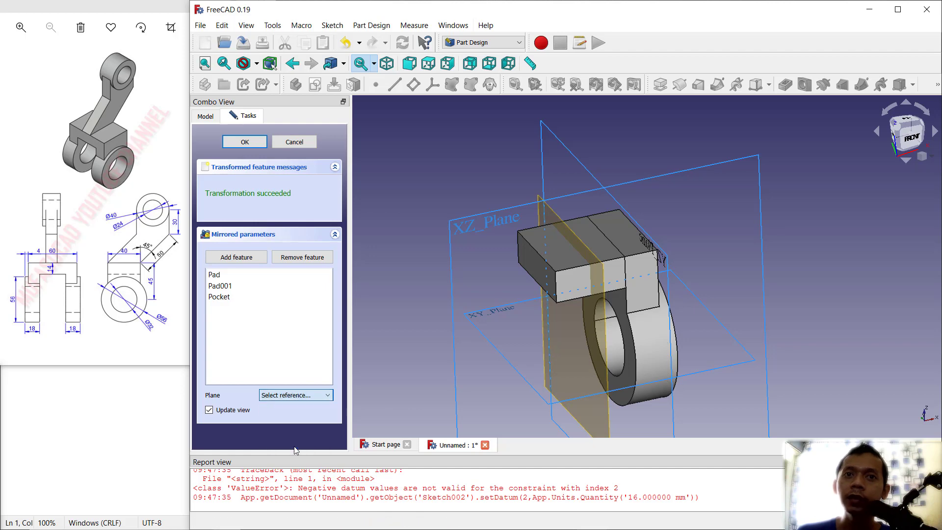
{"action": "left_click", "coordinate": [575, 364]}
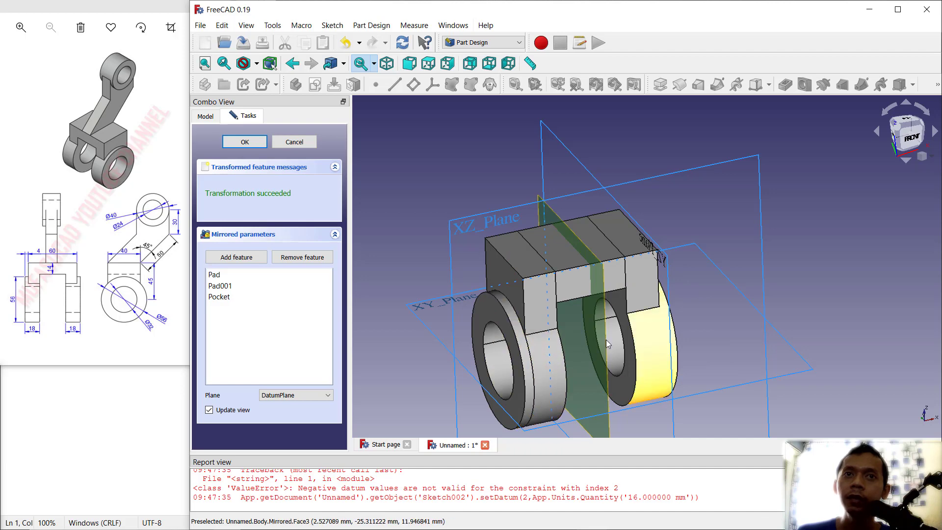
{"action": "left_click", "coordinate": [244, 142]}
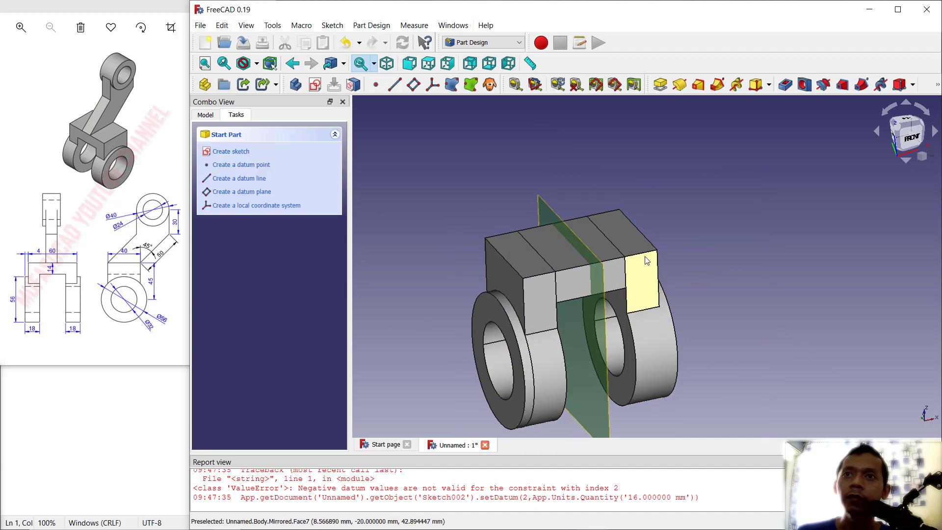
Hide the datum plane that runs through the middle of the crossbar.
{"action": "middle_click_drag", "start_coordinate": [755, 263], "coordinate": [768, 245]}
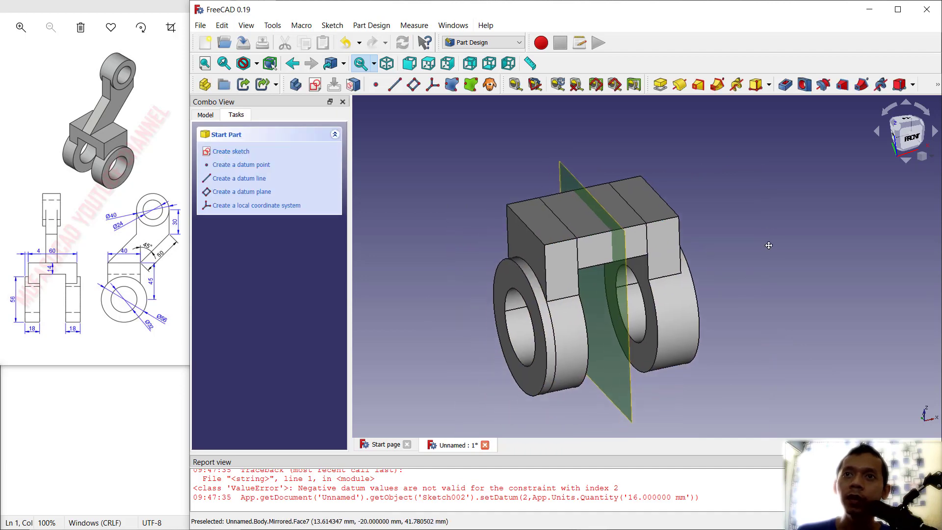
{"action": "left_click", "coordinate": [614, 344]}
{"action": "right_click", "coordinate": [604, 316]}
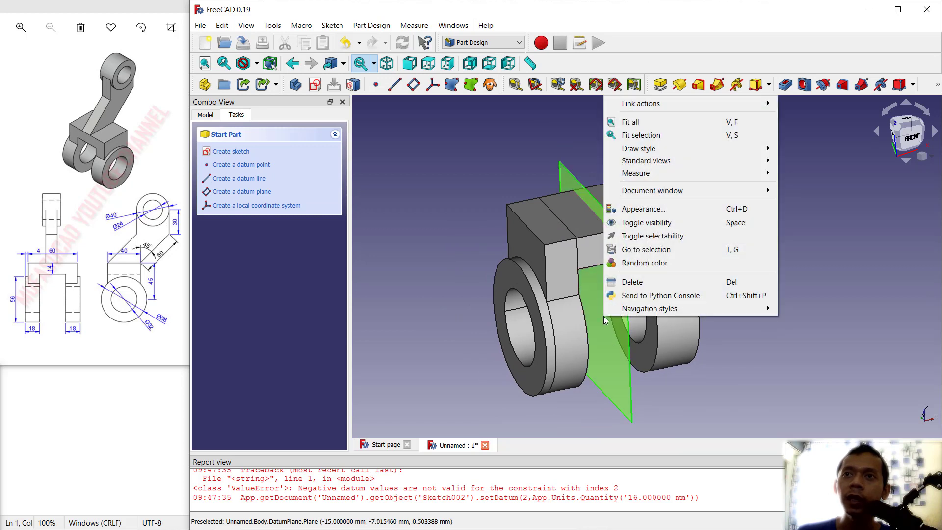
{"action": "left_click", "coordinate": [655, 224]}
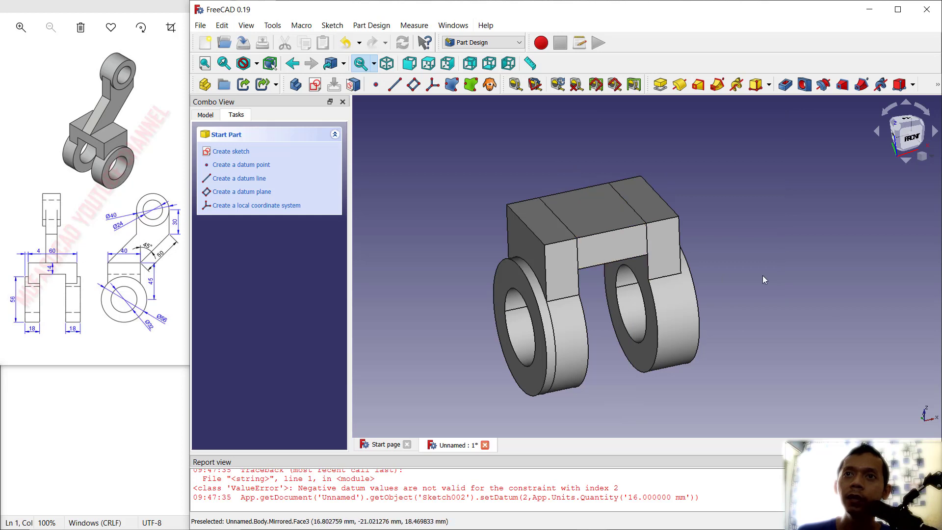
Set the Refine property of the Mirrored feature to true.
{"action": "left_click", "coordinate": [563, 285]}
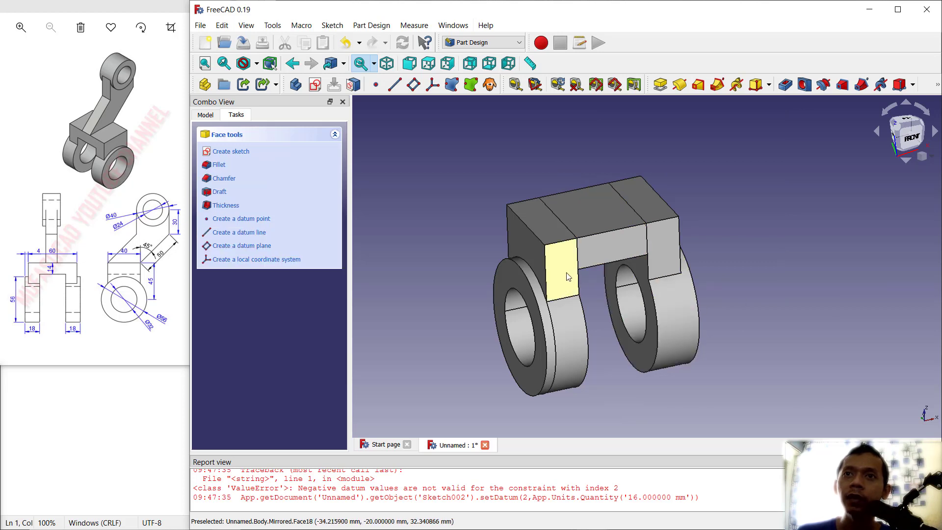
{"action": "left_click", "coordinate": [206, 115]}
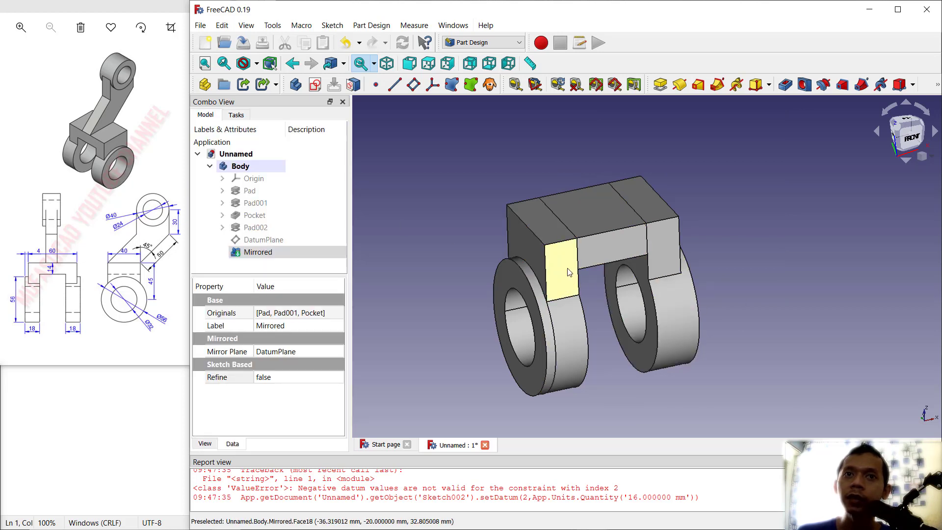
{"action": "left_click", "coordinate": [261, 377]}
{"action": "left_click", "coordinate": [281, 378]}
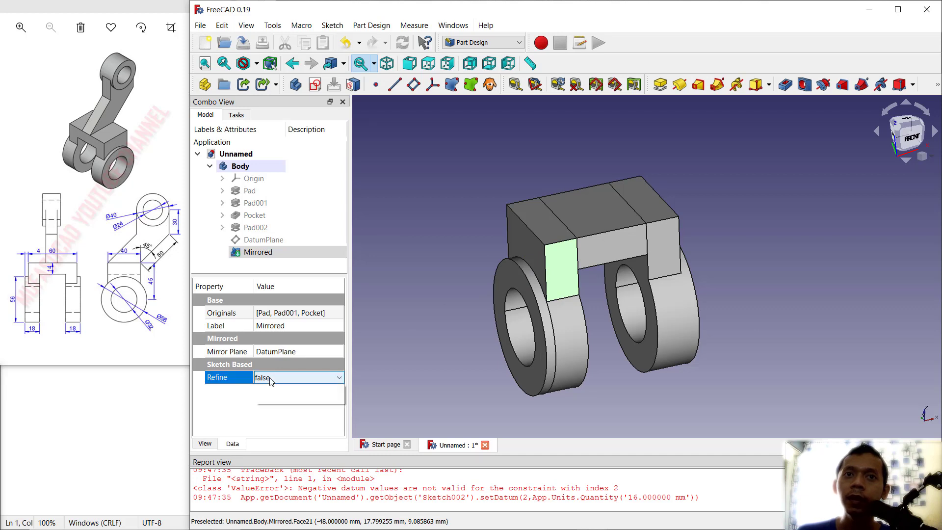
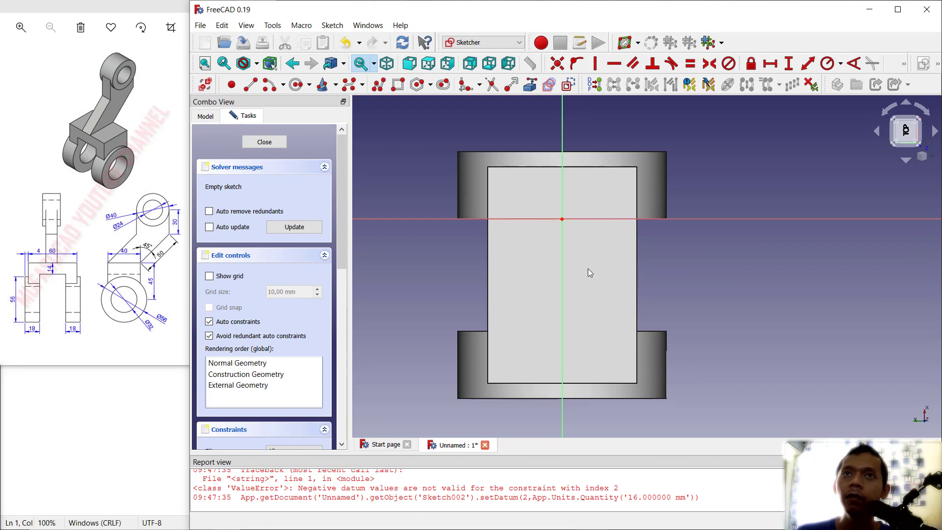
Bring the two long edges of the crossbar's top face into the empty sketch as external geometry.
{"action": "left_click", "coordinate": [529, 85]}
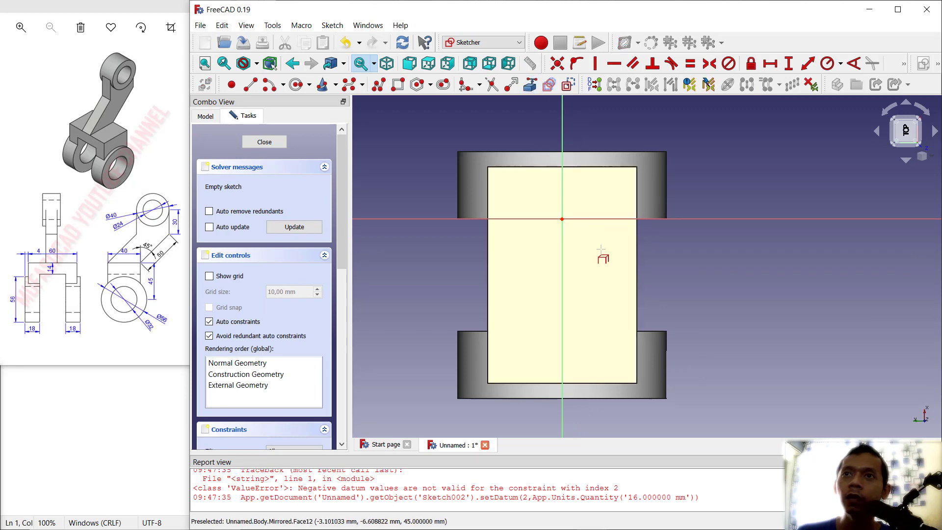
{"action": "left_click", "coordinate": [636, 267]}
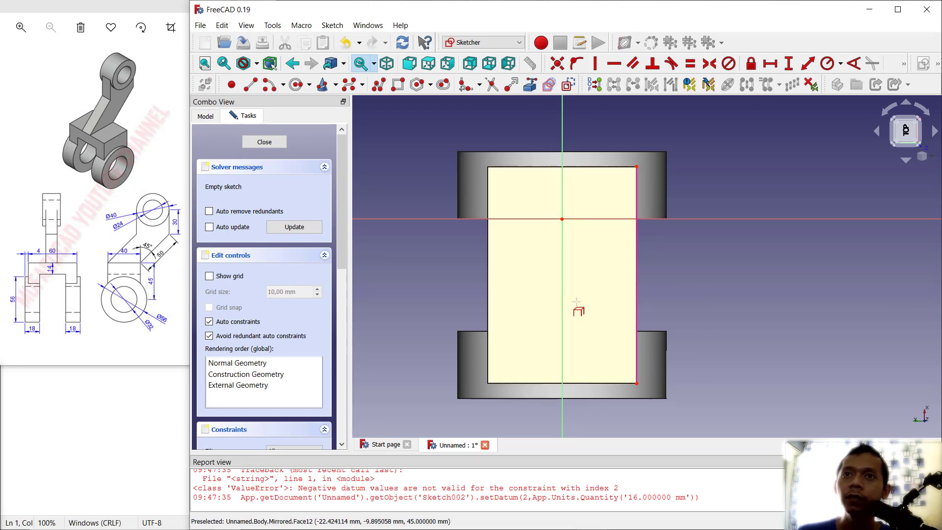
{"action": "left_click", "coordinate": [486, 271]}
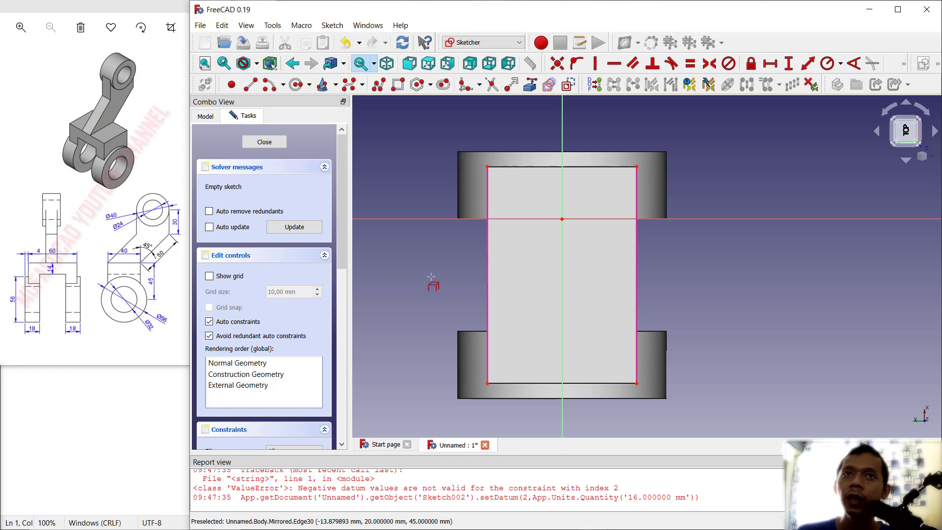
Draw a horizontal helper line across the top face and constrain one endpoint symmetrically between the ends of an external long edge.
{"action": "left_click", "coordinate": [258, 90]}
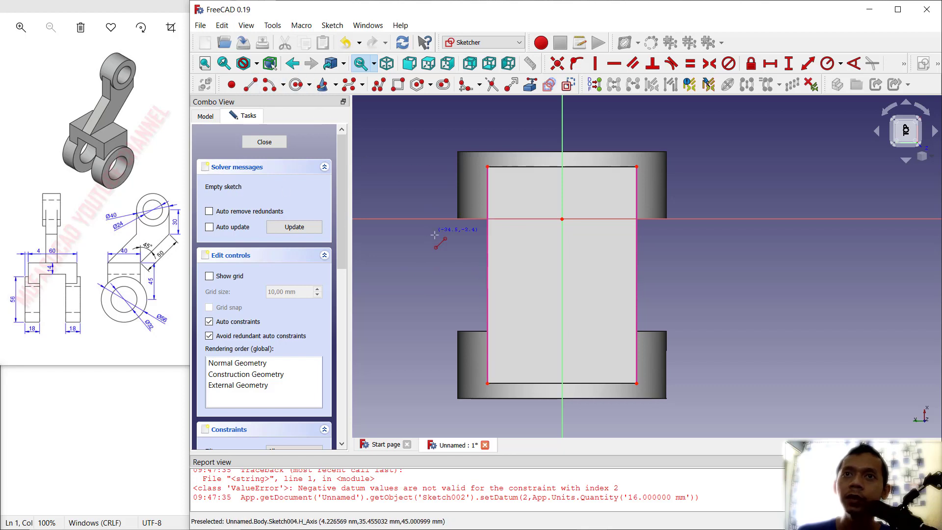
{"action": "left_click", "coordinate": [707, 247]}
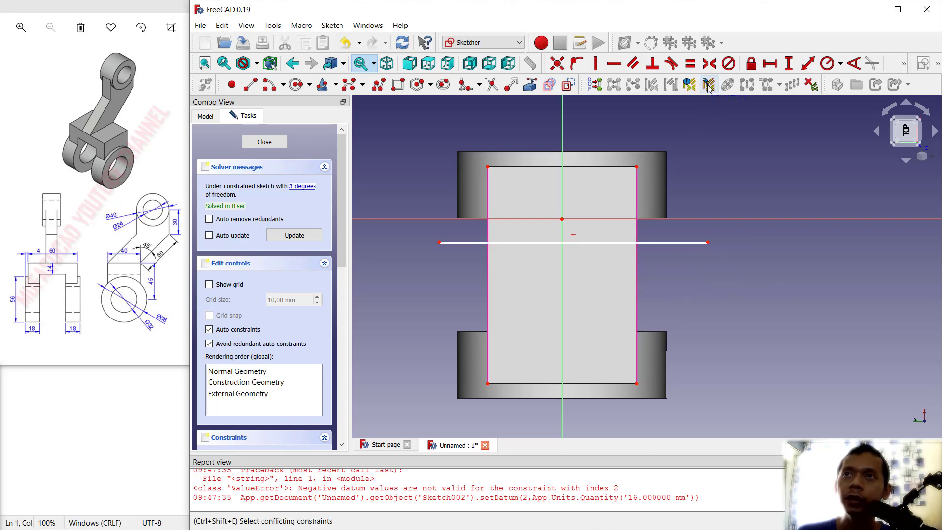
{"action": "left_click", "coordinate": [709, 64]}
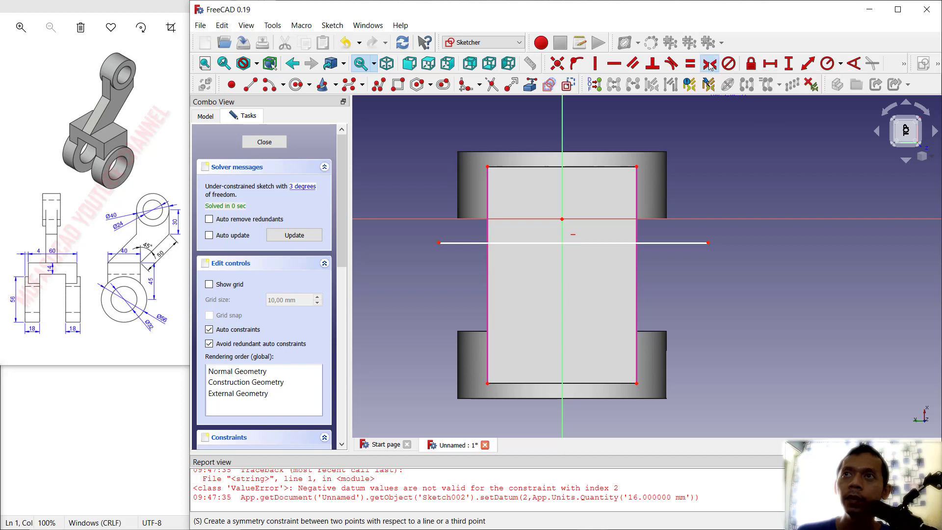
{"action": "left_click", "coordinate": [637, 167]}
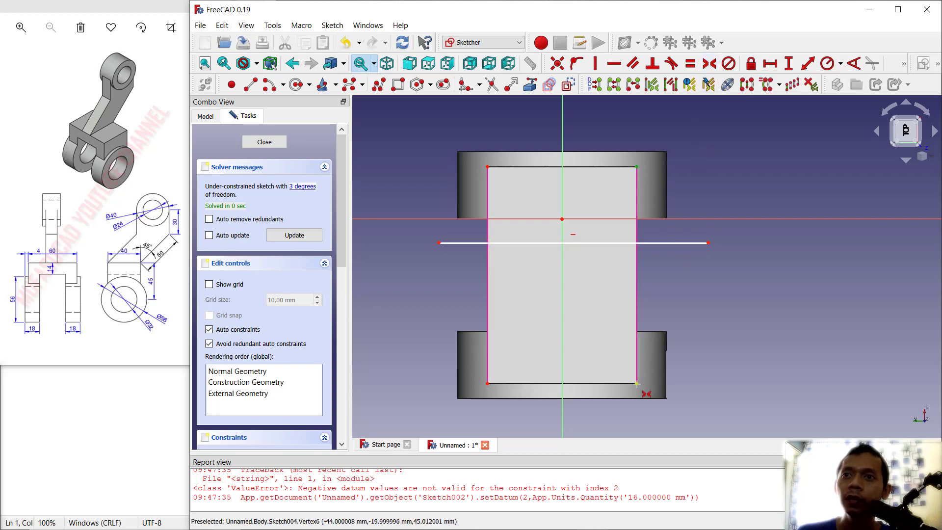
{"action": "left_click", "coordinate": [709, 242]}
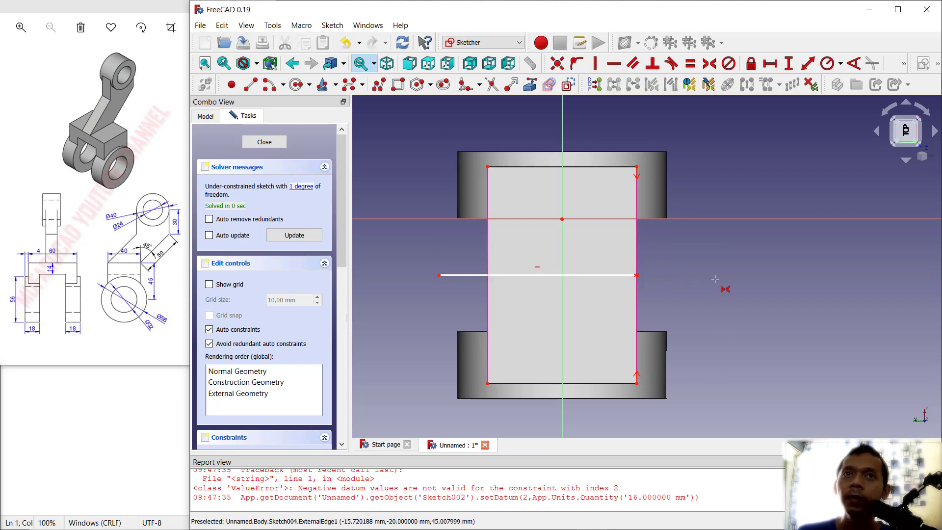
Draw a rectangle around the helper line, spanning both external edges, and constrain its vertical side to 14 mm.
{"action": "left_click", "coordinate": [399, 85]}
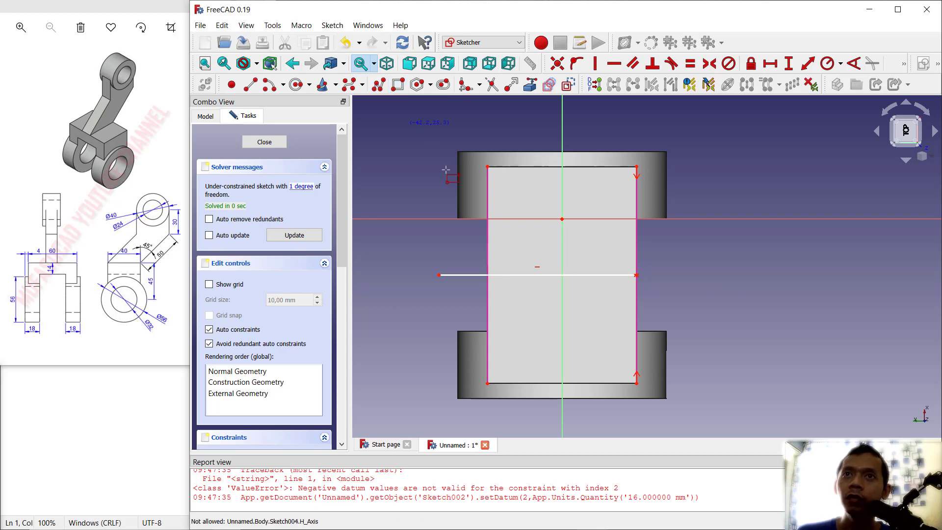
{"action": "left_click", "coordinate": [636, 240]}
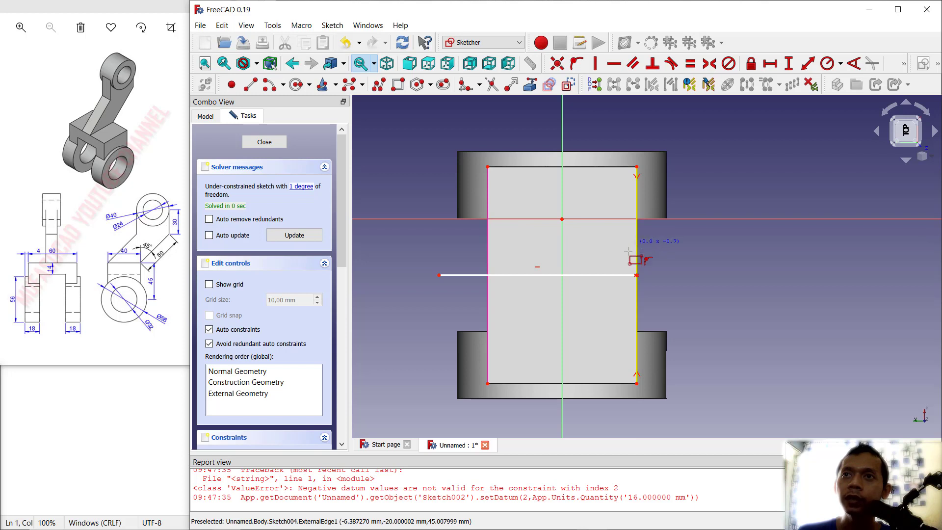
{"action": "left_click", "coordinate": [487, 312]}
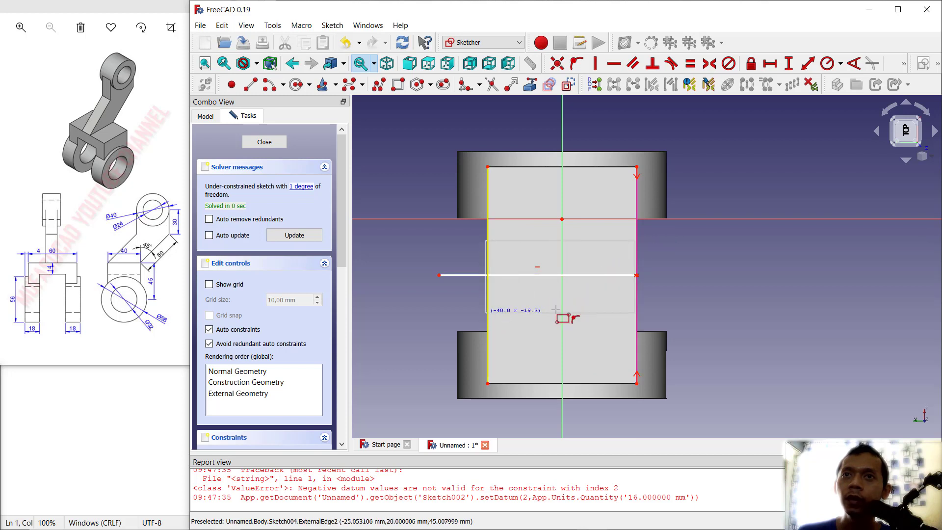
{"action": "left_click", "coordinate": [789, 65]}
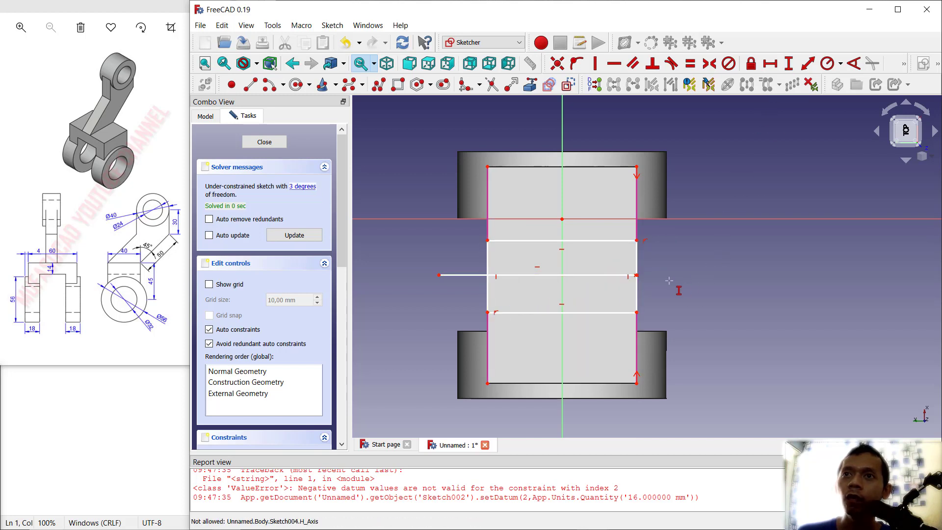
{"action": "left_click", "coordinate": [637, 265]}
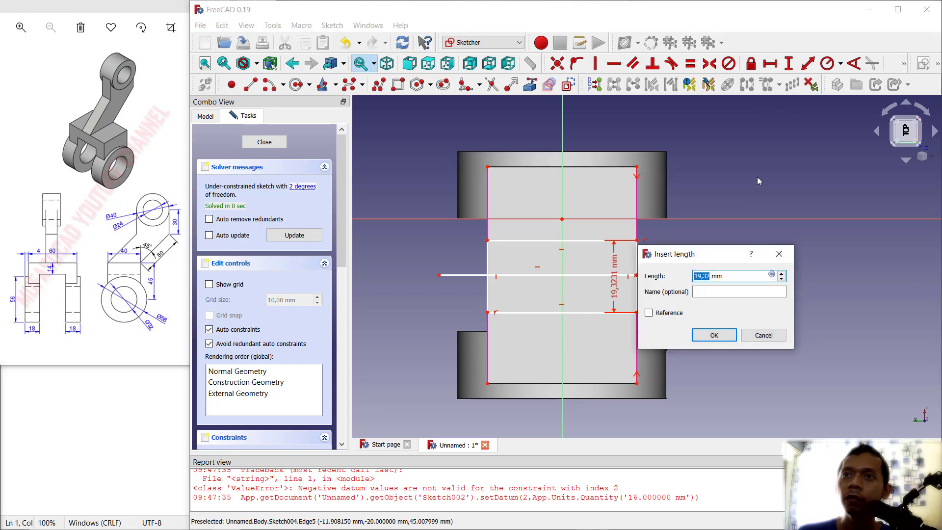
{"action": "type", "text": "14"}
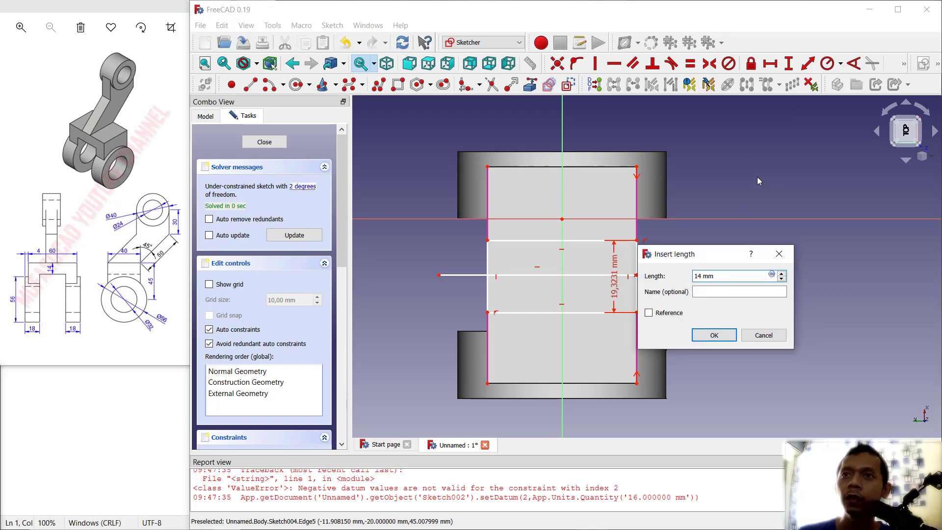
{"action": "key", "text": "Return"}
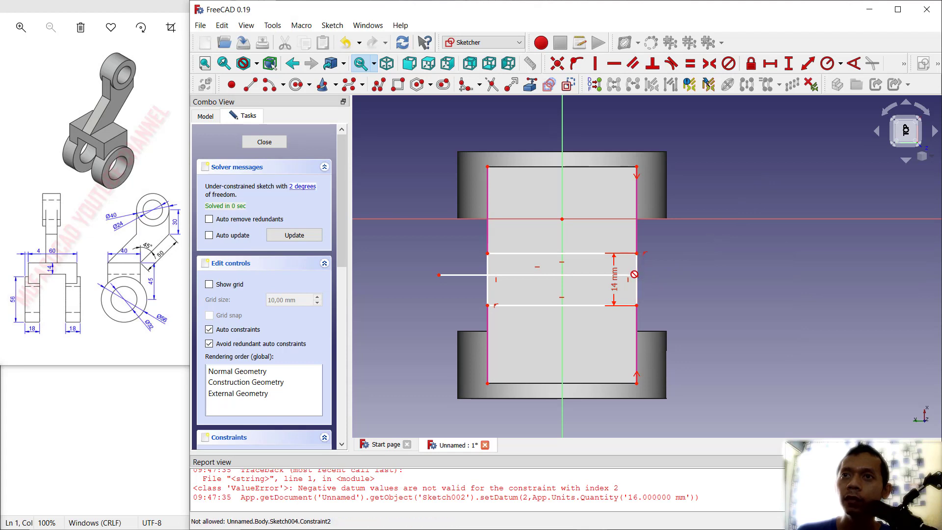
Constrain the vertical distance between the rectangle's corner and the helper line's endpoint to 7 mm, centring the rectangle on the line.
{"action": "scroll", "coordinate": [642, 277], "scroll_direction": "up", "scroll_amount": 2}
{"action": "scroll", "coordinate": [642, 276], "scroll_direction": "up", "scroll_amount": 4}
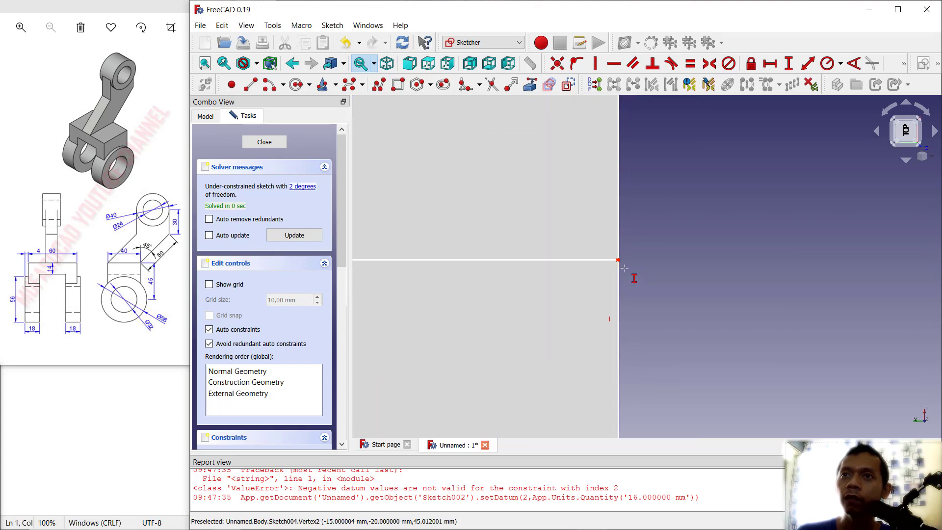
{"action": "scroll", "coordinate": [636, 204], "scroll_direction": "down", "scroll_amount": 2}
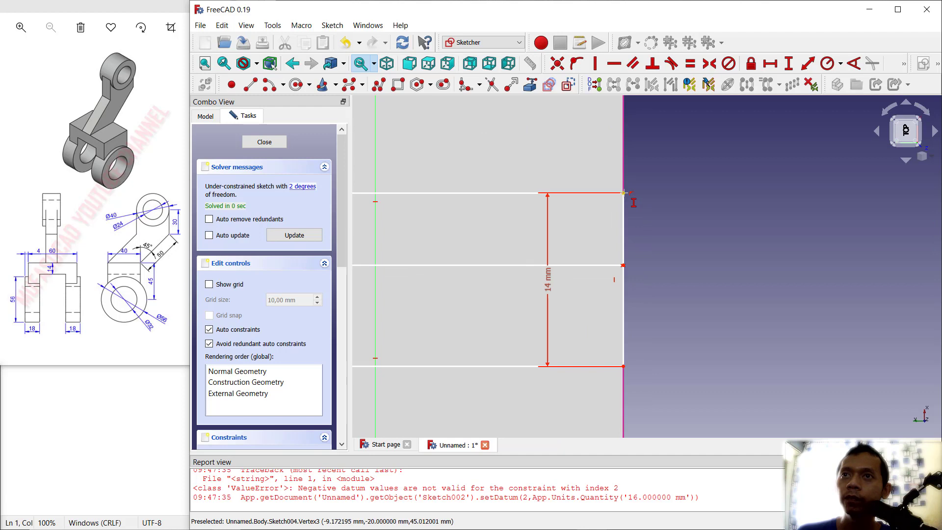
{"action": "scroll", "coordinate": [627, 266], "scroll_direction": "up", "scroll_amount": 1}
{"action": "scroll", "coordinate": [620, 267], "scroll_direction": "up", "scroll_amount": 5}
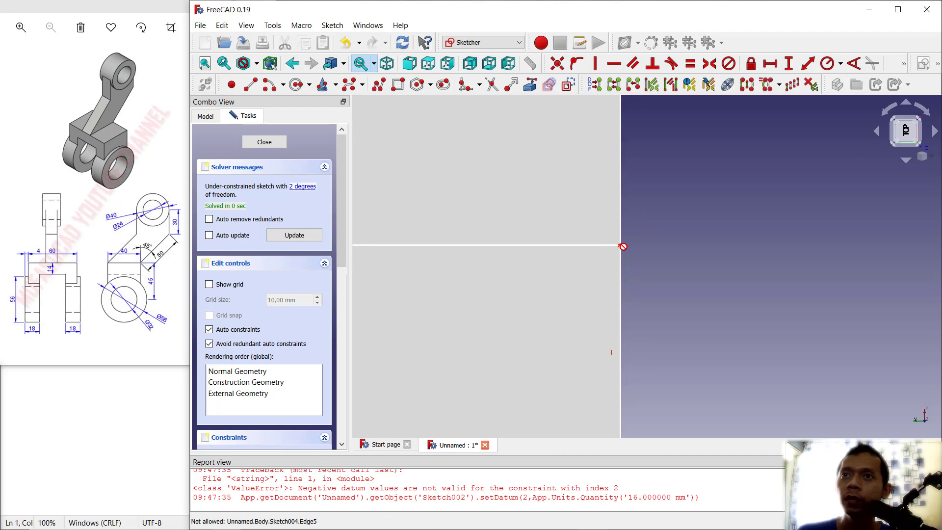
{"action": "left_click", "coordinate": [620, 245]}
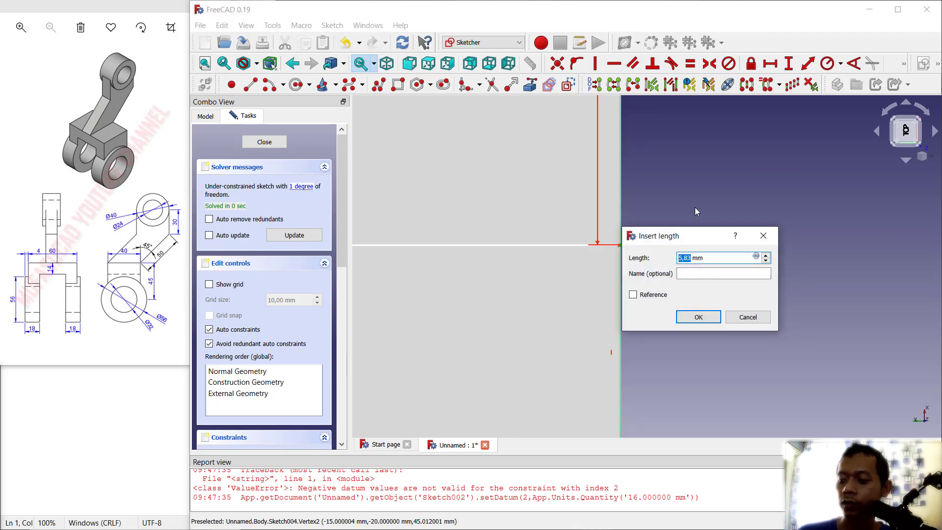
{"action": "type", "text": "7"}
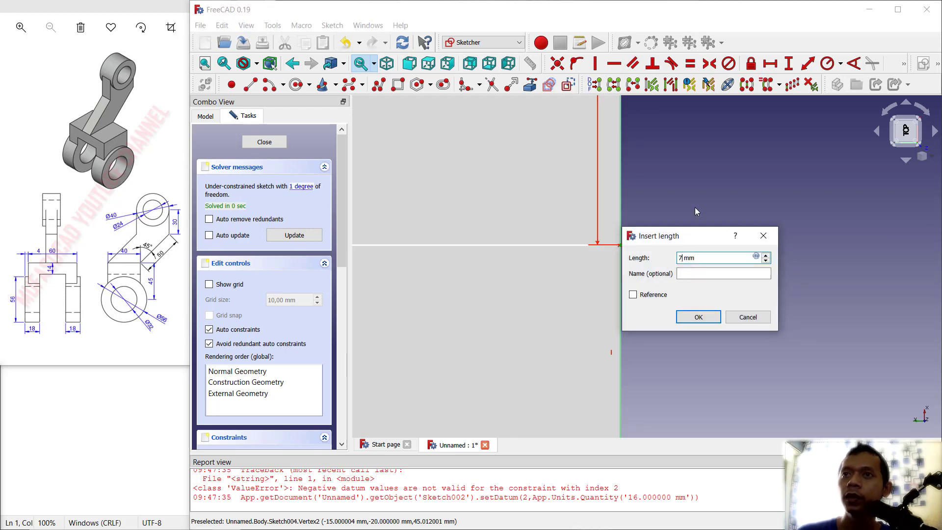
{"action": "left_click", "coordinate": [698, 317]}
{"action": "scroll", "coordinate": [682, 233], "scroll_direction": "down", "scroll_amount": 3}
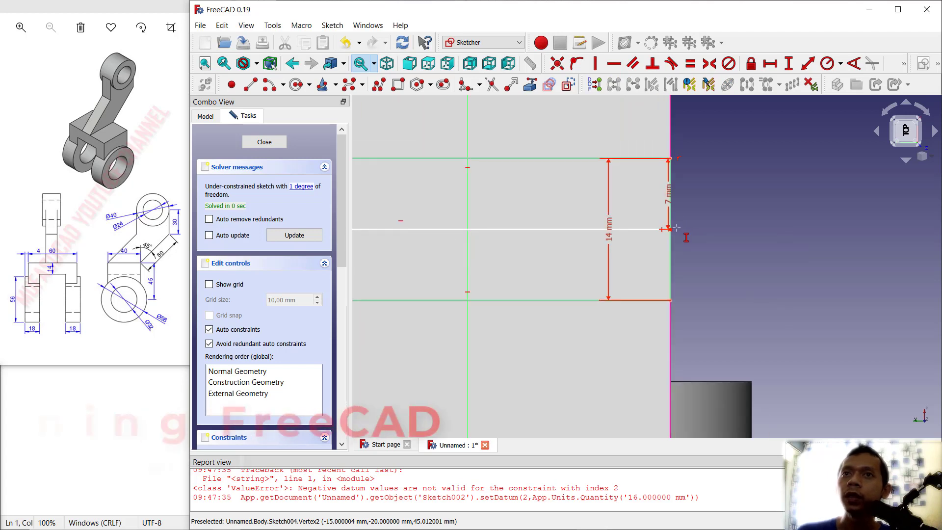
{"action": "scroll", "coordinate": [676, 227], "scroll_direction": "down", "scroll_amount": 3}
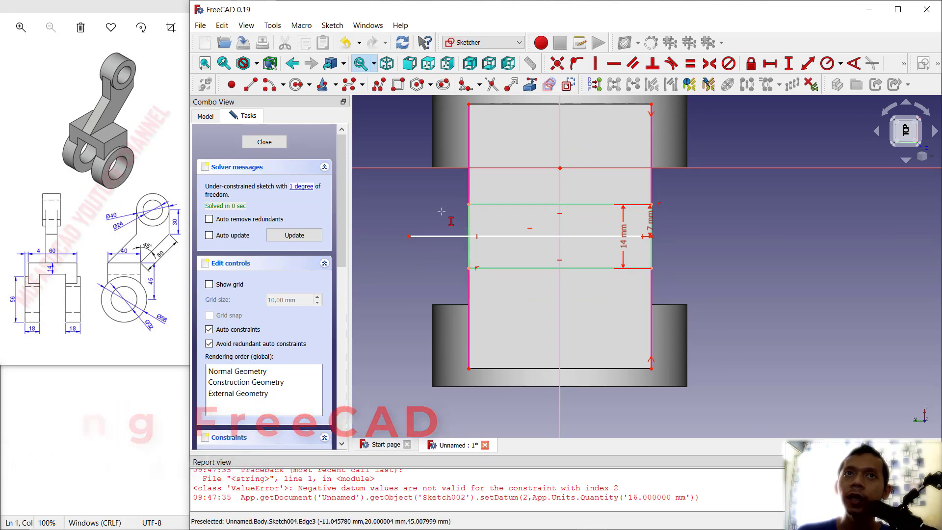
Delete the horizontal helper line and close the rectangle sketch.
{"action": "left_click", "coordinate": [428, 235]}
{"action": "key", "text": "Delete"}
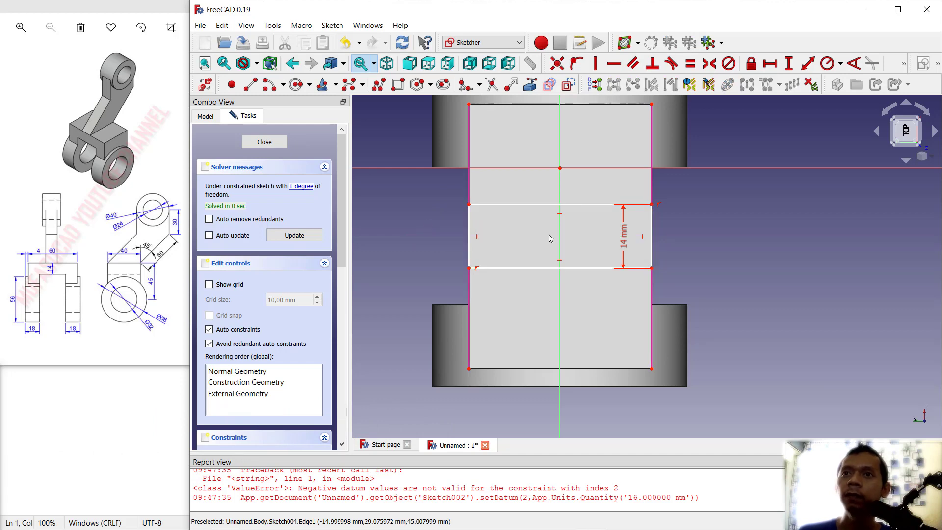
{"action": "left_click", "coordinate": [264, 142]}
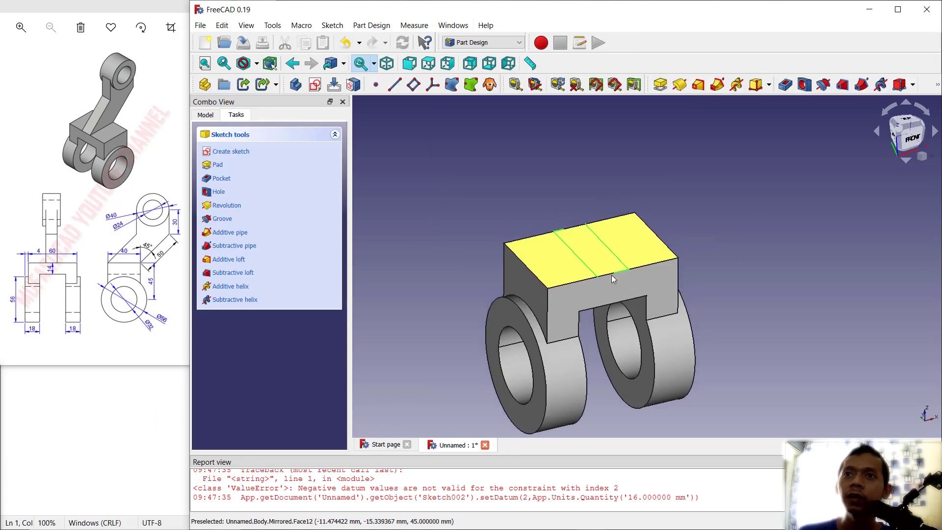
Create a new sketch on DatumPlane, the mid-plane of the crossbar.
{"action": "middle_click_drag", "start_coordinate": [758, 186], "coordinate": [760, 201]}
{"action": "middle_click_drag", "start_coordinate": [667, 214], "coordinate": [668, 197]}
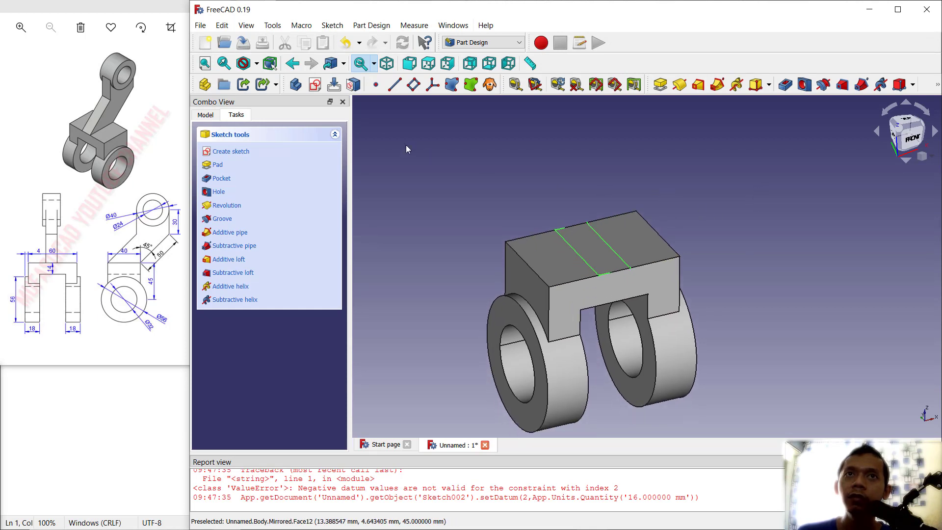
{"action": "left_click", "coordinate": [316, 86]}
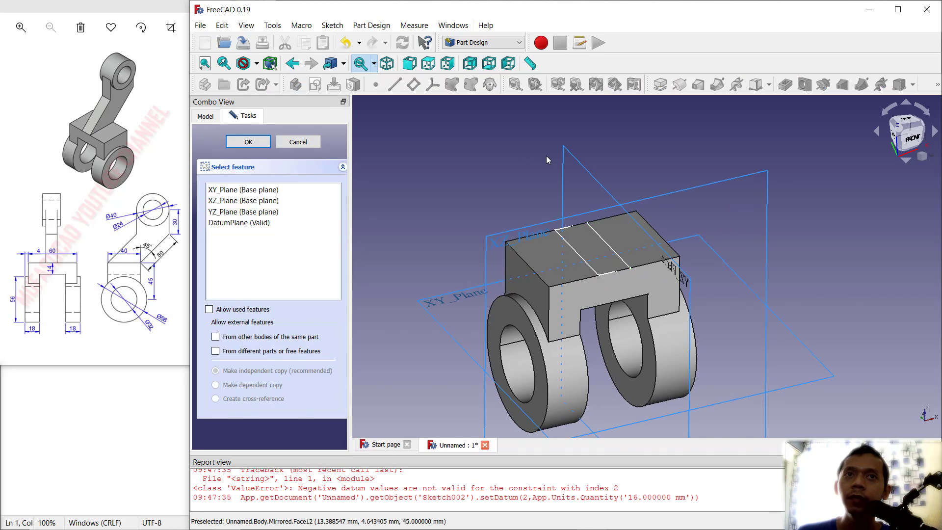
{"action": "left_click", "coordinate": [235, 228]}
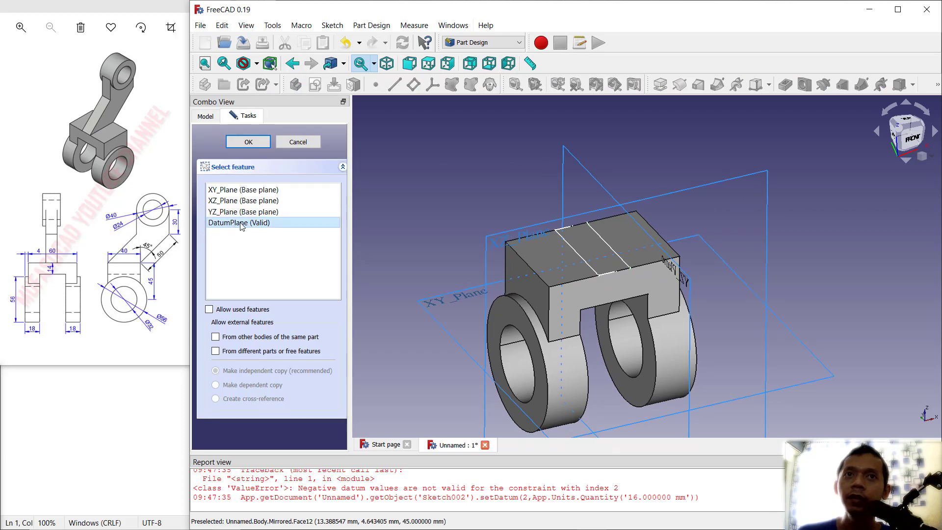
{"action": "left_click", "coordinate": [248, 142]}
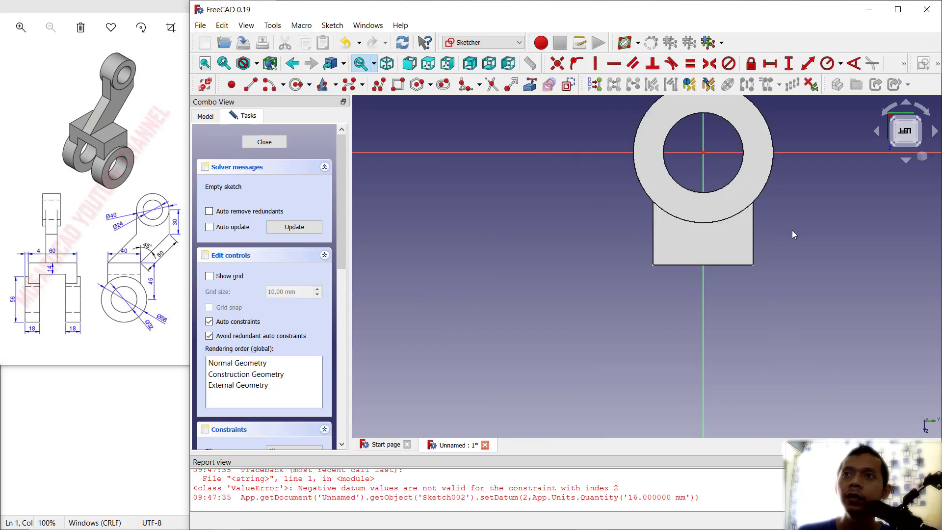
Turn the sketch view upright and link the crossbar's upper edge and its outer vertical edge as external geometry.
{"action": "left_click", "coordinate": [929, 115]}
{"action": "left_click", "coordinate": [929, 115]}
{"action": "left_click", "coordinate": [928, 115]}
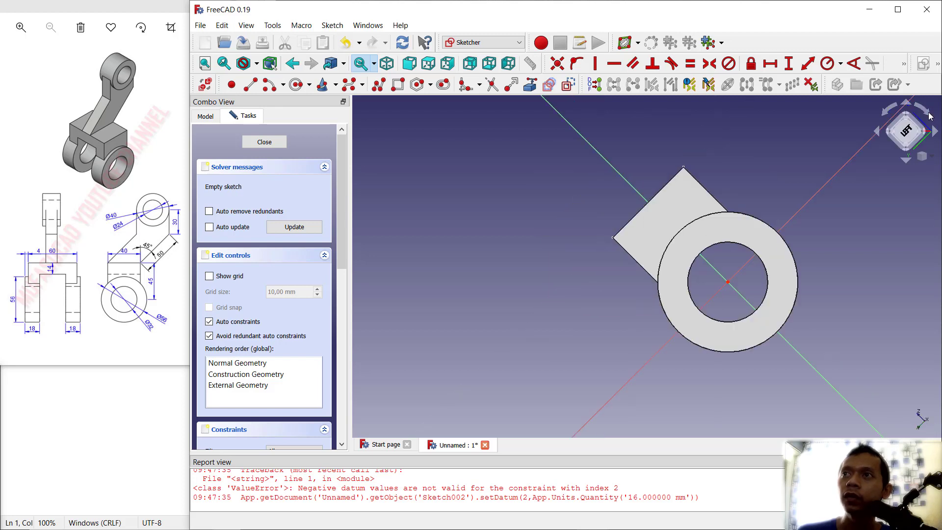
{"action": "left_click", "coordinate": [929, 115]}
{"action": "mouse_move", "coordinate": [856, 234]}
{"action": "middle_mouse_down"}
{"action": "mouse_move", "coordinate": [742, 233]}
{"action": "mouse_move", "coordinate": [636, 256]}
{"action": "middle_mouse_up"}
{"action": "scroll", "coordinate": [635, 255], "scroll_direction": "up", "scroll_amount": 2}
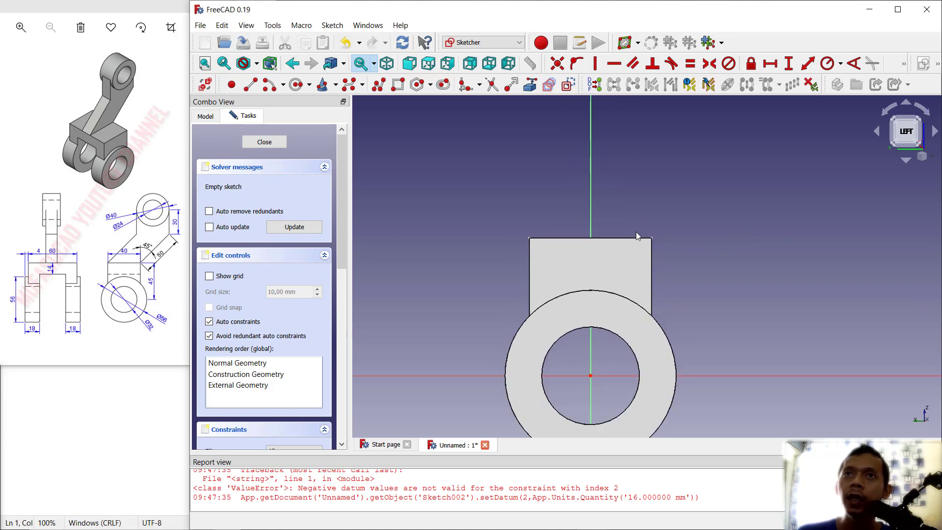
{"action": "left_click", "coordinate": [530, 85]}
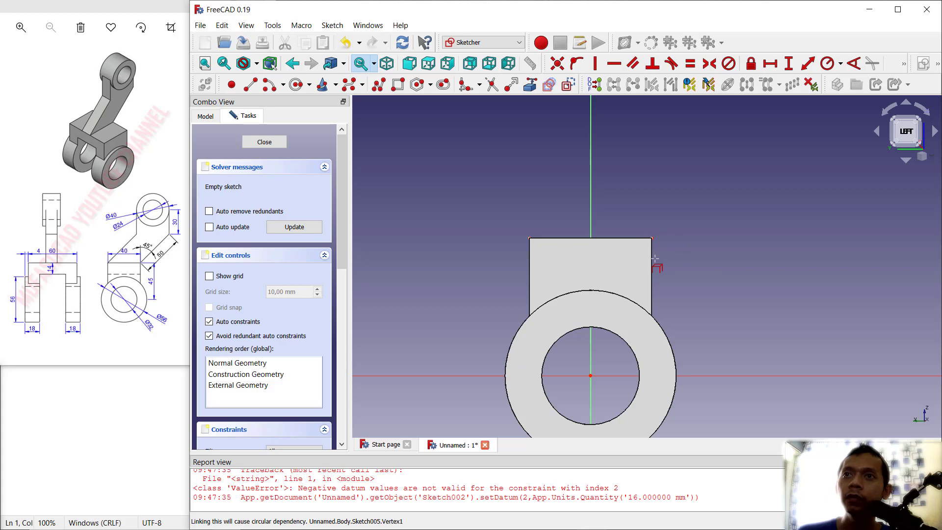
{"action": "scroll", "coordinate": [667, 250], "scroll_direction": "up", "scroll_amount": 3}
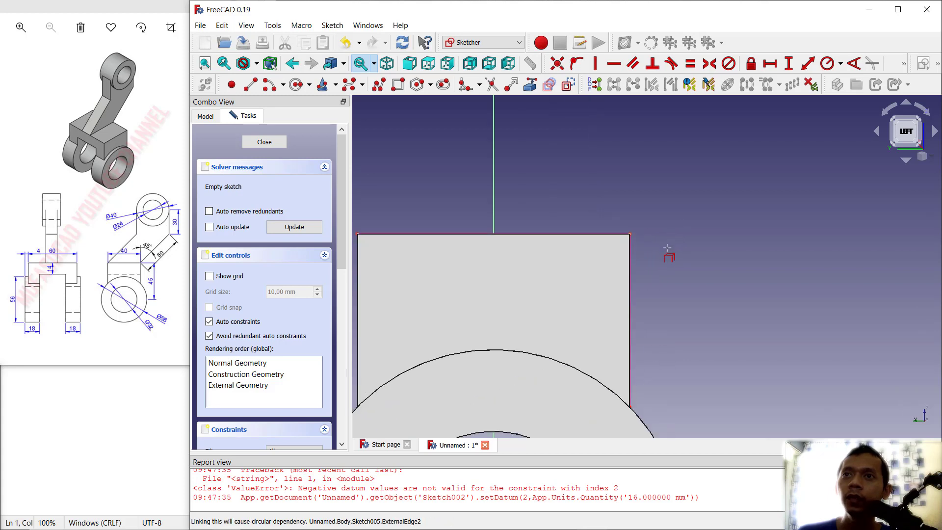
{"action": "scroll", "coordinate": [667, 247], "scroll_direction": "down", "scroll_amount": 2}
{"action": "scroll", "coordinate": [737, 206], "scroll_direction": "down", "scroll_amount": 1}
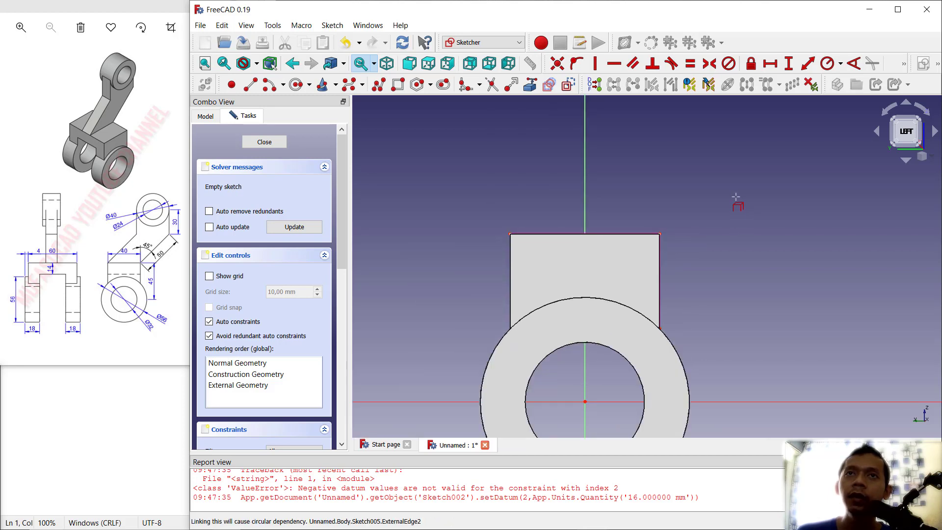
Sketch a sloped line about 43 mm long outward from the crossbar's upper corner, followed by a vertical line rising from its end.
{"action": "left_click", "coordinate": [259, 90]}
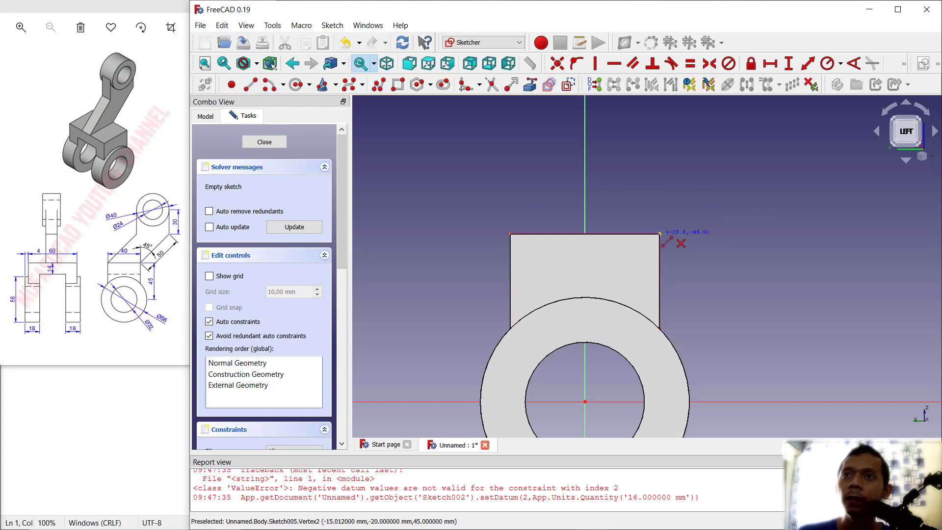
{"action": "left_click", "coordinate": [659, 234]}
{"action": "left_click", "coordinate": [793, 144]}
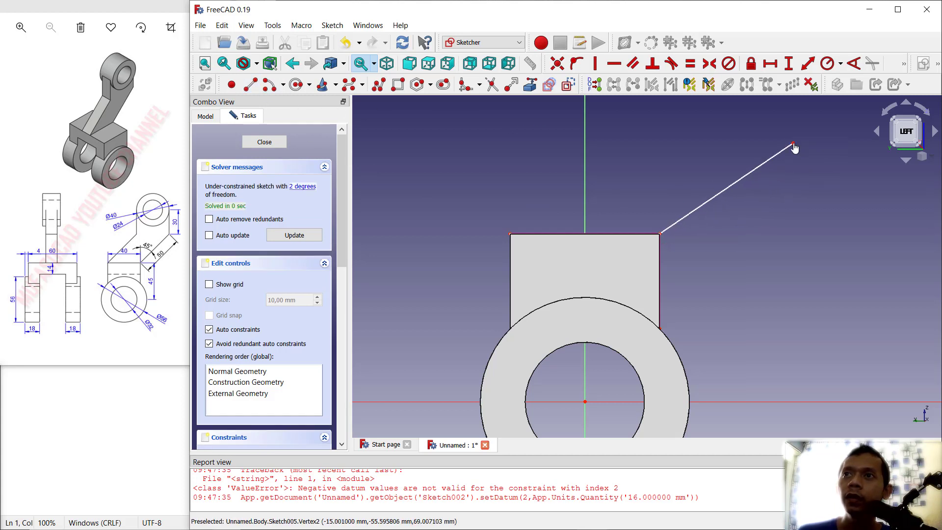
{"action": "middle_click_drag", "start_coordinate": [795, 147], "coordinate": [752, 243]}
{"action": "left_click", "coordinate": [749, 238]}
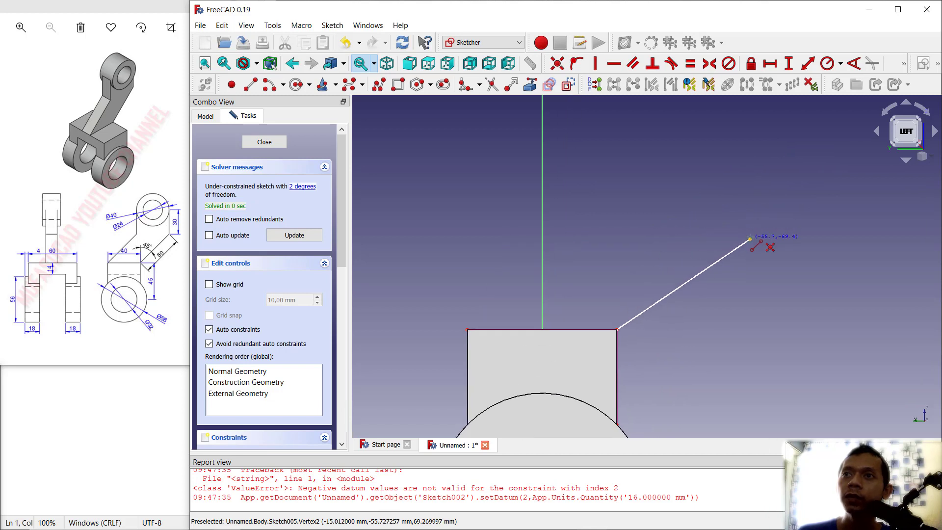
{"action": "left_click", "coordinate": [749, 122]}
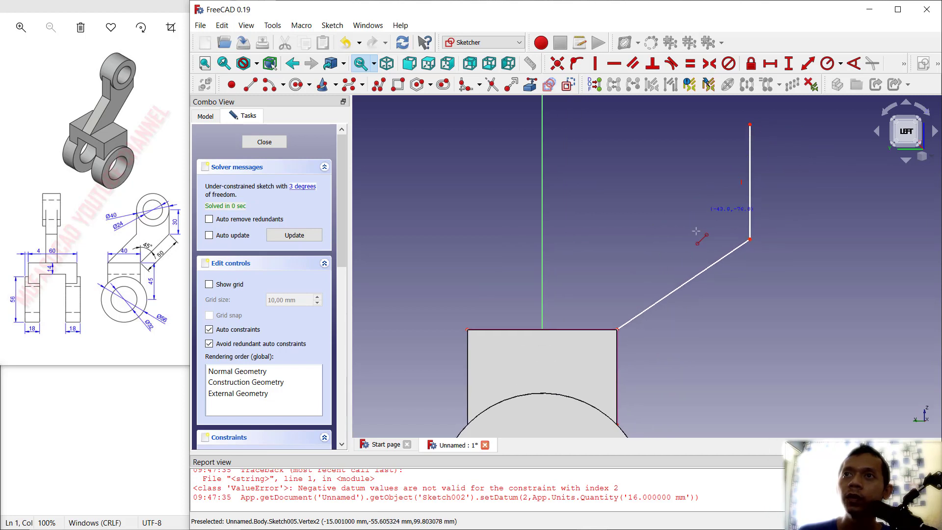
{"action": "middle_click_drag", "start_coordinate": [644, 262], "coordinate": [641, 210]}
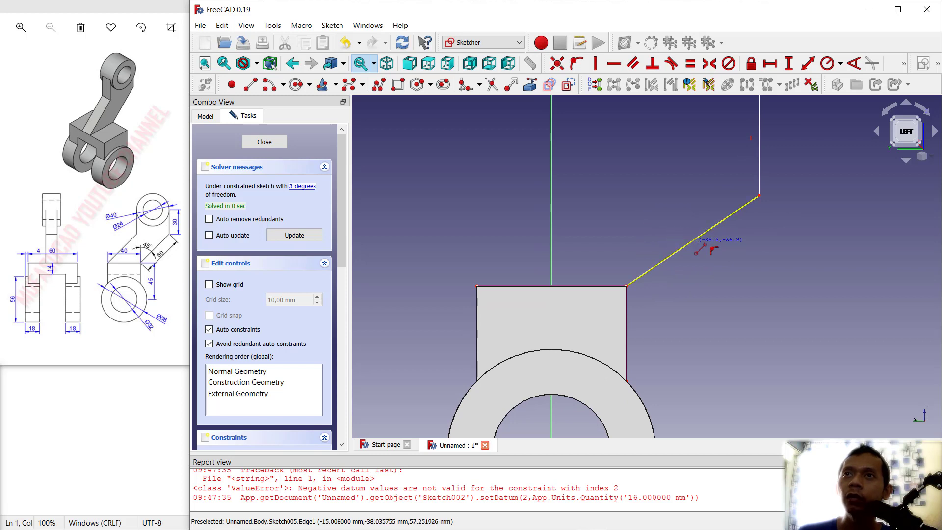
Constrain the length of the sloped path line to 50 mm.
{"action": "left_click", "coordinate": [808, 63]}
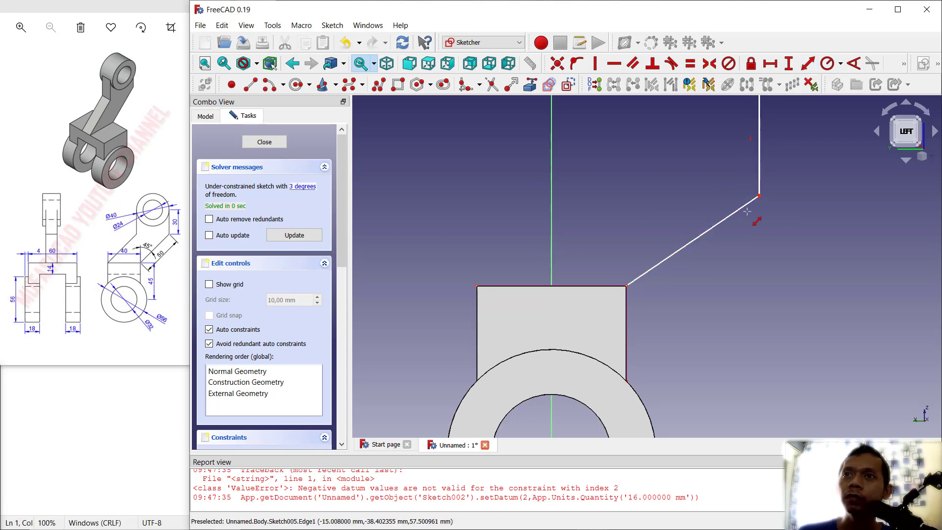
{"action": "left_click", "coordinate": [705, 237]}
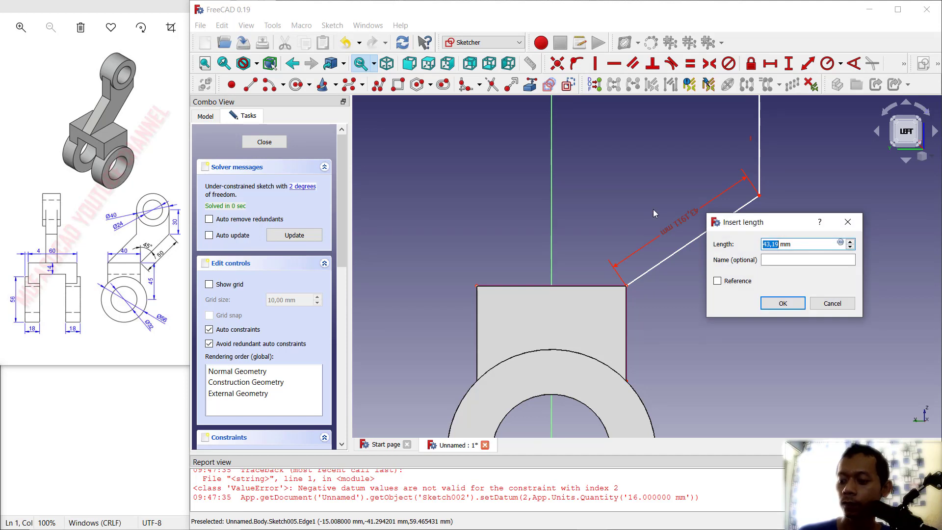
{"action": "type", "text": "50"}
{"action": "key", "text": "Return"}
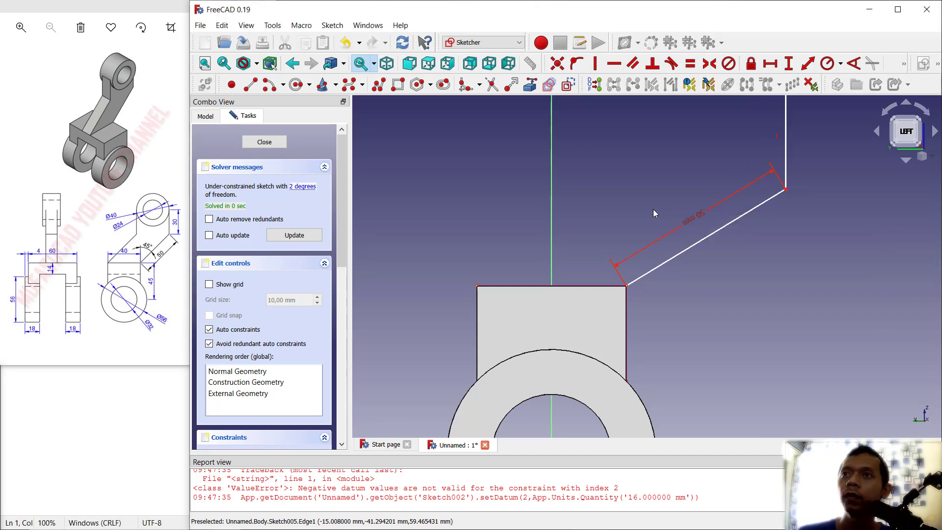
Constrain the angle between the sloped line and the crossbar's linked vertical edge to 135°.
{"action": "left_click", "coordinate": [856, 64]}
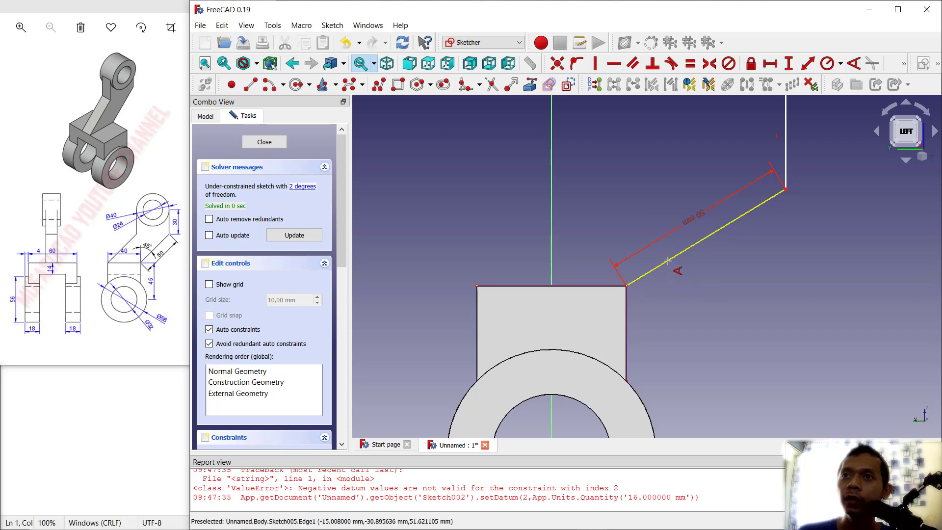
{"action": "left_click", "coordinate": [666, 262]}
{"action": "left_click", "coordinate": [627, 318]}
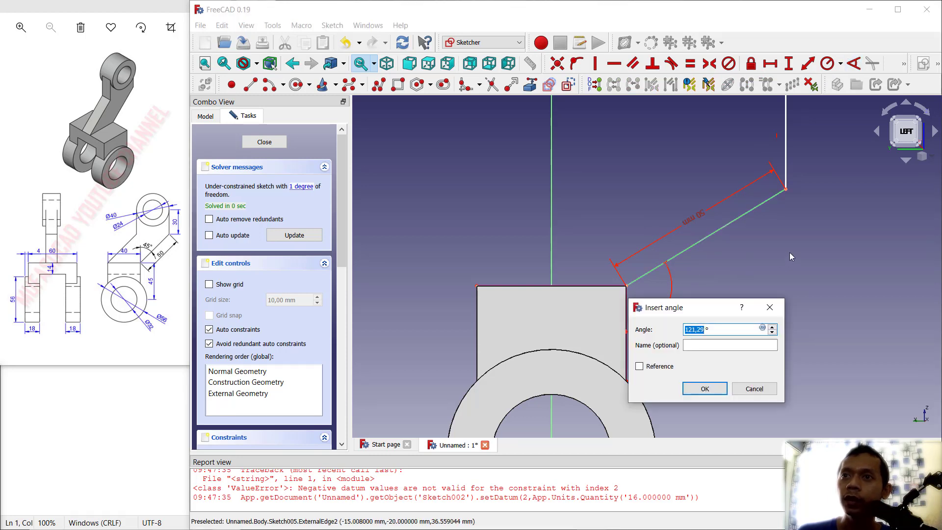
{"action": "type", "text": "135"}
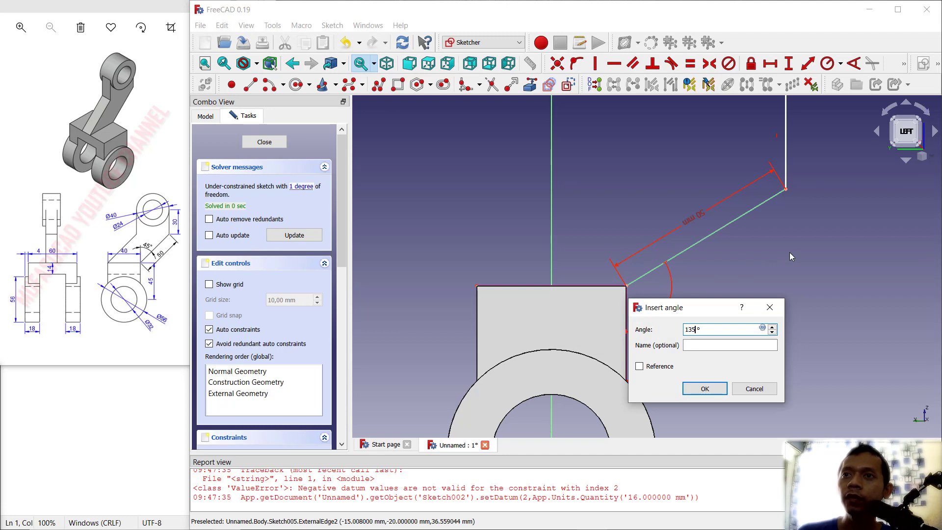
{"action": "key", "text": "Return"}
Constrain the vertical path line's length to 30 mm and close the path sketch.
{"action": "middle_click_drag", "start_coordinate": [799, 211], "coordinate": [734, 341]}
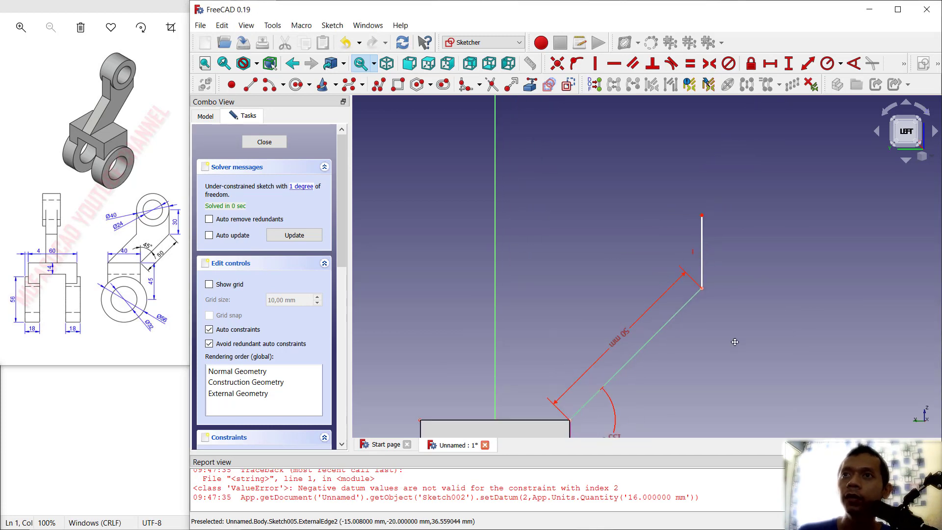
{"action": "key", "text": "a"}
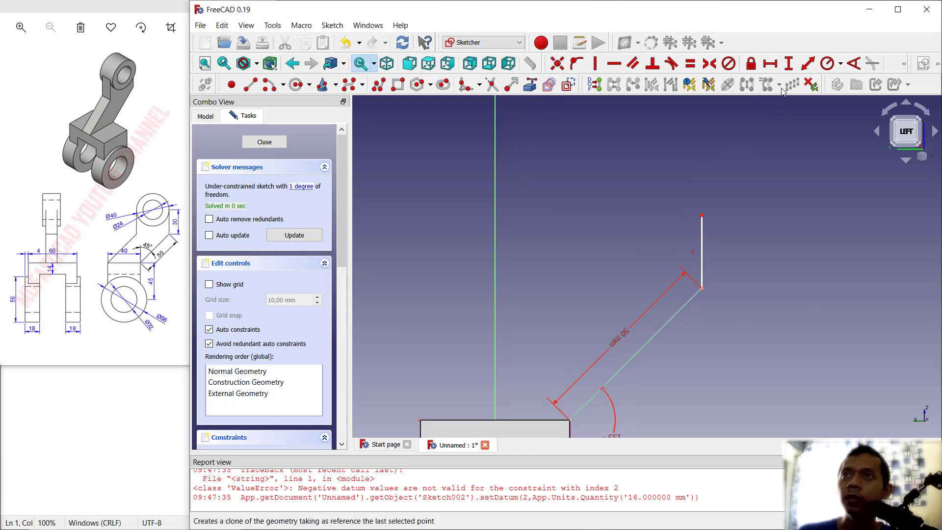
{"action": "left_click", "coordinate": [789, 63]}
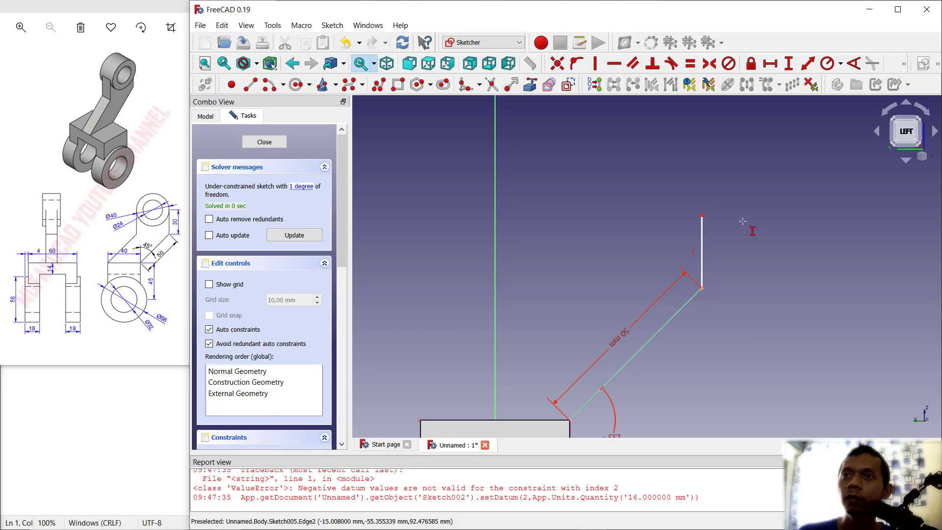
{"action": "left_click", "coordinate": [702, 245]}
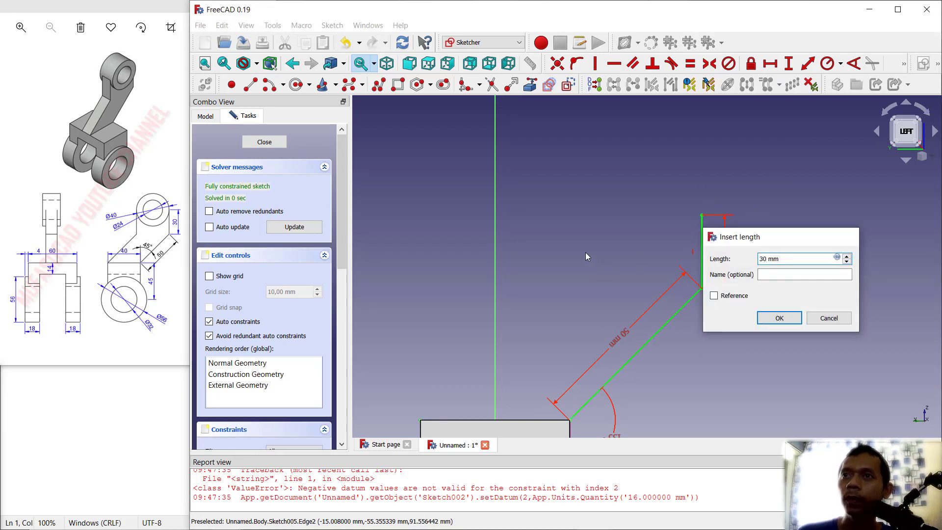
{"action": "key", "text": "Return"}
{"action": "middle_click_drag", "start_coordinate": [591, 268], "coordinate": [650, 212]}
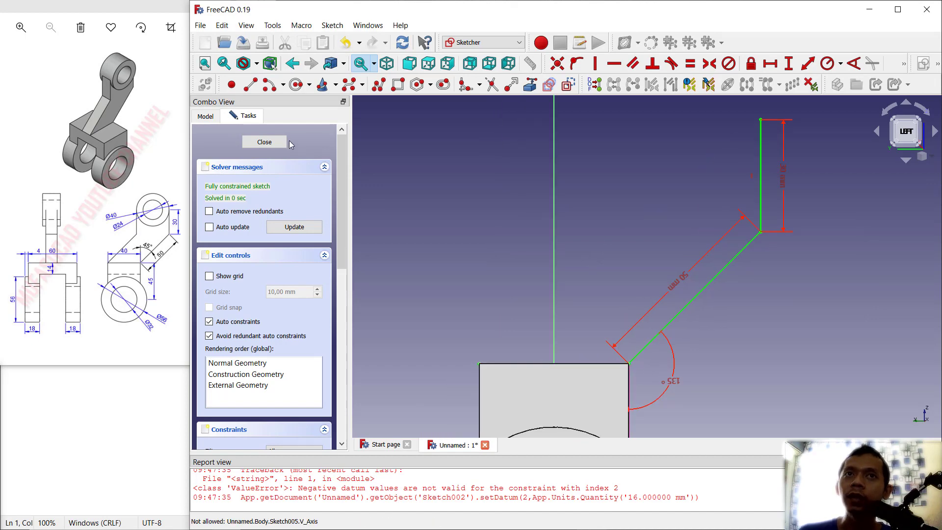
{"action": "left_click", "coordinate": [267, 141]}
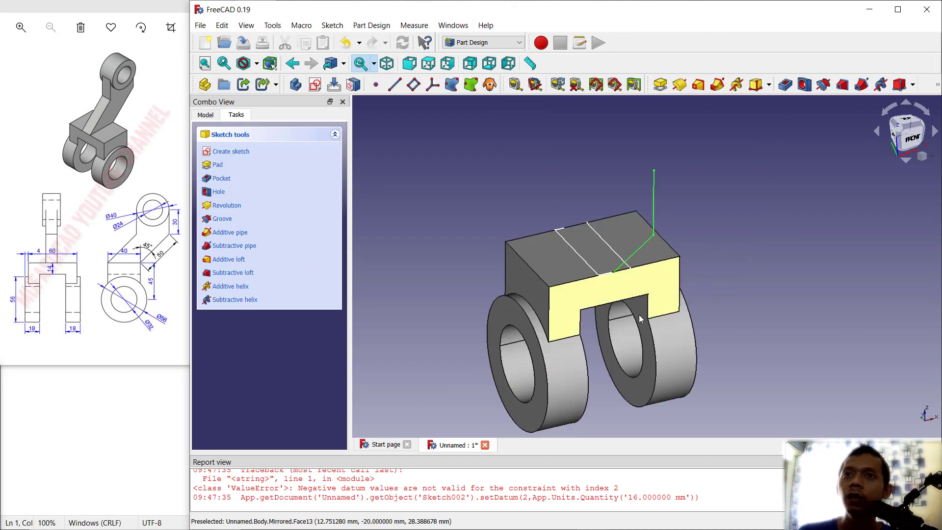
Create an additive pipe with Sketch004 as the profile and Sketch005 as the sweep path.
{"action": "middle_click_drag", "start_coordinate": [662, 314], "coordinate": [765, 341]}
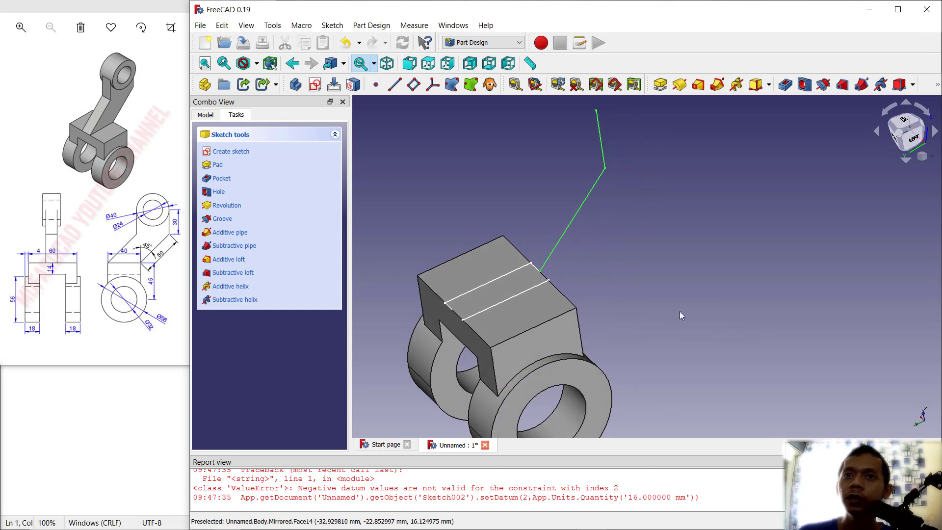
{"action": "middle_click_drag", "start_coordinate": [599, 279], "coordinate": [700, 287]}
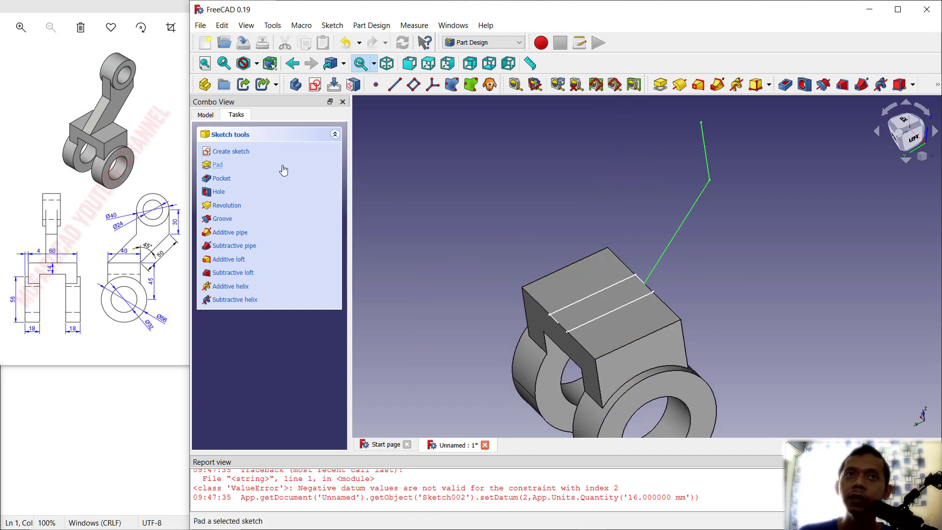
{"action": "left_click", "coordinate": [205, 115]}
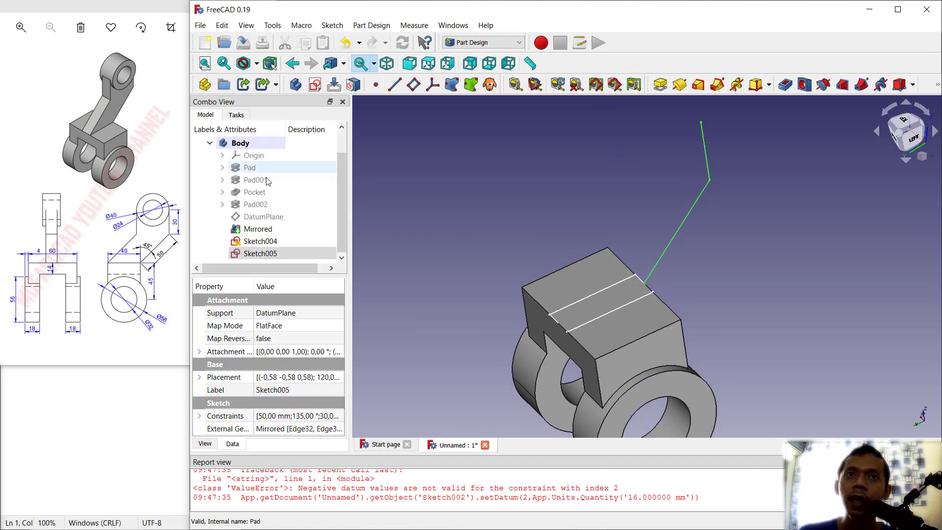
{"action": "left_click", "coordinate": [265, 243]}
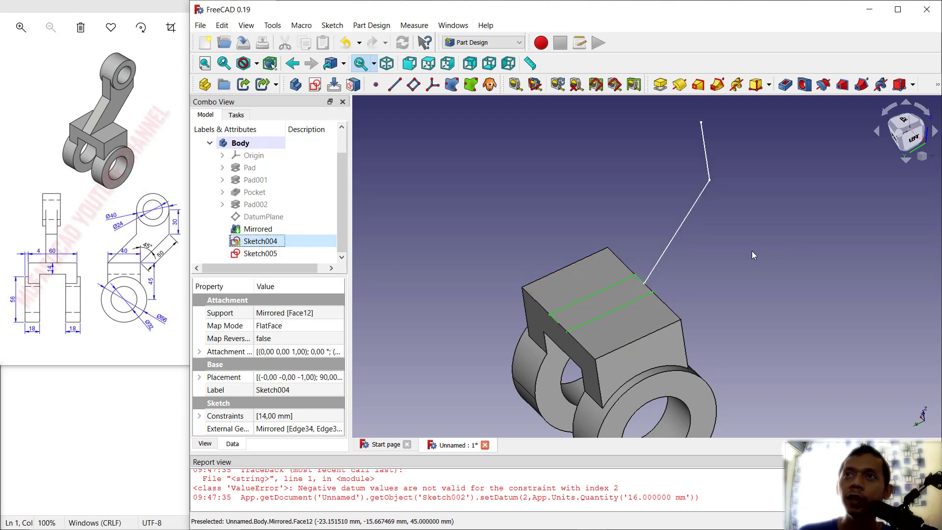
{"action": "left_click", "coordinate": [720, 88]}
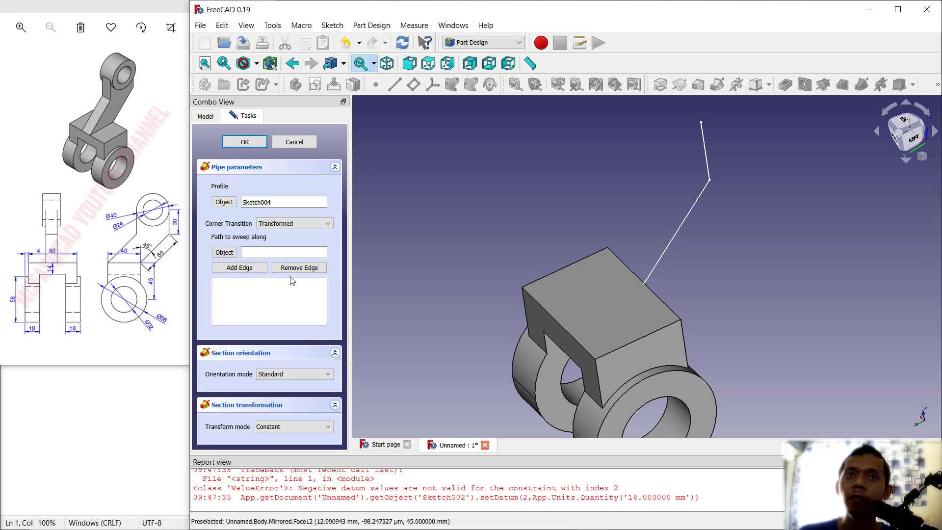
{"action": "left_click", "coordinate": [224, 252]}
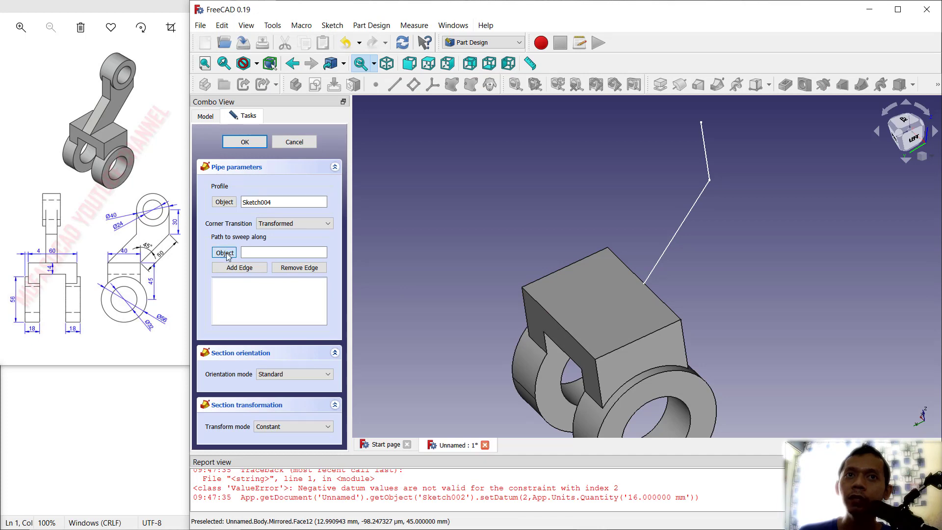
{"action": "left_click", "coordinate": [685, 223]}
{"action": "middle_click_drag", "start_coordinate": [755, 234], "coordinate": [777, 215]}
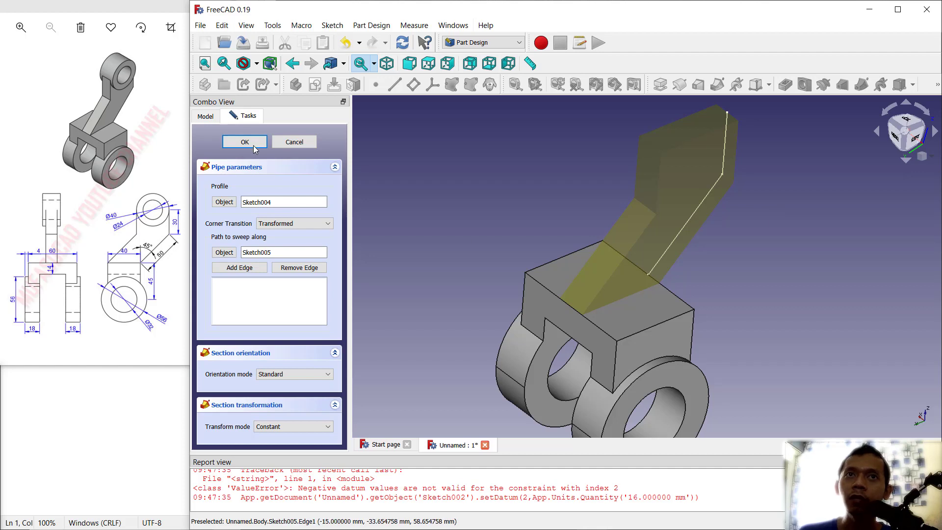
{"action": "left_click", "coordinate": [254, 142]}
Create a sketch on the broad side face of the arm's upright end section and link its end edge as external geometry.
{"action": "middle_click_drag", "start_coordinate": [797, 203], "coordinate": [743, 269]}
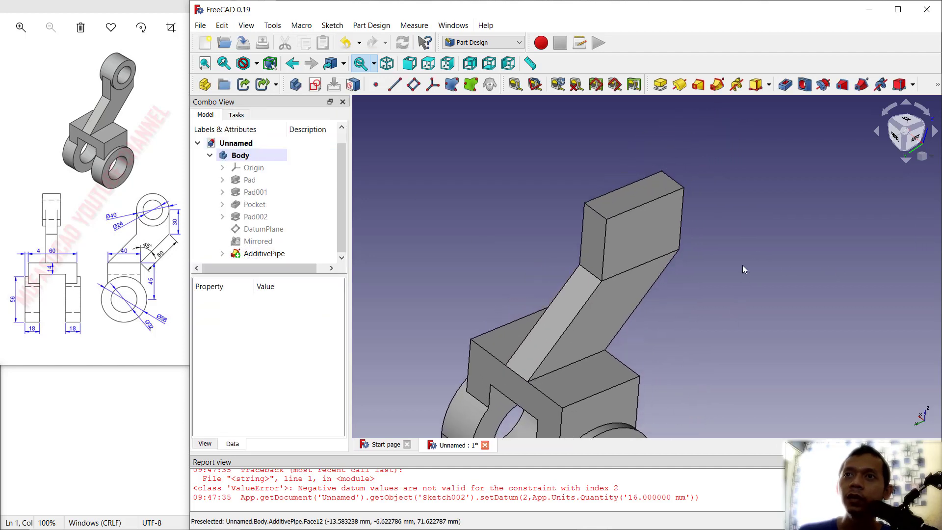
{"action": "left_click", "coordinate": [640, 229]}
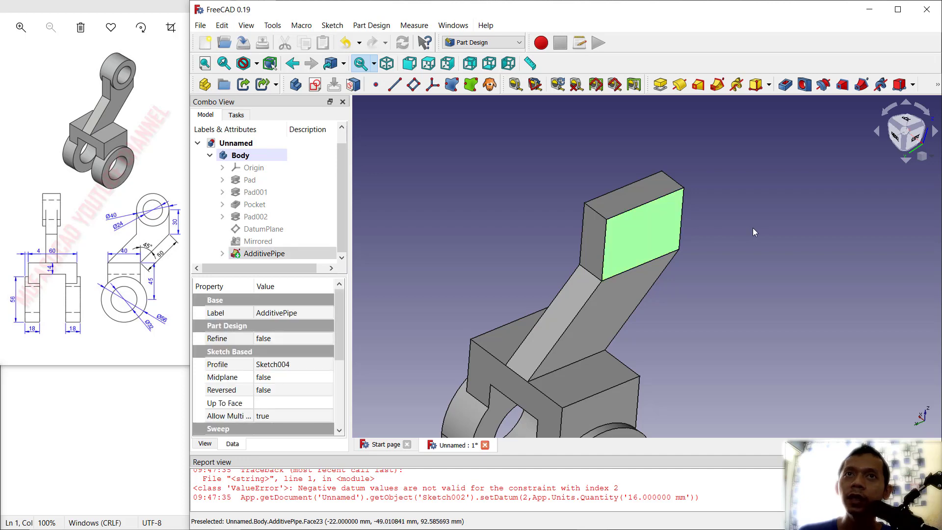
{"action": "left_click", "coordinate": [315, 84]}
{"action": "mouse_move", "coordinate": [734, 225]}
{"action": "middle_mouse_down"}
{"action": "mouse_move", "coordinate": [591, 225]}
{"action": "mouse_move", "coordinate": [605, 188]}
{"action": "middle_mouse_up"}
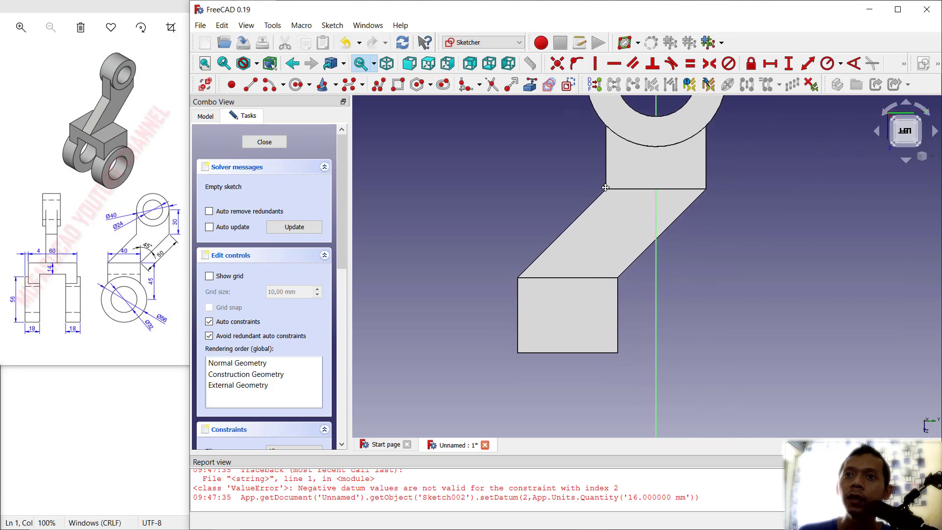
{"action": "scroll", "coordinate": [573, 353], "scroll_direction": "up", "scroll_amount": 2}
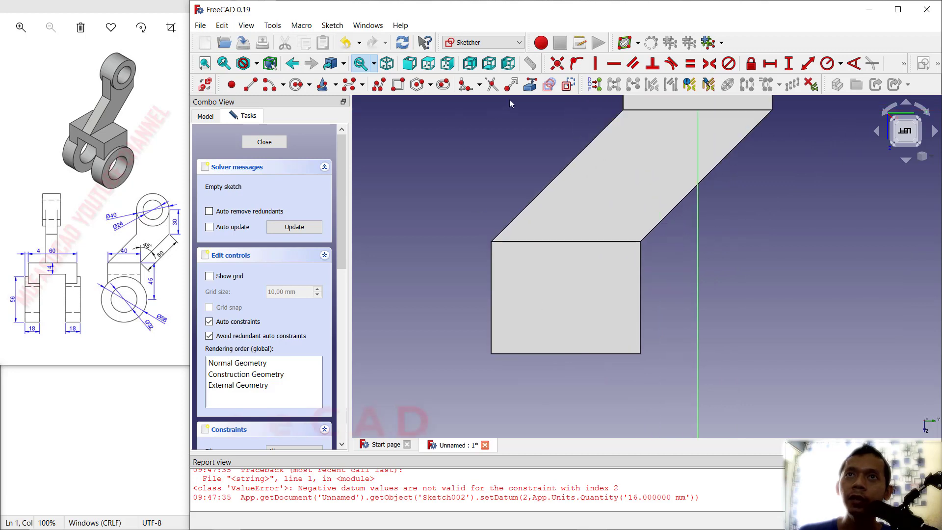
{"action": "left_click", "coordinate": [529, 84]}
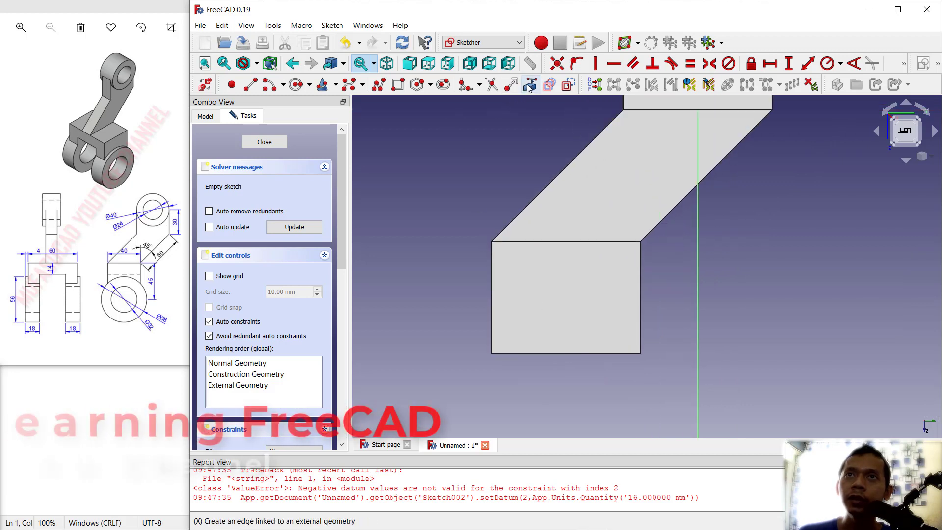
{"action": "left_click", "coordinate": [541, 353]}
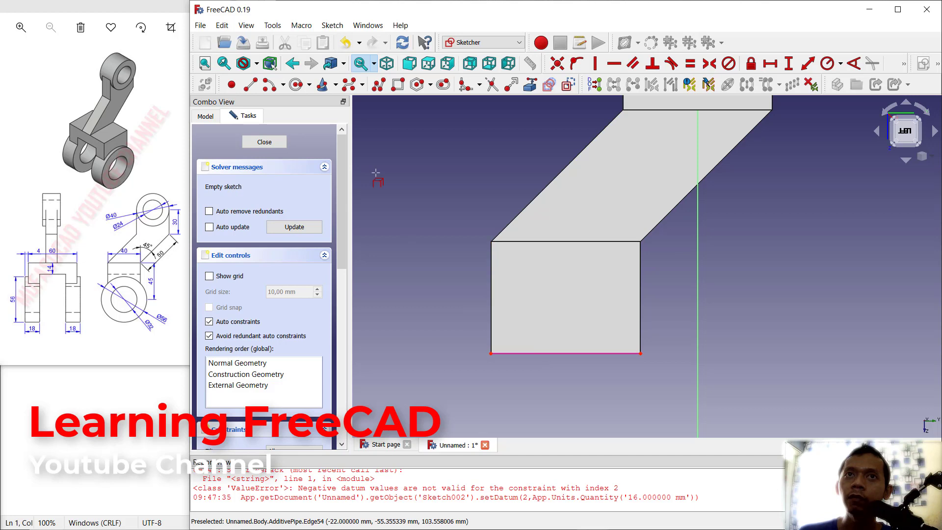
Draw a circle on the arm's end section face and constrain its radius to 20 mm.
{"action": "left_click", "coordinate": [296, 85]}
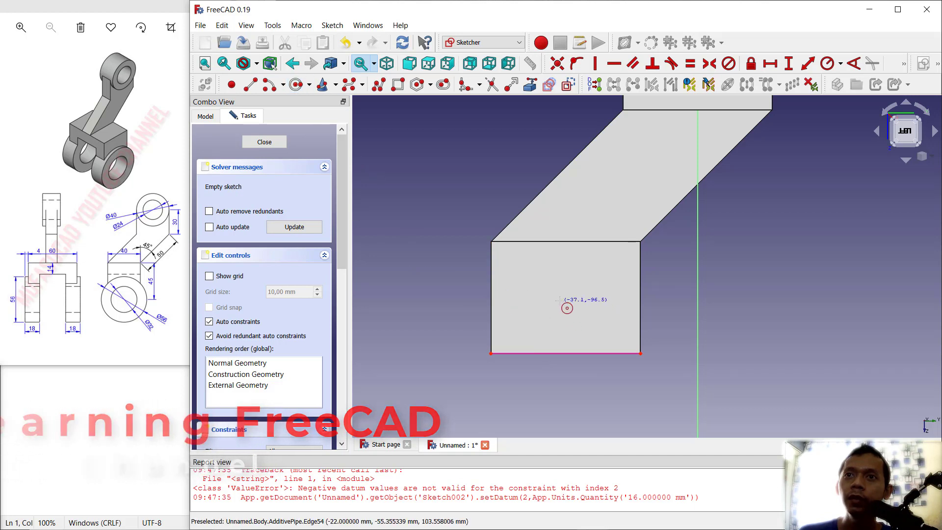
{"action": "left_click", "coordinate": [559, 302]}
{"action": "left_click", "coordinate": [584, 365]}
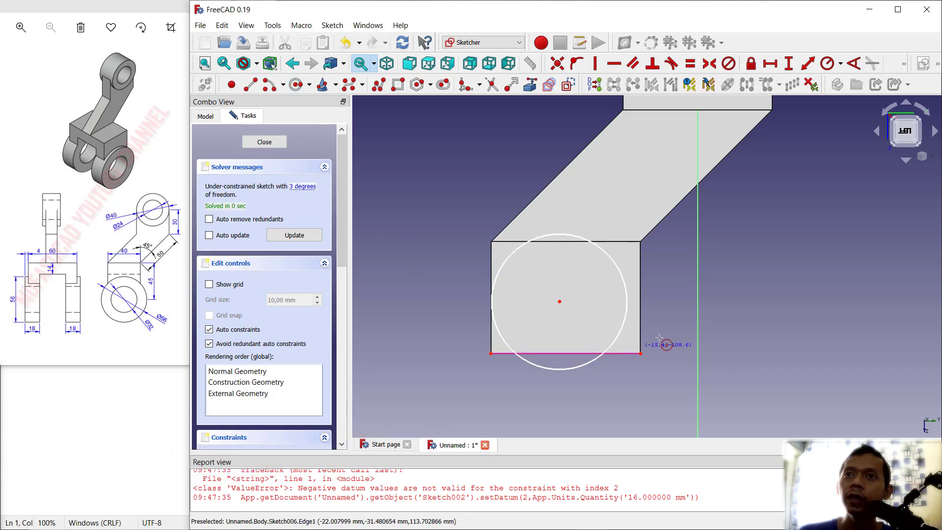
{"action": "left_click", "coordinate": [852, 68]}
{"action": "left_click", "coordinate": [627, 301]}
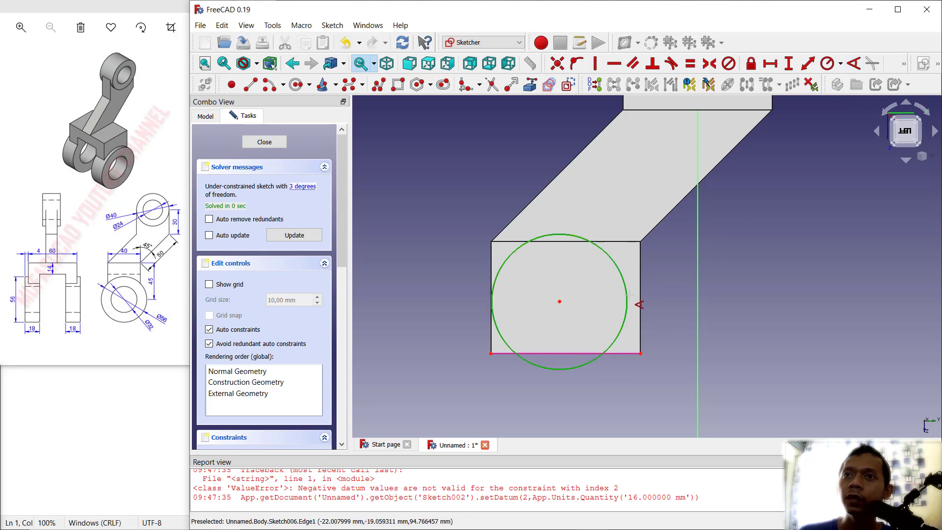
{"action": "left_click", "coordinate": [627, 301]}
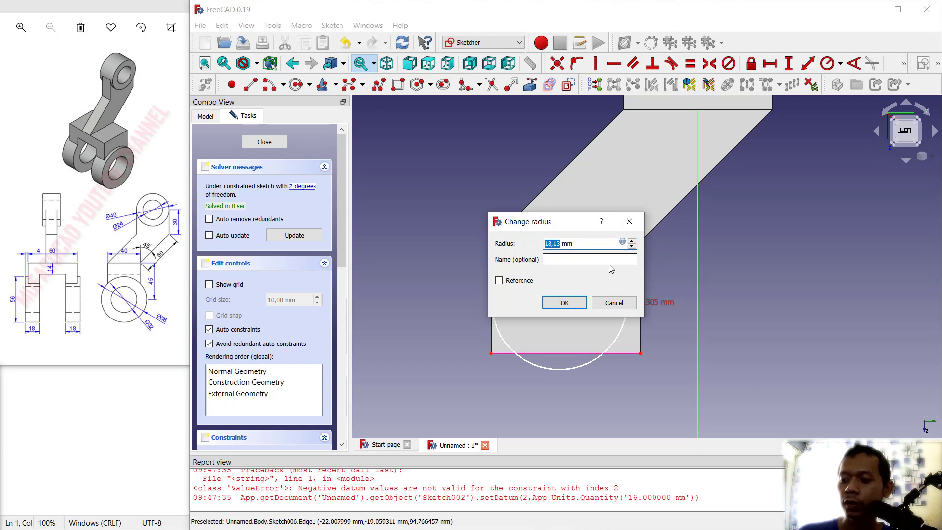
{"action": "type", "text": "20"}
{"action": "key", "text": "Return"}
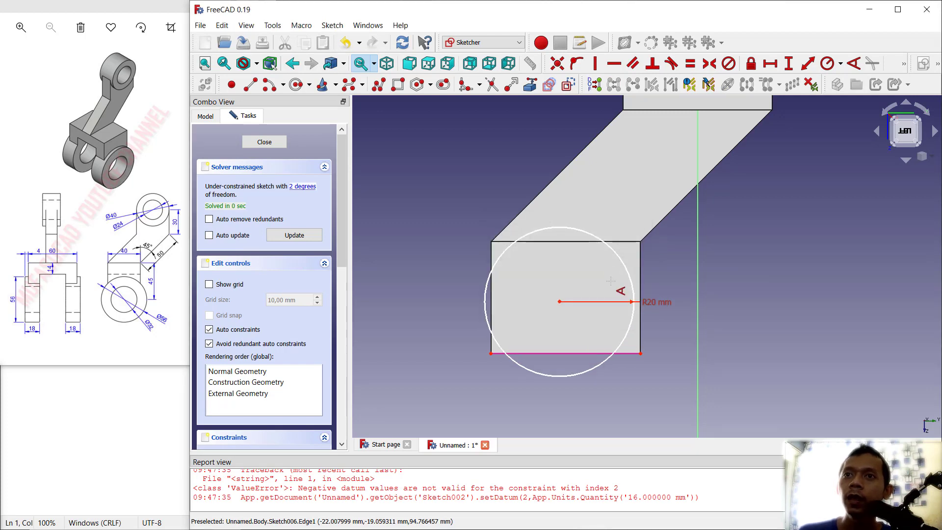
Constrain the horizontal distance between the circle's centre and one endpoint of the linked end edge to 20 mm.
{"action": "left_click", "coordinate": [771, 64]}
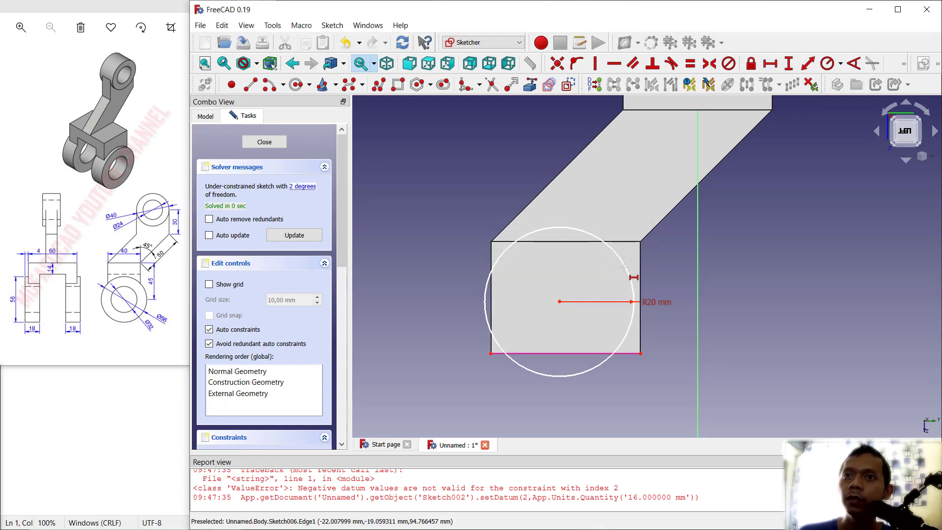
{"action": "left_click", "coordinate": [559, 301]}
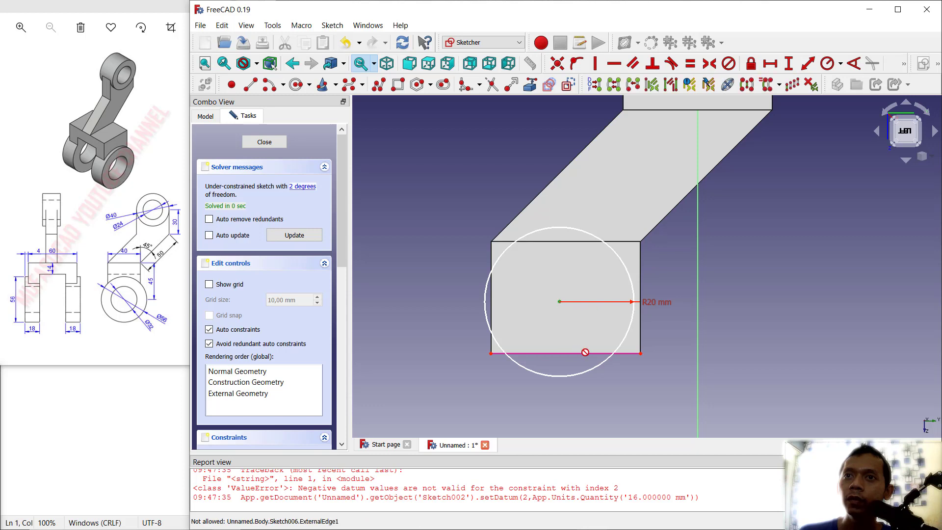
{"action": "left_click", "coordinate": [641, 353]}
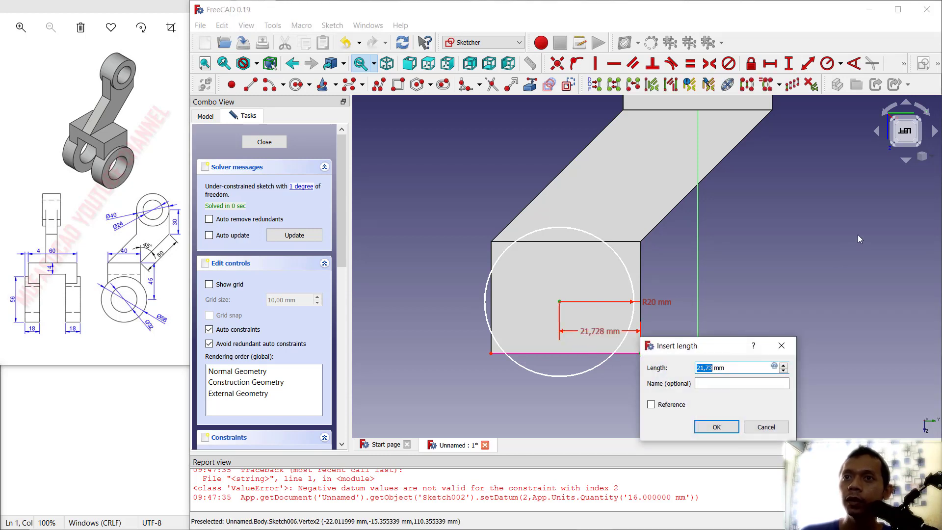
{"action": "type", "text": "20"}
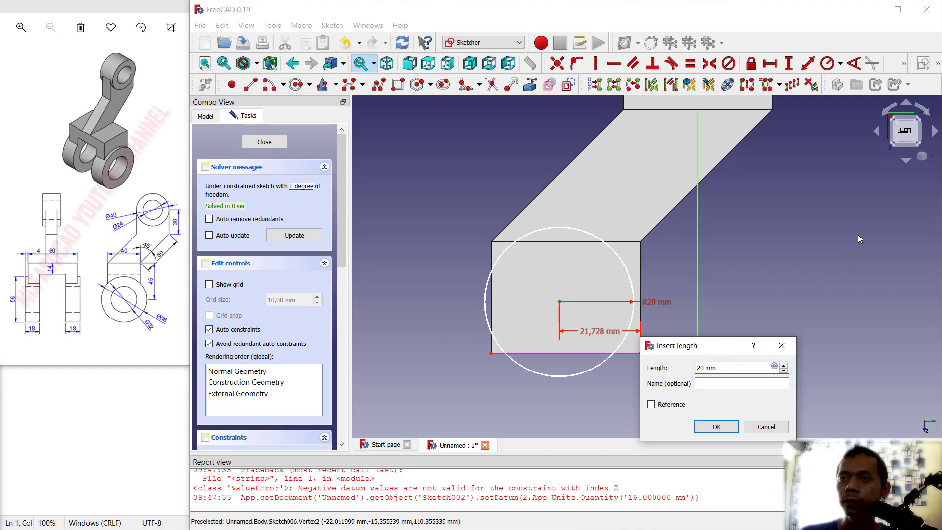
{"action": "key", "text": "Return"}
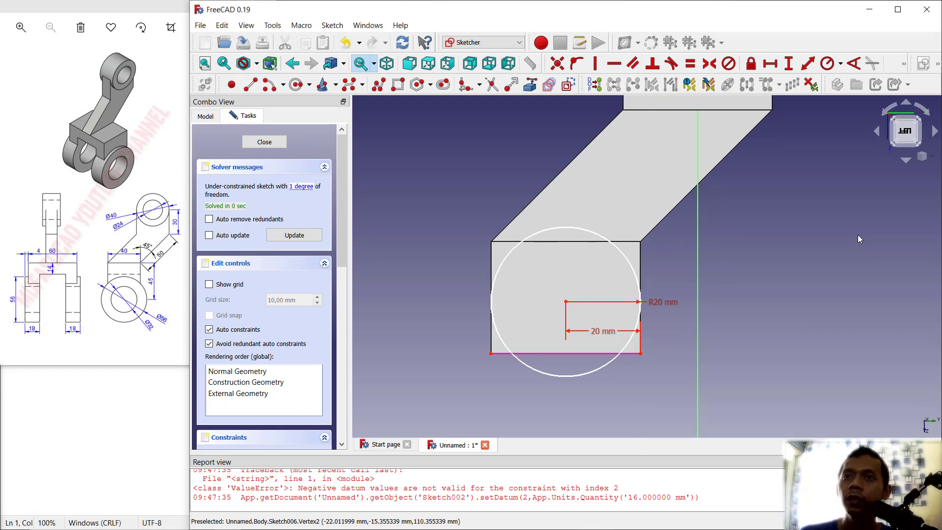
{"action": "left_click", "coordinate": [565, 301]}
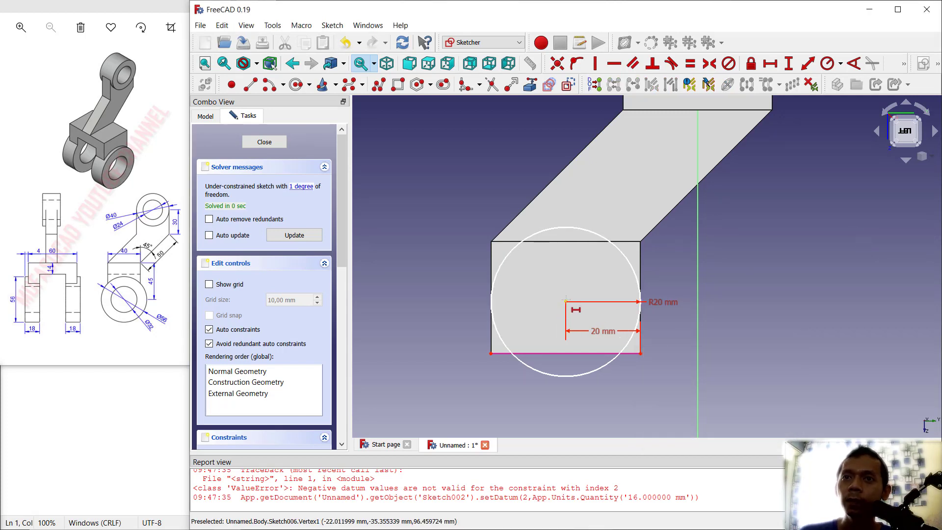
{"action": "left_click", "coordinate": [491, 353]}
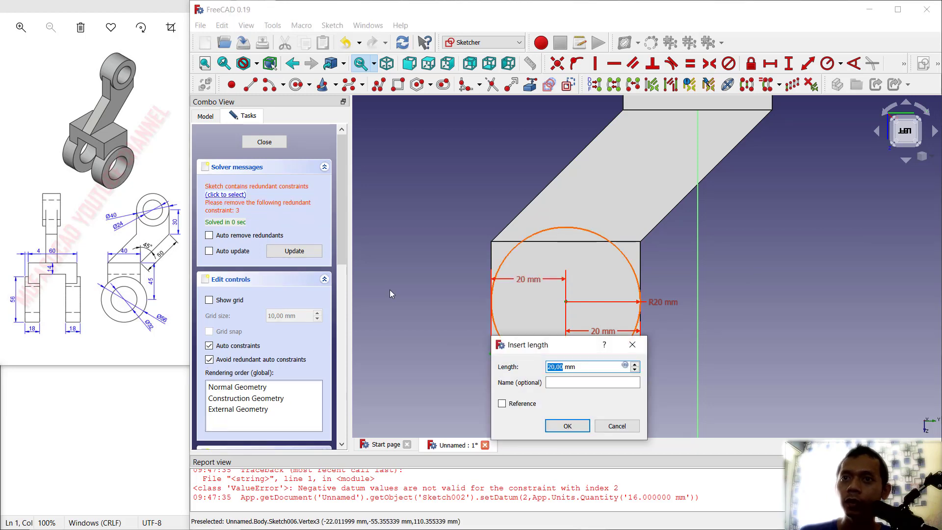
{"action": "left_click", "coordinate": [617, 426]}
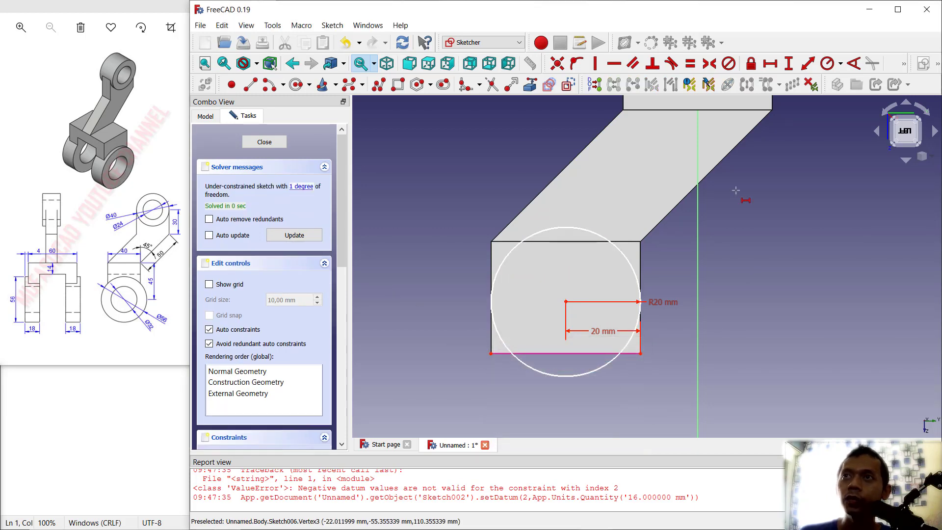
Constrain the vertical distance between the circle's centre and the linked edge's endpoint to 0 mm and close the sketch.
{"action": "left_click", "coordinate": [790, 64]}
{"action": "left_click", "coordinate": [566, 302]}
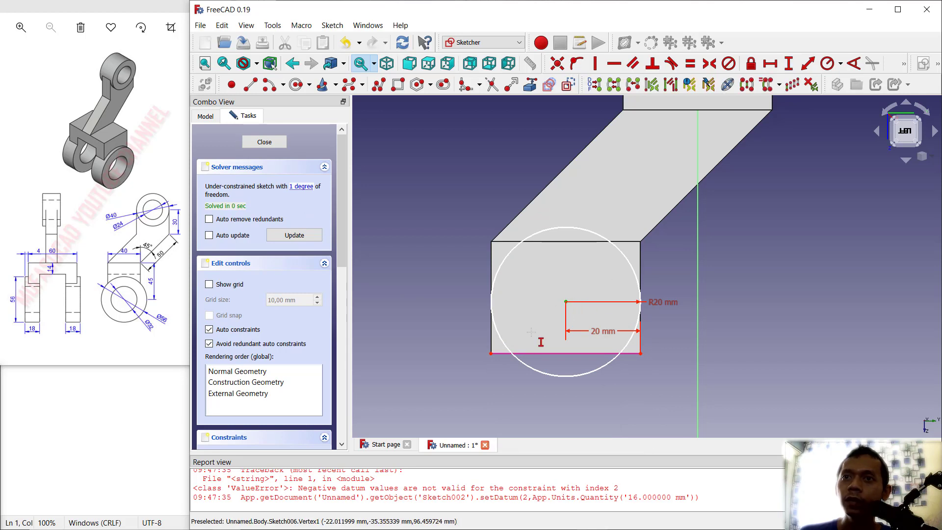
{"action": "left_click", "coordinate": [491, 353]}
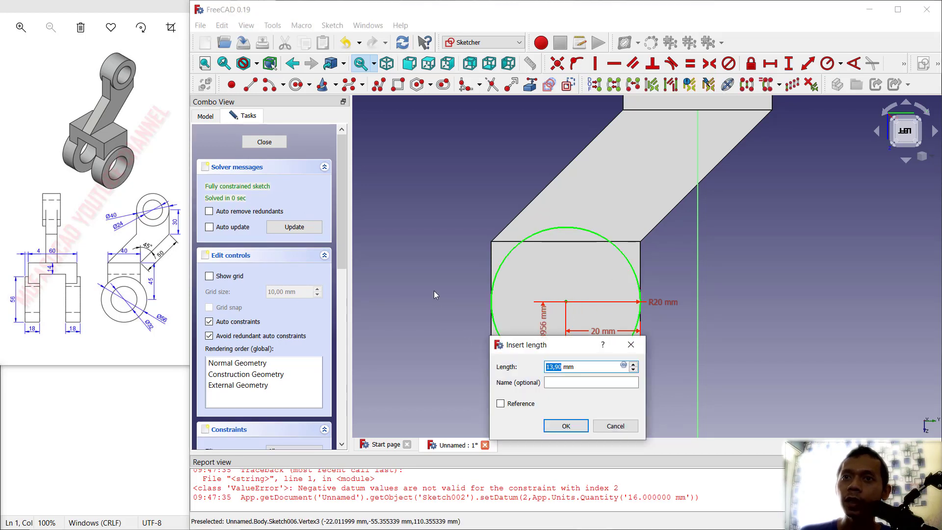
{"action": "type", "text": "0"}
{"action": "key", "text": "Return"}
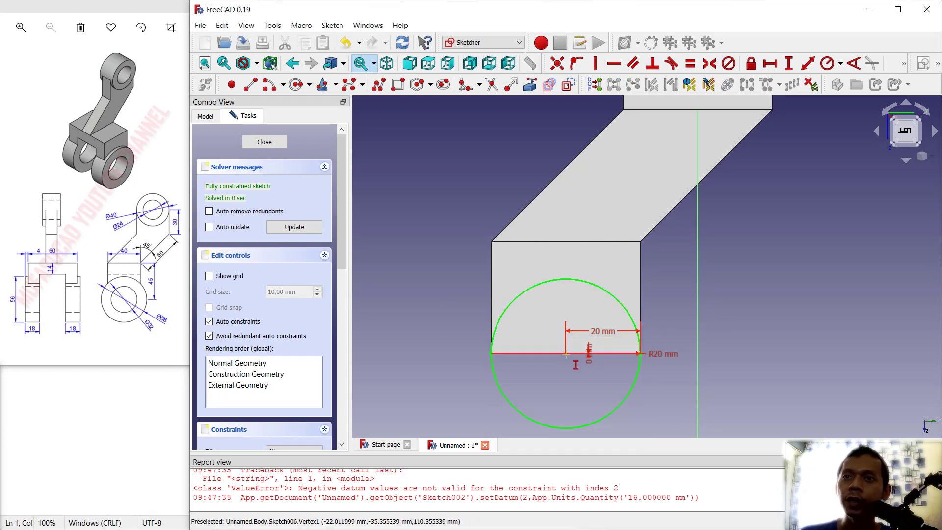
{"action": "left_click", "coordinate": [271, 146]}
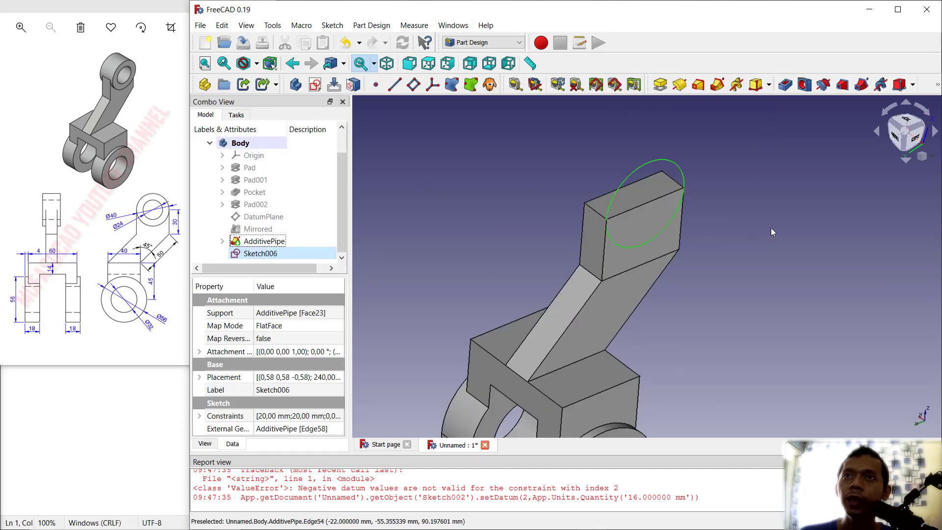
Pad the circle sketch 14 mm in the reversed direction to round off the arm's end.
{"action": "left_click", "coordinate": [660, 85]}
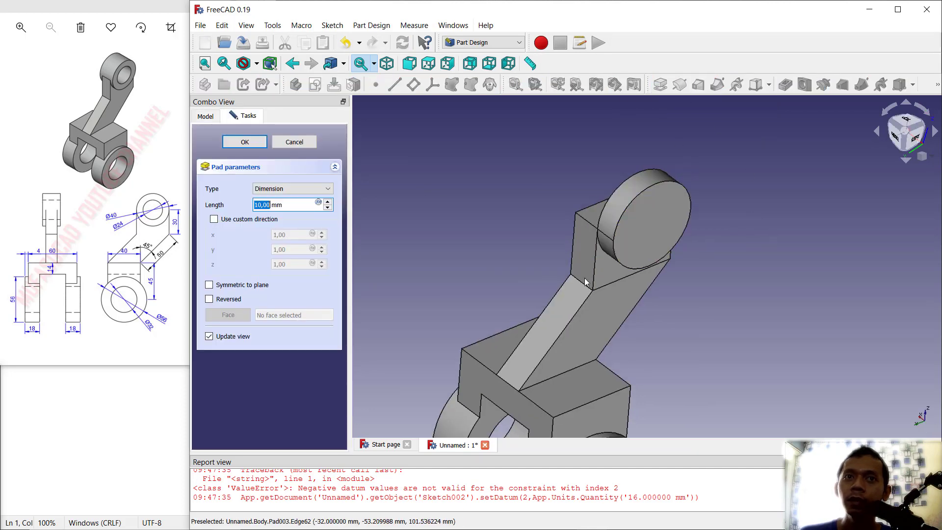
{"action": "left_click", "coordinate": [209, 299]}
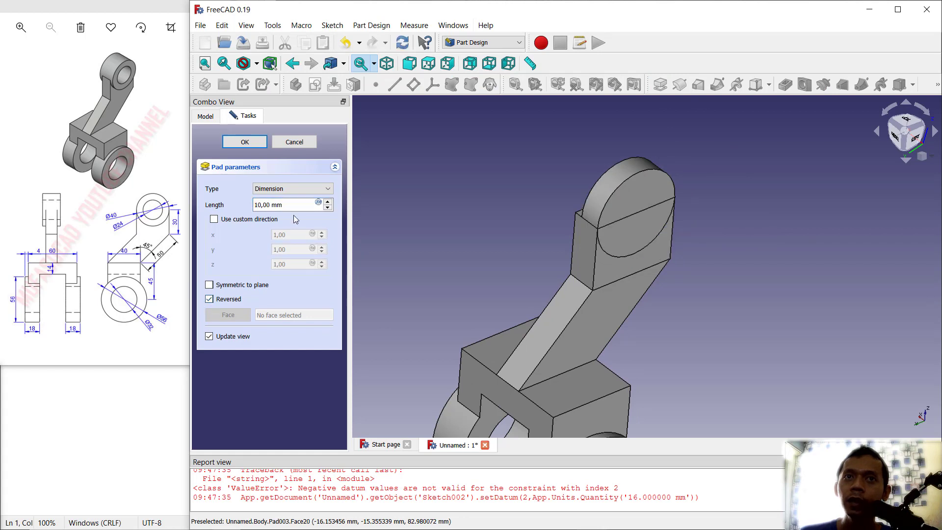
{"action": "left_click_drag", "start_coordinate": [293, 206], "coordinate": [239, 211]}
{"action": "type", "text": "14"}
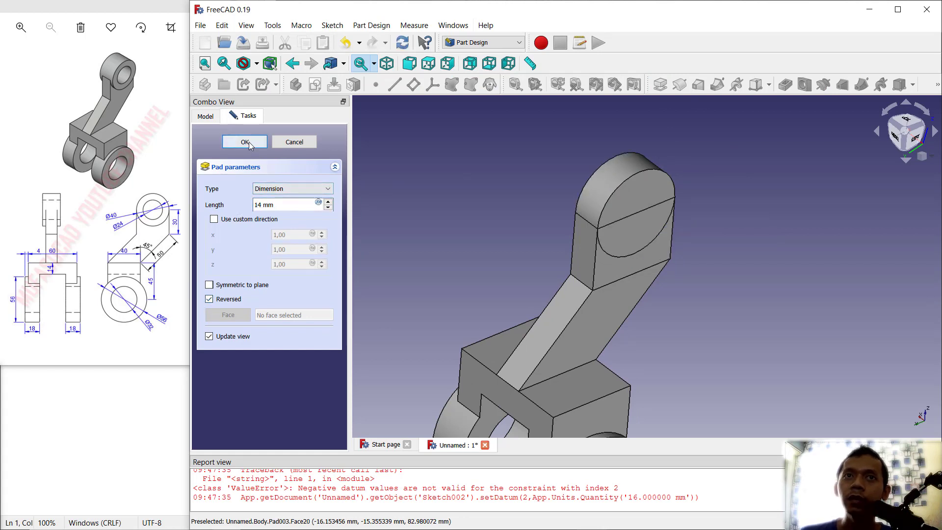
{"action": "key", "text": "Return"}
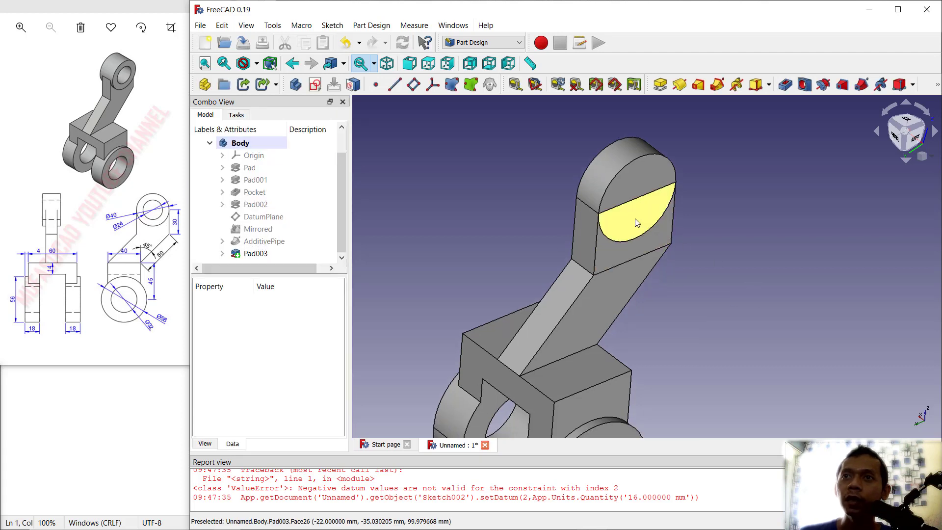
Set the Refine property of the rounded end's pad to true.
{"action": "left_click", "coordinate": [636, 223]}
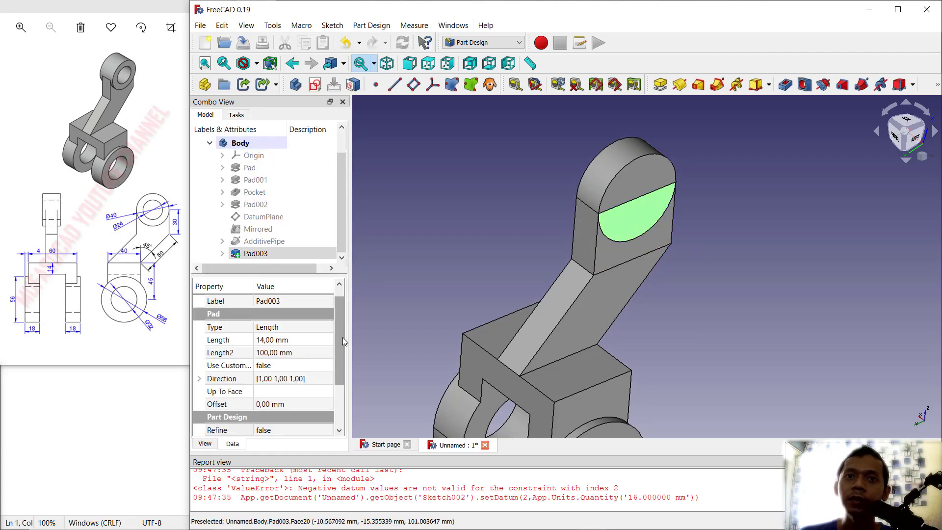
{"action": "scroll", "coordinate": [343, 334], "scroll_direction": "down", "scroll_amount": 2}
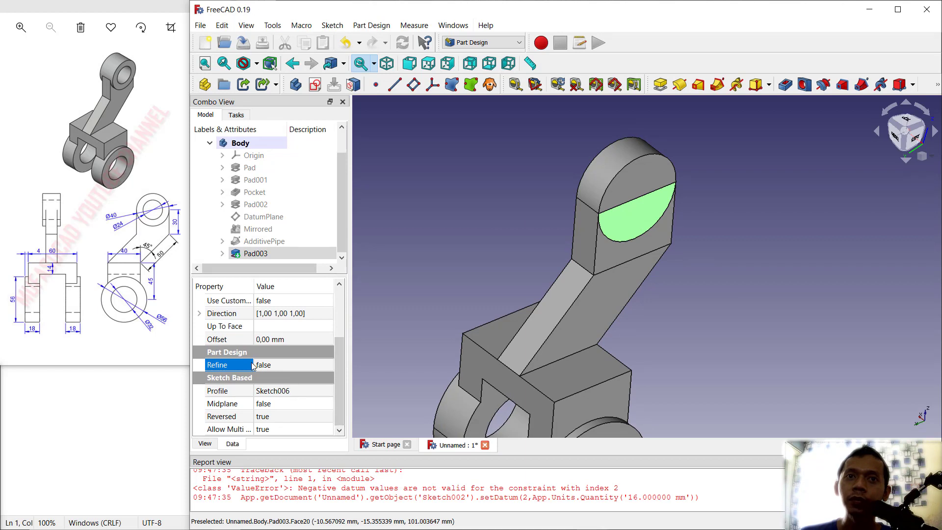
{"action": "left_click", "coordinate": [264, 367]}
{"action": "left_click", "coordinate": [278, 365]}
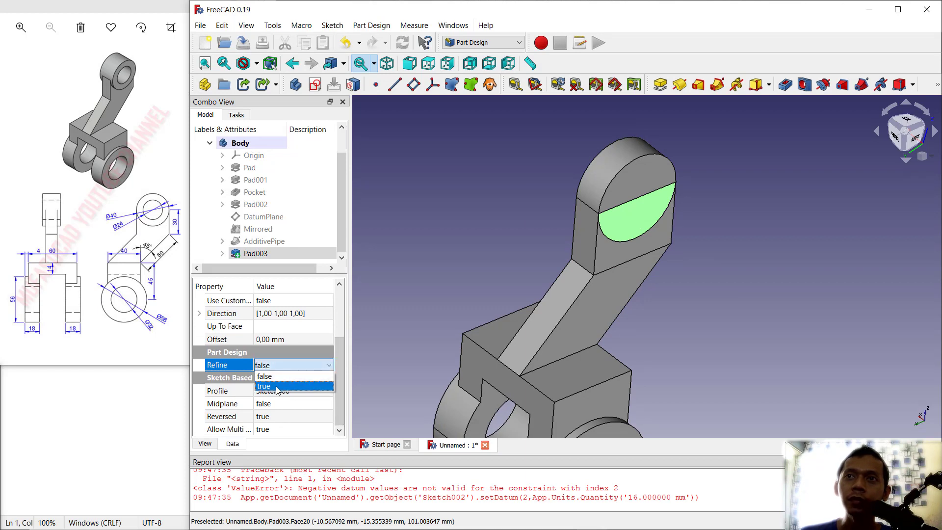
{"action": "left_click", "coordinate": [276, 387]}
{"action": "left_click", "coordinate": [491, 216]}
Create a sketch on the arm's broad side face and link the rounded end's arc as external geometry.
{"action": "scroll", "coordinate": [733, 226], "scroll_direction": "up", "scroll_amount": 3}
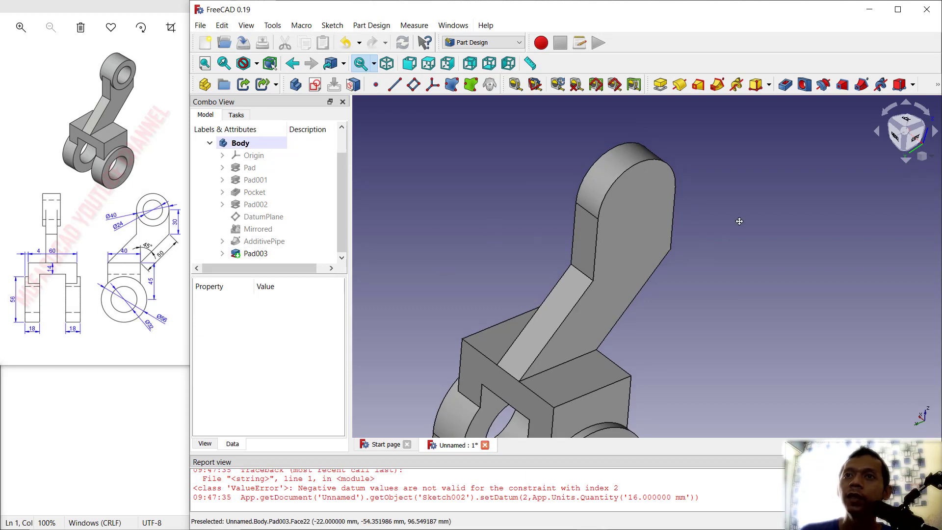
{"action": "scroll", "coordinate": [725, 290], "scroll_direction": "down", "scroll_amount": 3}
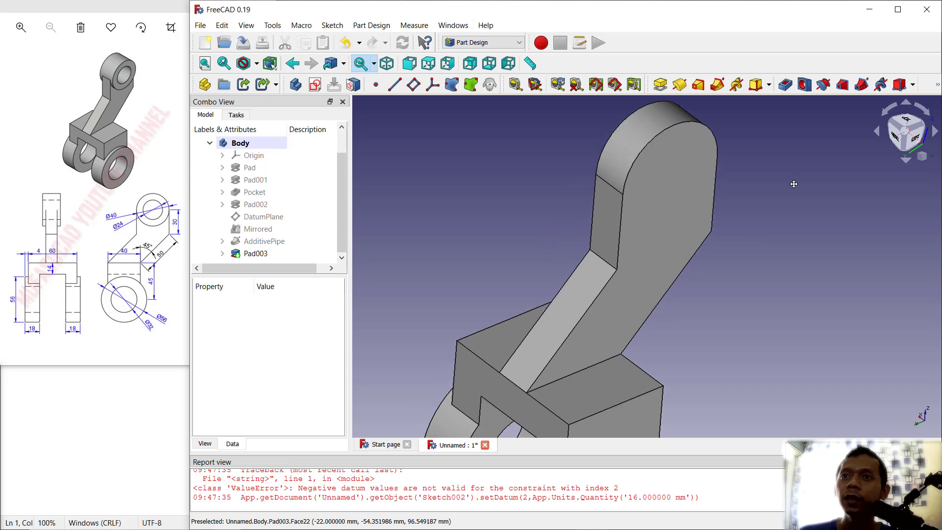
{"action": "left_click", "coordinate": [694, 195]}
{"action": "middle_click_drag", "start_coordinate": [813, 185], "coordinate": [777, 205]}
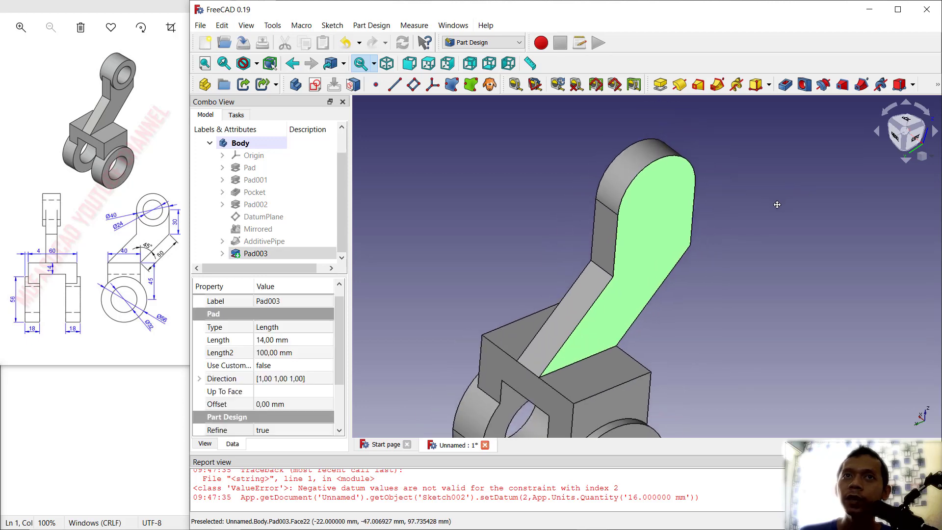
{"action": "left_click", "coordinate": [315, 85]}
{"action": "middle_click_drag", "start_coordinate": [531, 280], "coordinate": [466, 244]}
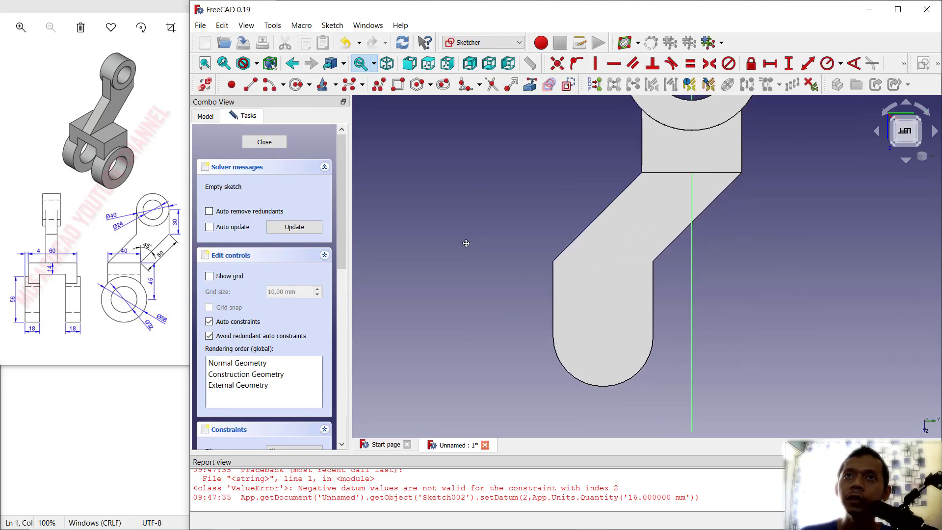
{"action": "left_click", "coordinate": [530, 85]}
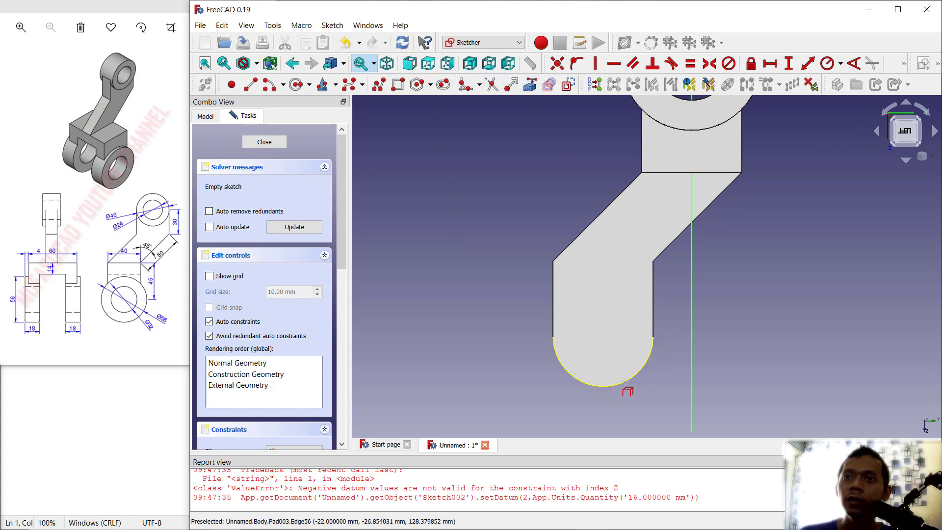
{"action": "left_click", "coordinate": [625, 381]}
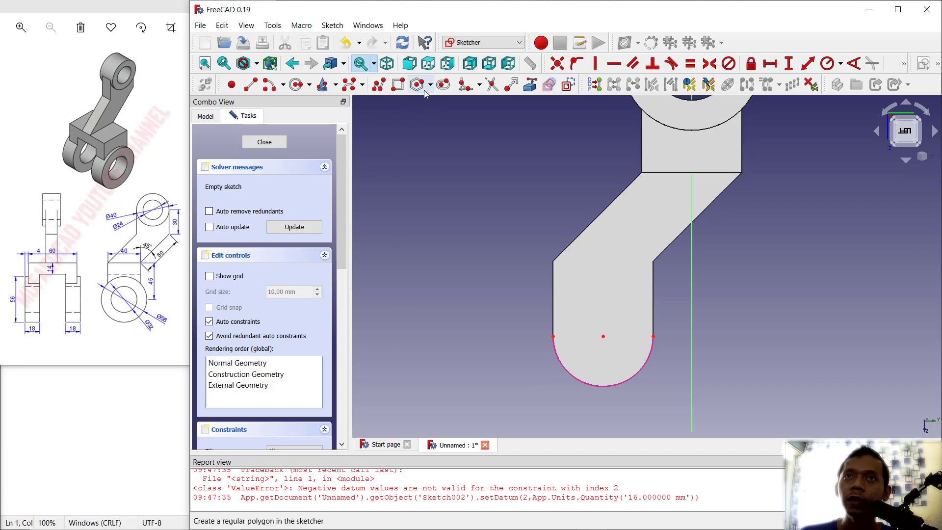
Draw a circle of about 20.5 mm radius centred on the linked arc's centre, and undo its last automatic constraint.
{"action": "left_click", "coordinate": [297, 86]}
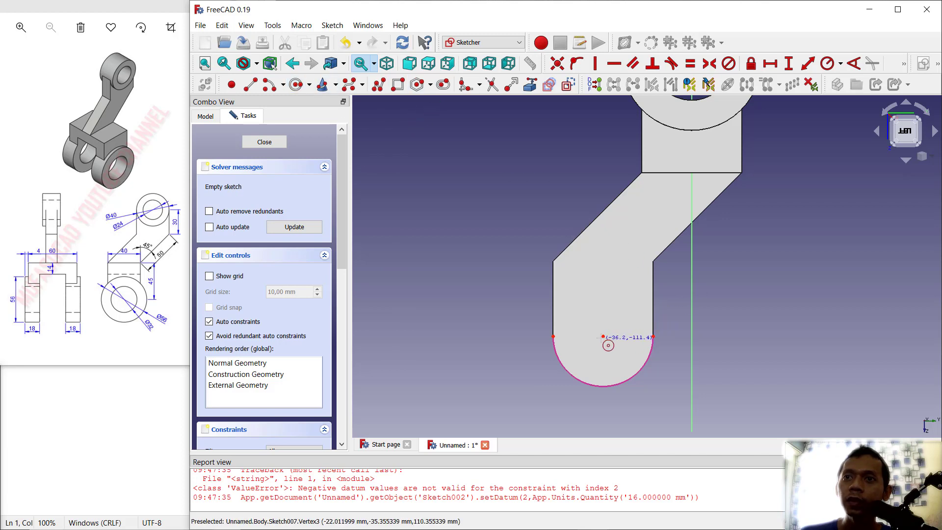
{"action": "left_click", "coordinate": [604, 336]}
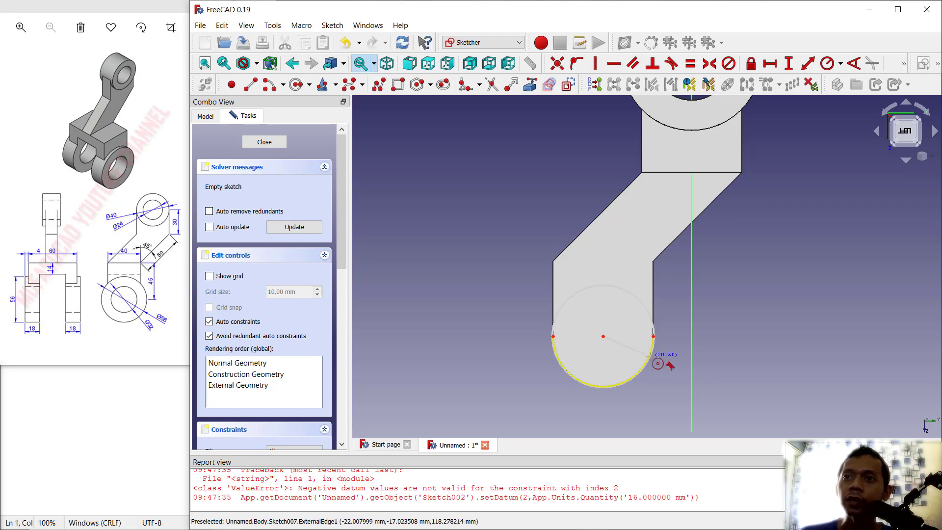
{"action": "left_click", "coordinate": [649, 355]}
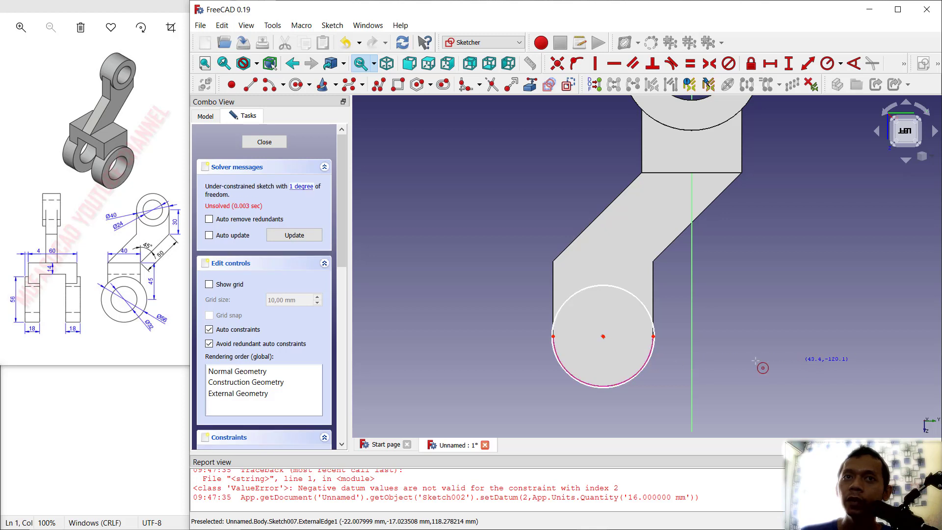
{"action": "scroll", "coordinate": [614, 358], "scroll_direction": "up", "scroll_amount": 2}
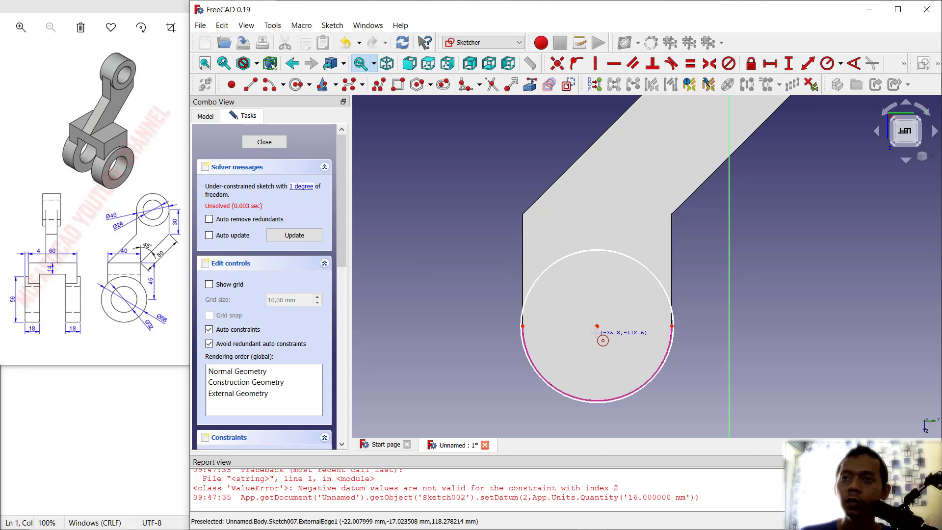
{"action": "key", "text": "ctrl+z"}
{"action": "key", "text": "Escape"}
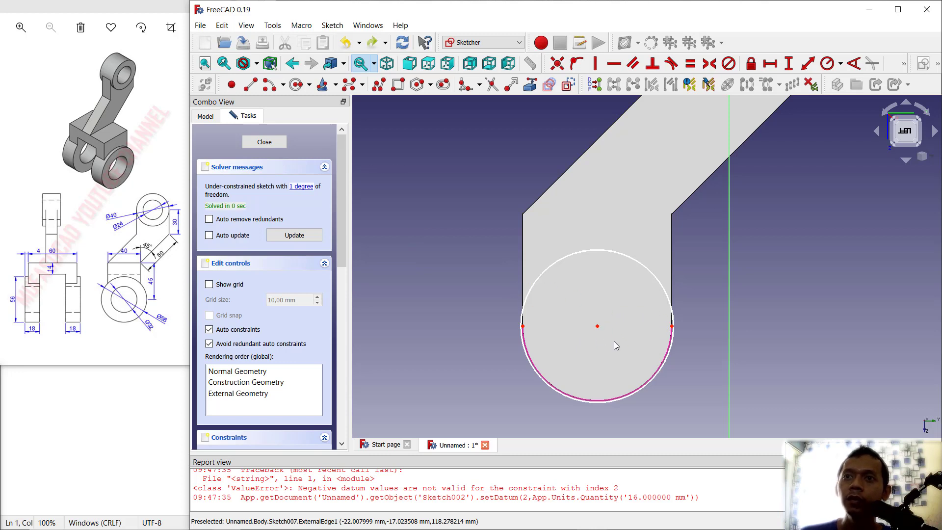
Undo the oversized circle and redraw it with a radius of about 12.3 mm, centred on the linked arc's centre.
{"action": "key", "text": "ctrl+z"}
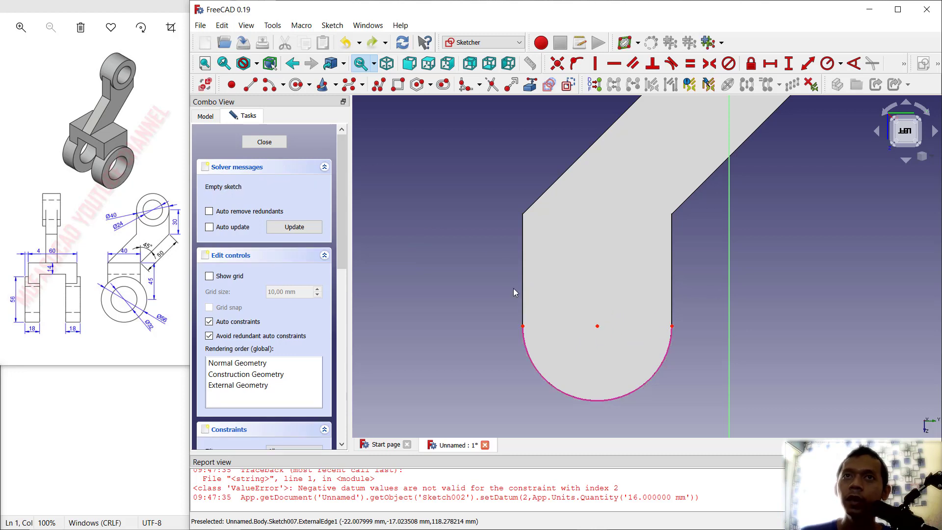
{"action": "left_click", "coordinate": [296, 84]}
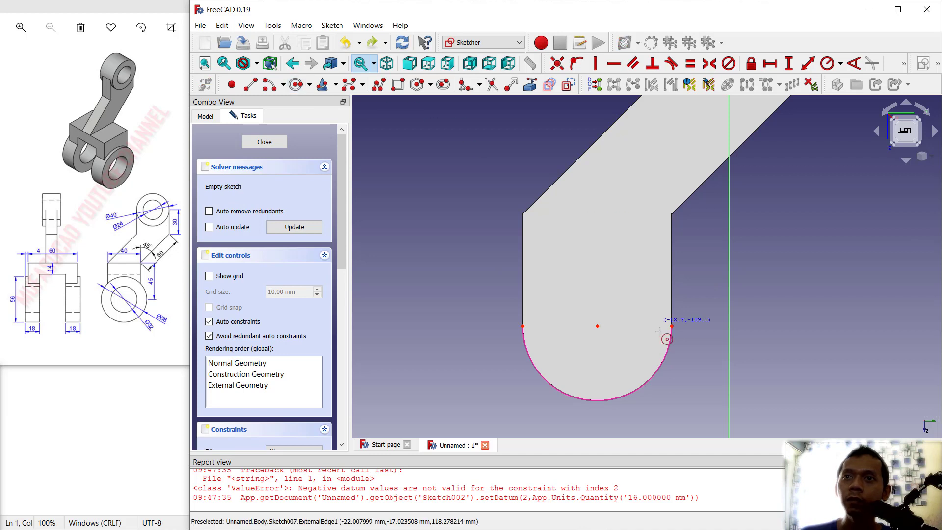
{"action": "left_click", "coordinate": [597, 326]}
{"action": "left_click", "coordinate": [626, 288]}
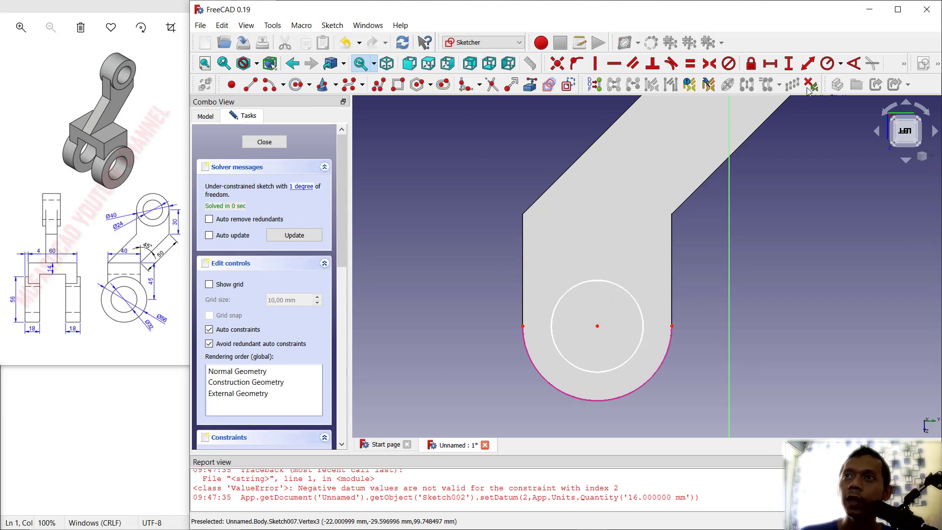
Constrain the circle's radius to 20 mm and close the sketch.
{"action": "left_click", "coordinate": [827, 63]}
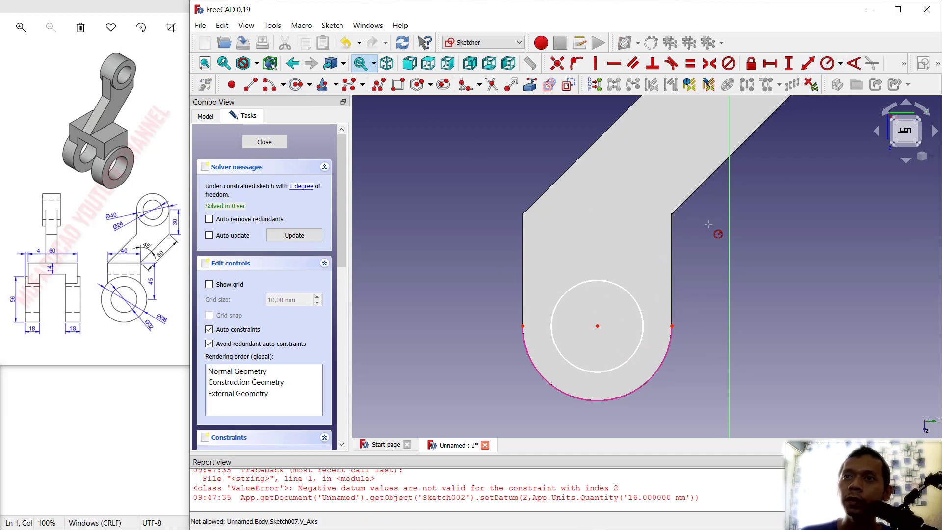
{"action": "left_click", "coordinate": [633, 294]}
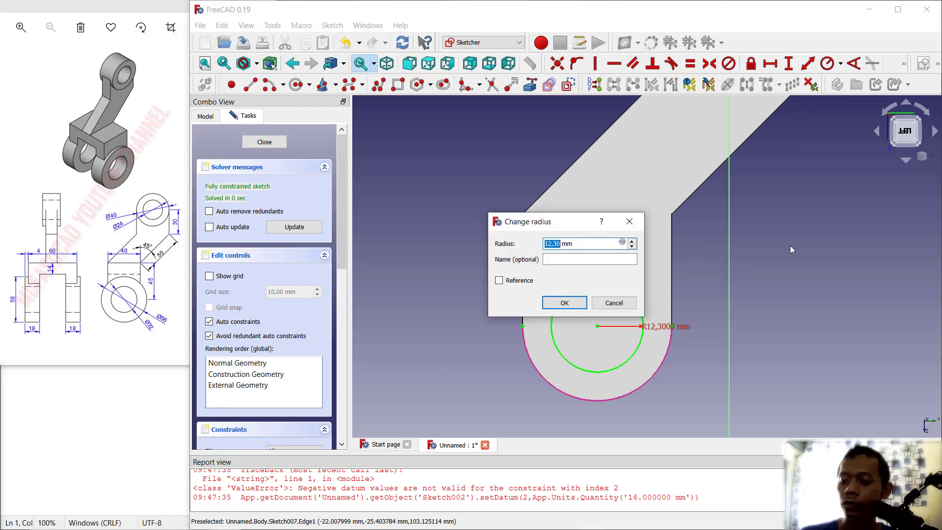
{"action": "type", "text": "20"}
{"action": "key", "text": "Return"}
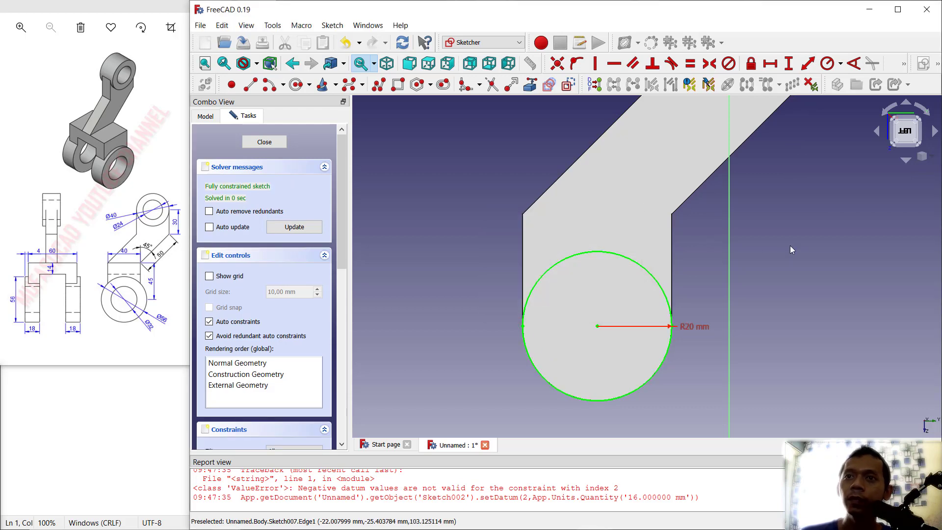
{"action": "left_click", "coordinate": [268, 146]}
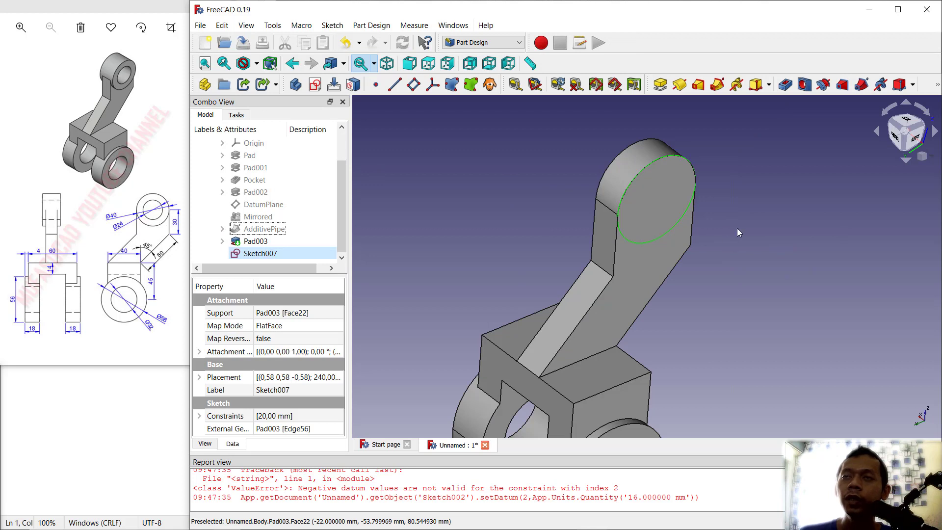
Pad the 20 mm radius circle outward by 3 mm to form a raised disc on the arm's end.
{"action": "left_click", "coordinate": [661, 85]}
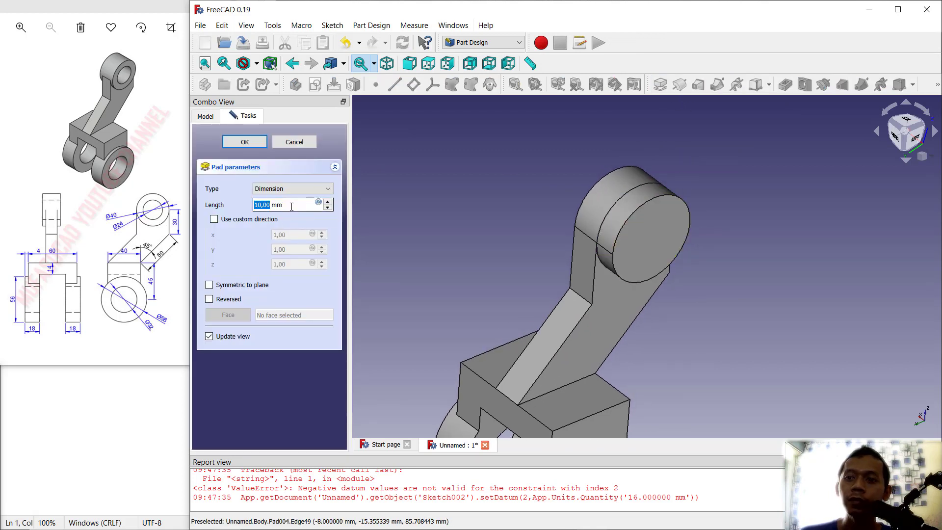
{"action": "type", "text": "3"}
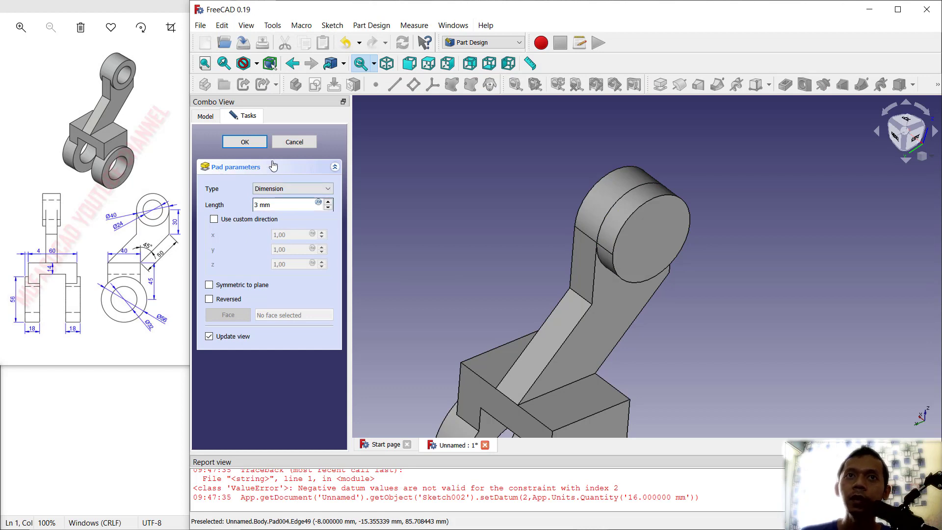
{"action": "left_click", "coordinate": [245, 142]}
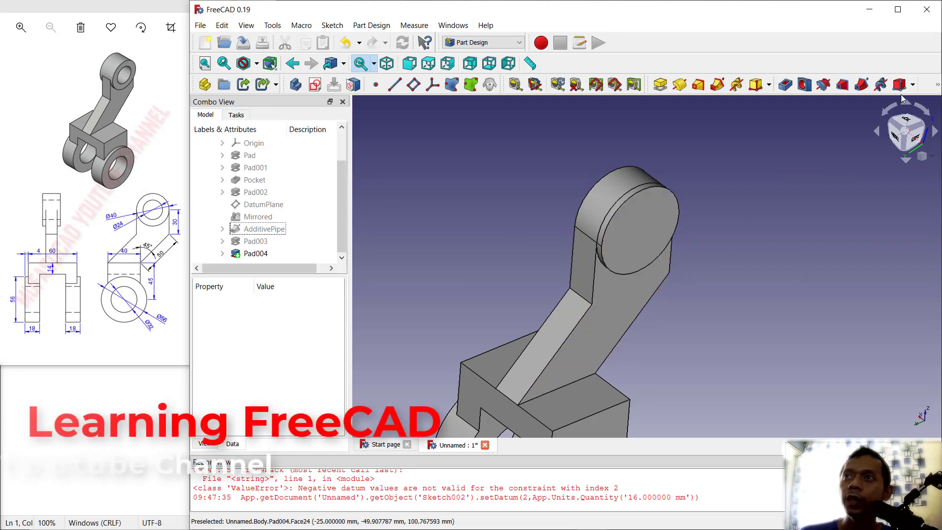
Mirror the 3 mm disc pad to the arm's opposite face, using DatumPlane as the mirror plane.
{"action": "left_click", "coordinate": [937, 87]}
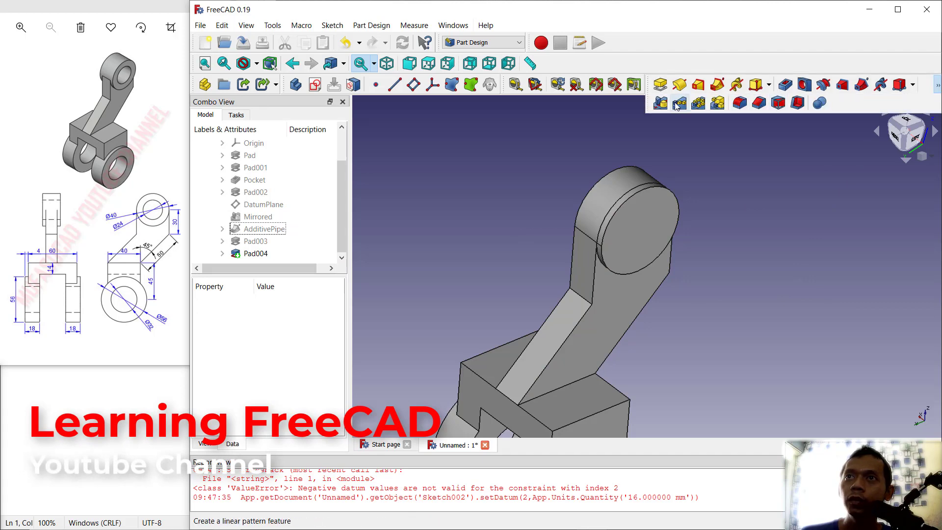
{"action": "left_click", "coordinate": [668, 105]}
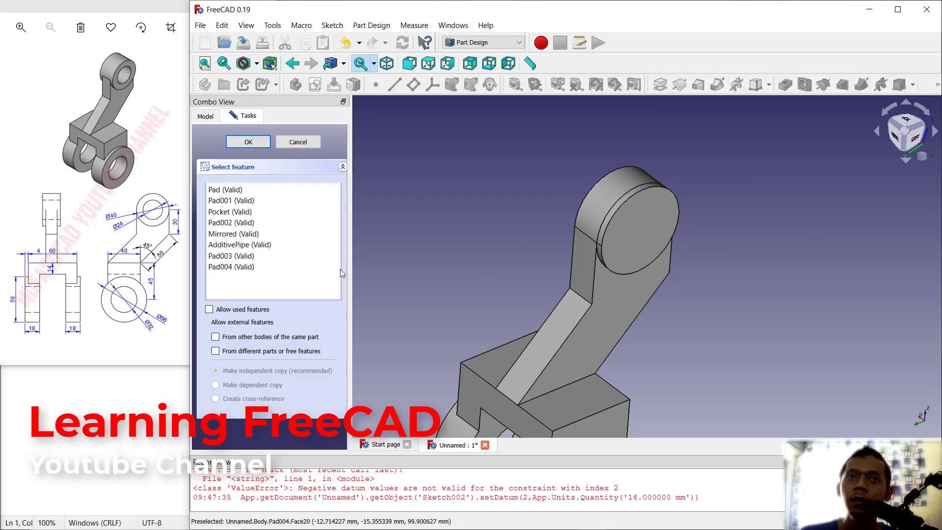
{"action": "left_click", "coordinate": [234, 267]}
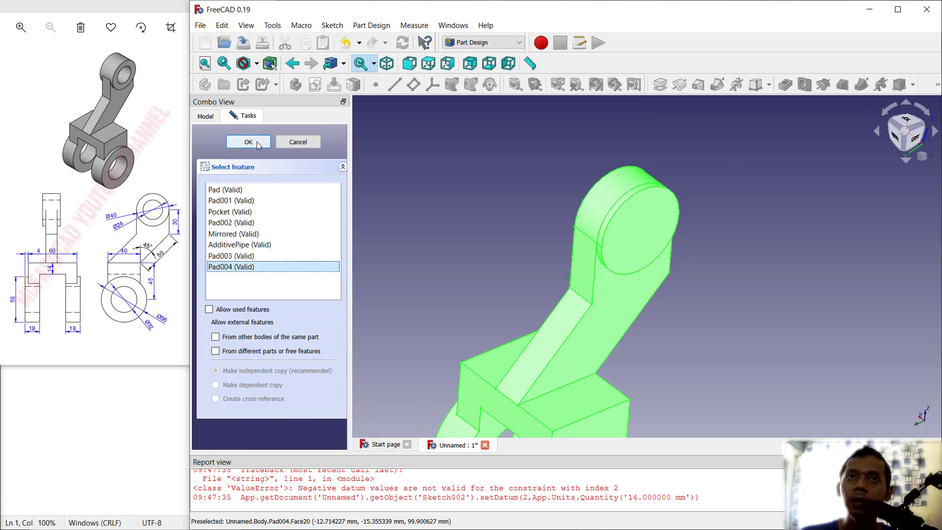
{"action": "left_click", "coordinate": [259, 143]}
{"action": "left_click", "coordinate": [301, 403]}
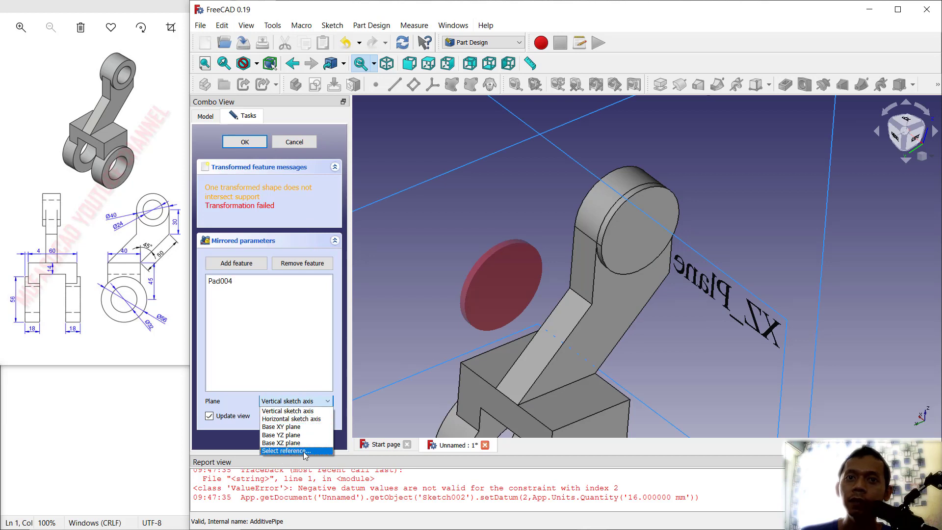
{"action": "left_click", "coordinate": [303, 451]}
{"action": "left_click", "coordinate": [208, 118]}
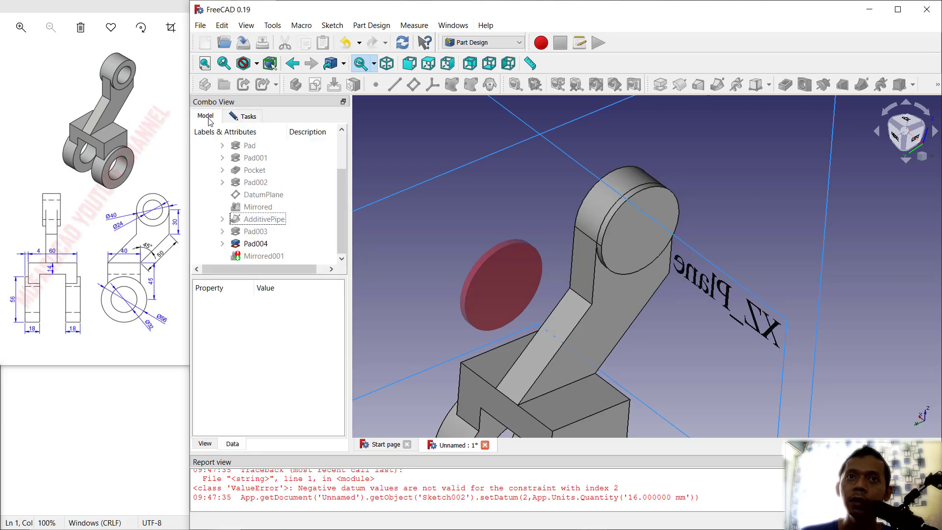
{"action": "left_click", "coordinate": [269, 195]}
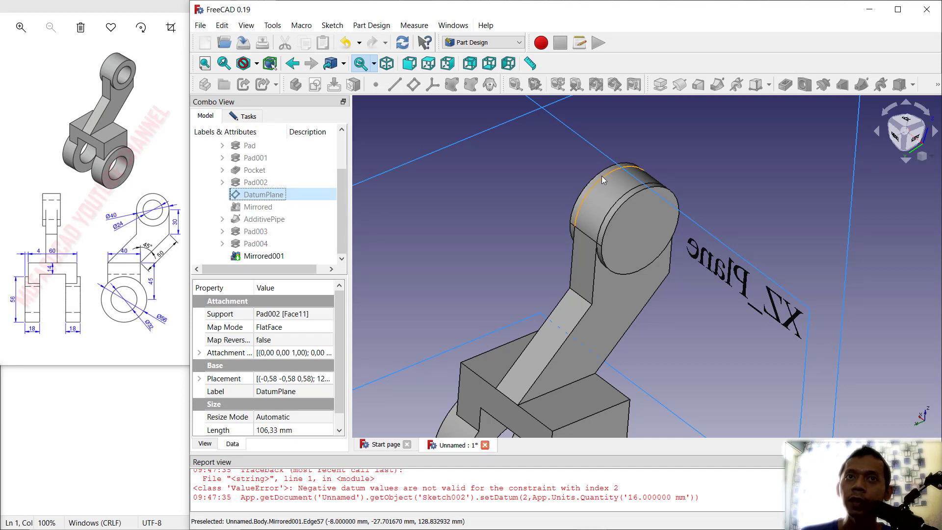
{"action": "left_click", "coordinate": [247, 116]}
{"action": "left_click", "coordinate": [244, 140]}
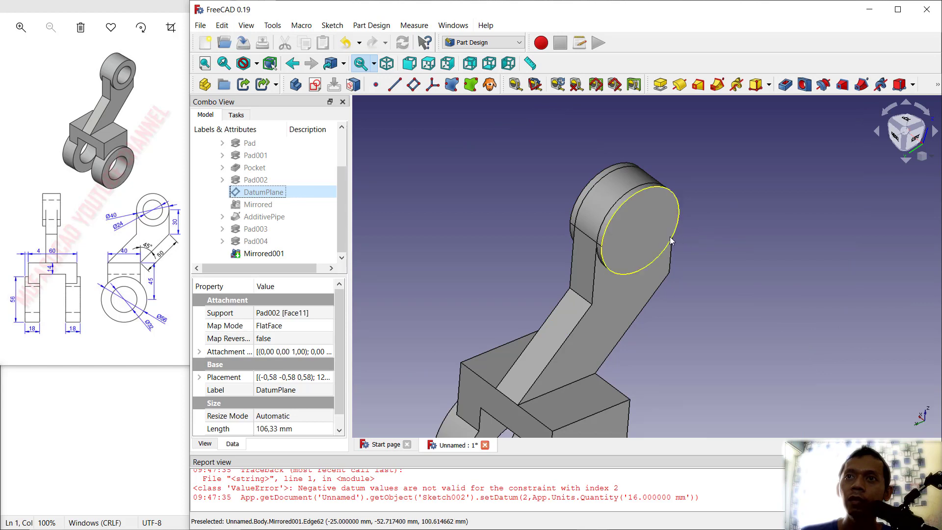
Set the Refine property of the disc's mirrored feature to true.
{"action": "left_click", "coordinate": [639, 236]}
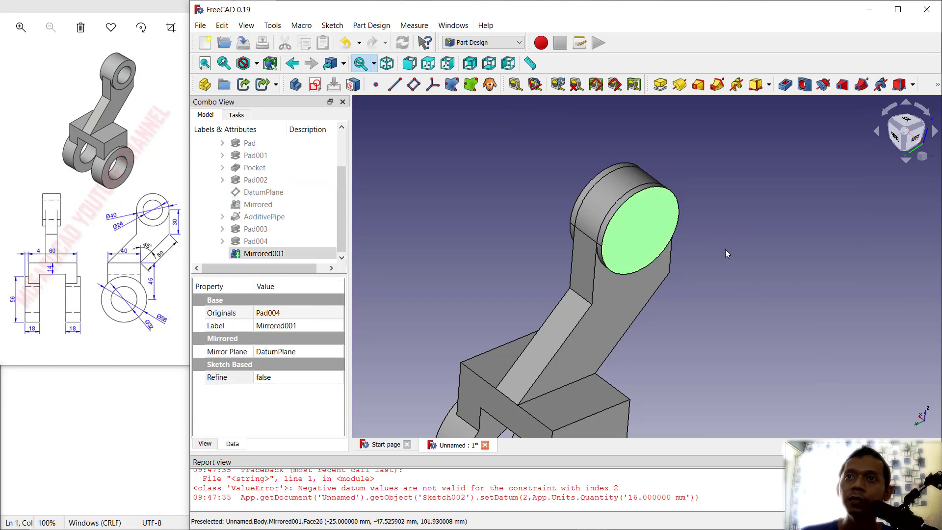
{"action": "left_click", "coordinate": [272, 377]}
{"action": "left_click", "coordinate": [295, 379]}
{"action": "left_click", "coordinate": [287, 400]}
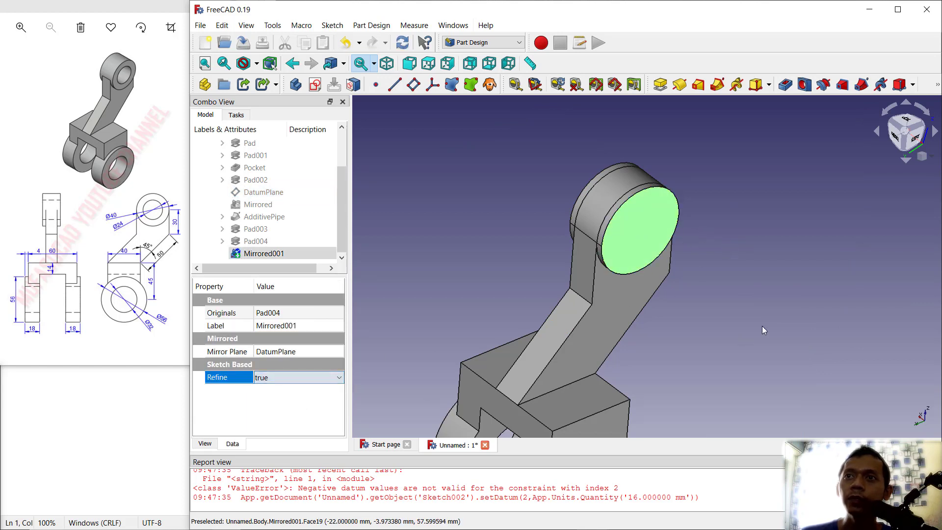
{"action": "left_click", "coordinate": [762, 327]}
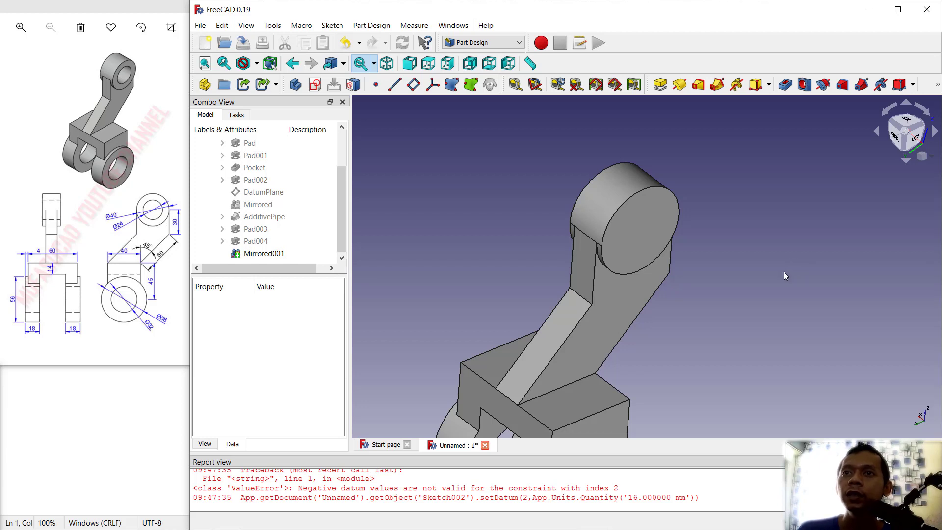
Create a sketch on the raised disc's flat outer face and link its circular edge as external geometry.
{"action": "left_click", "coordinate": [635, 235]}
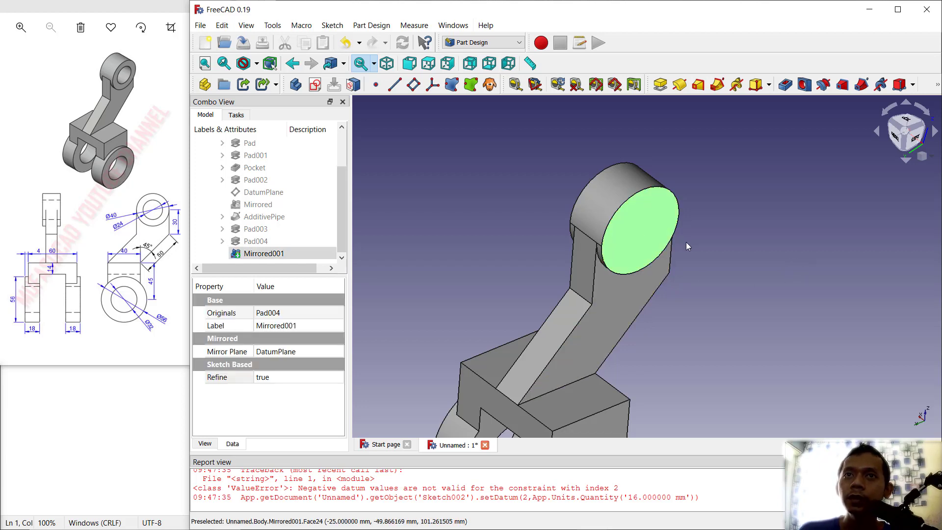
{"action": "left_click", "coordinate": [314, 84]}
{"action": "middle_click_drag", "start_coordinate": [640, 246], "coordinate": [520, 225]}
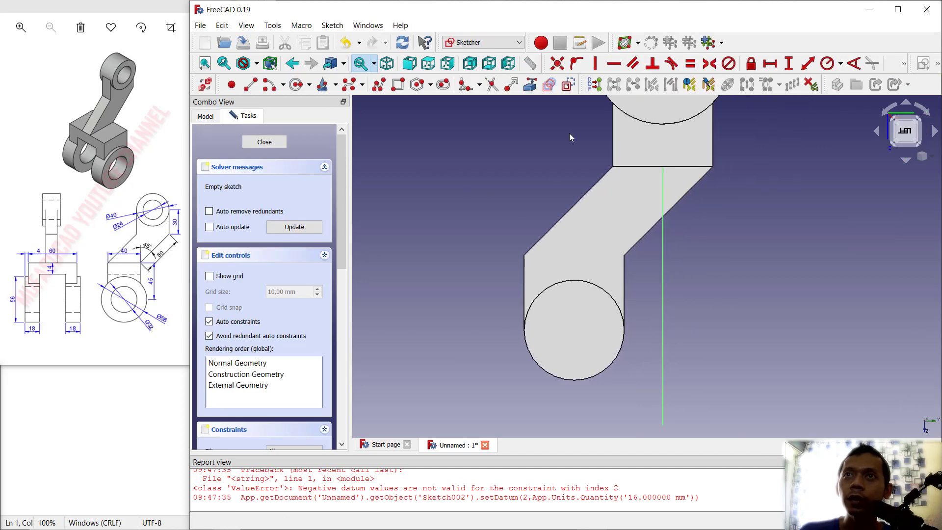
{"action": "left_click", "coordinate": [529, 84]}
{"action": "left_click", "coordinate": [576, 281]}
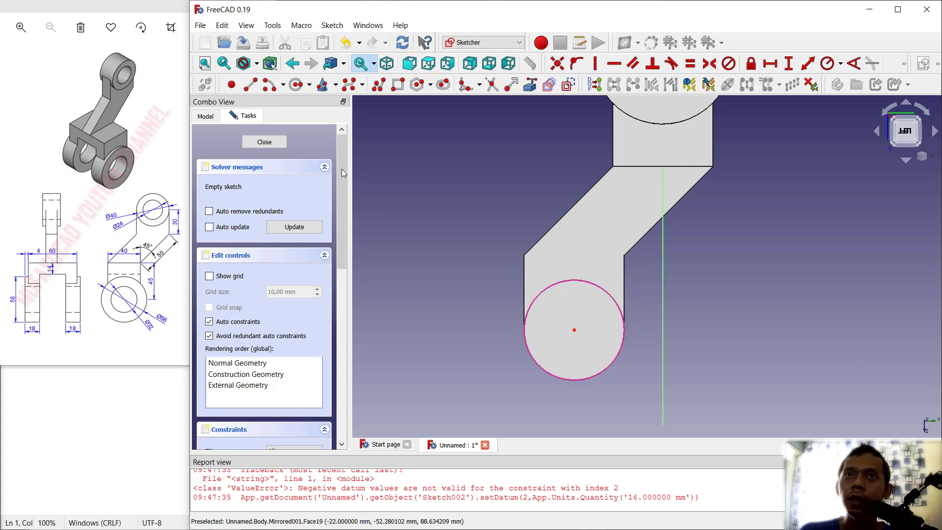
Draw a circle of about 9.6 mm radius centred on the linked edge's centre for the hole.
{"action": "left_click", "coordinate": [296, 85]}
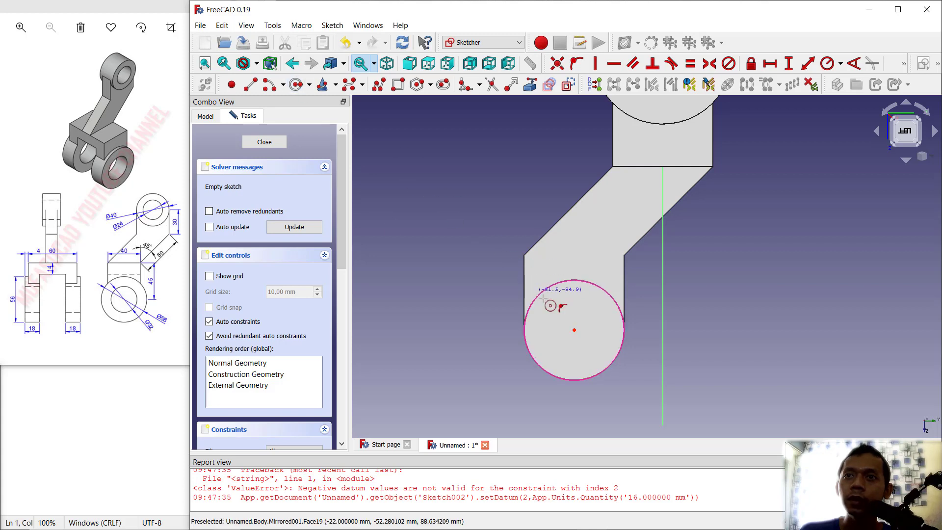
{"action": "left_click", "coordinate": [574, 329]}
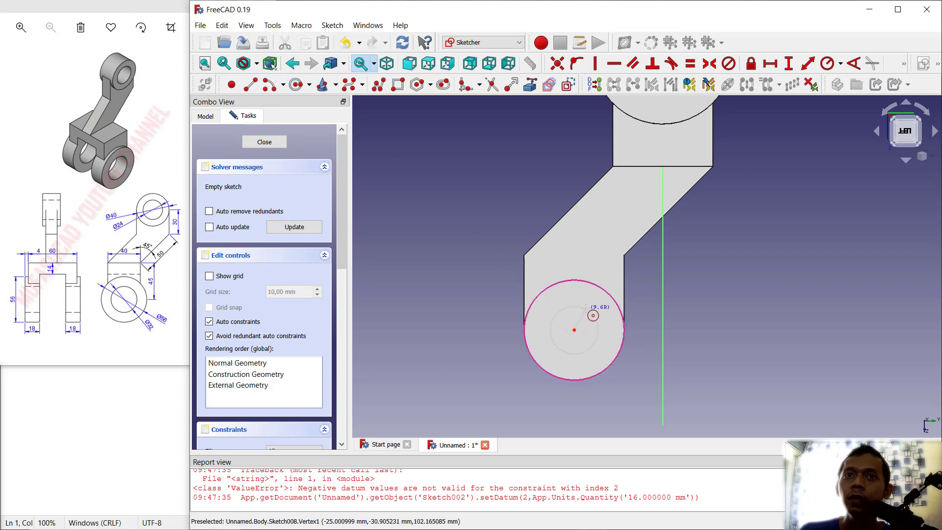
{"action": "left_click", "coordinate": [591, 312]}
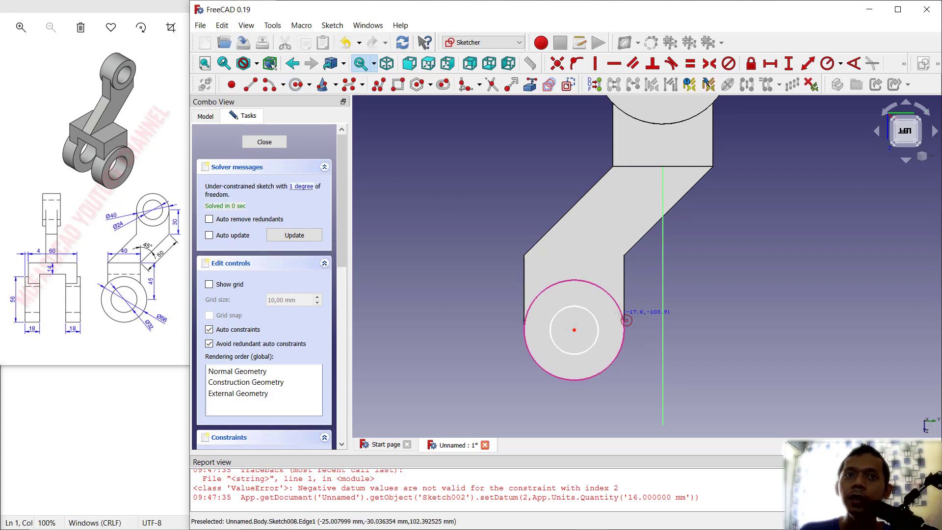
Try constraining the hole circle's radius to 16 mm, and undo that constraint.
{"action": "left_click", "coordinate": [828, 65]}
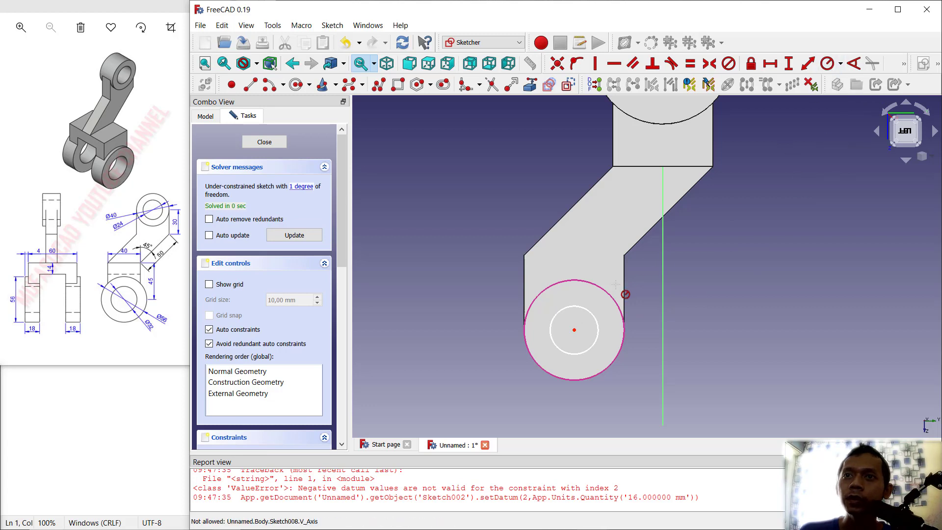
{"action": "left_click", "coordinate": [598, 320]}
{"action": "type", "text": "16"}
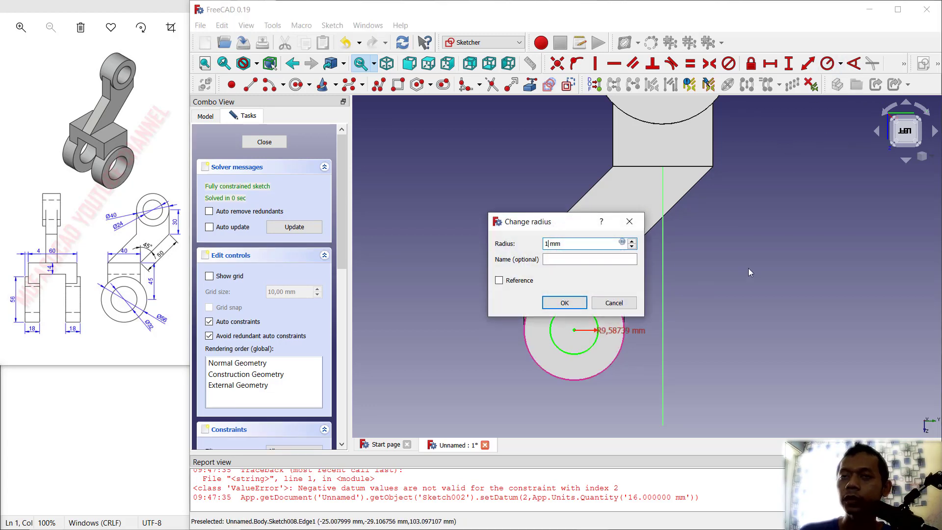
{"action": "key", "text": "Return"}
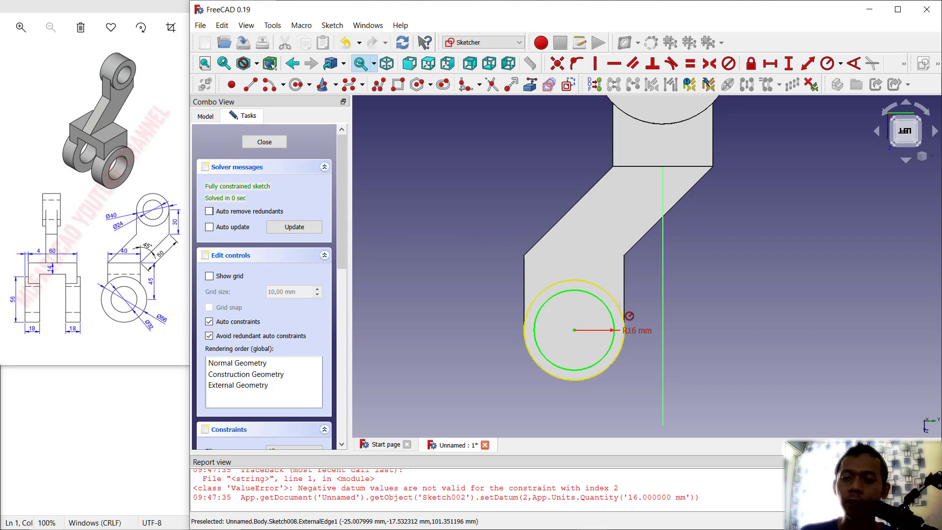
{"action": "key", "text": "ctrl+z"}
Constrain the hole circle's radius to 12 mm and close the sketch.
{"action": "double_click", "coordinate": [608, 329]}
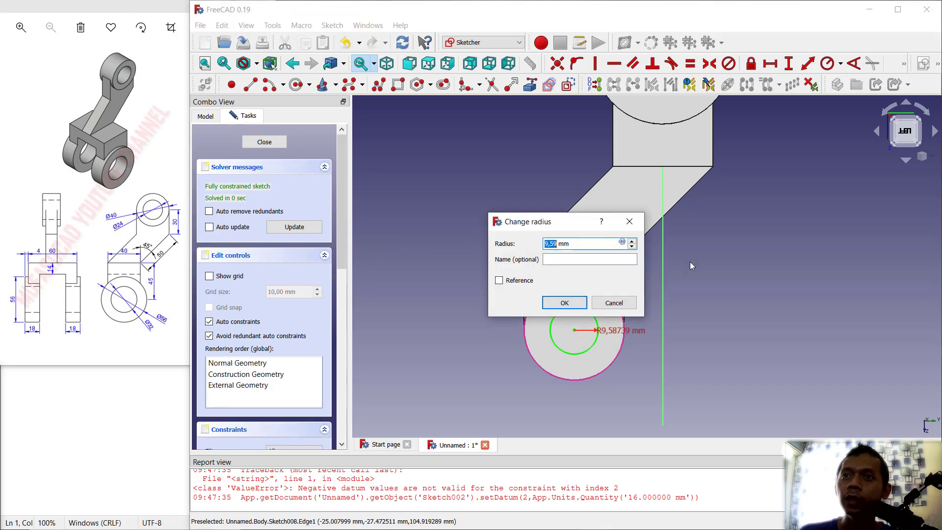
{"action": "type", "text": "12"}
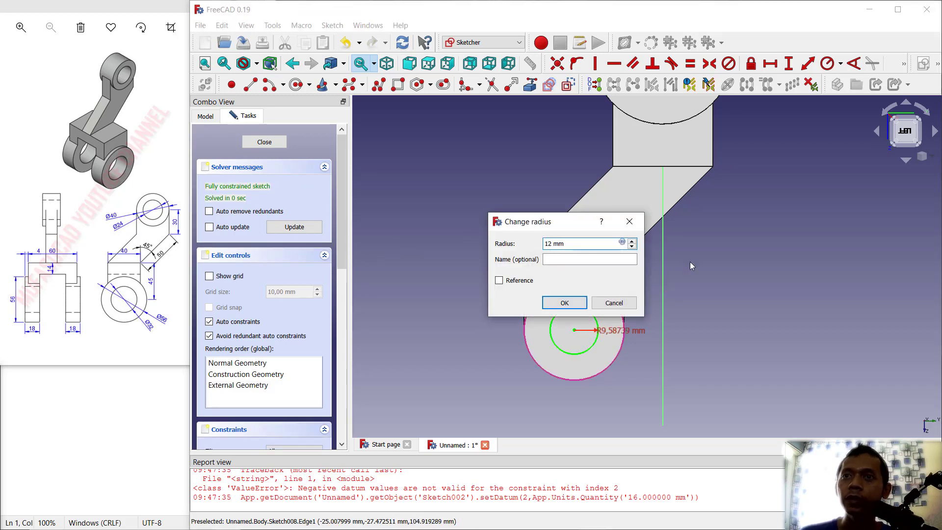
{"action": "key", "text": "Return"}
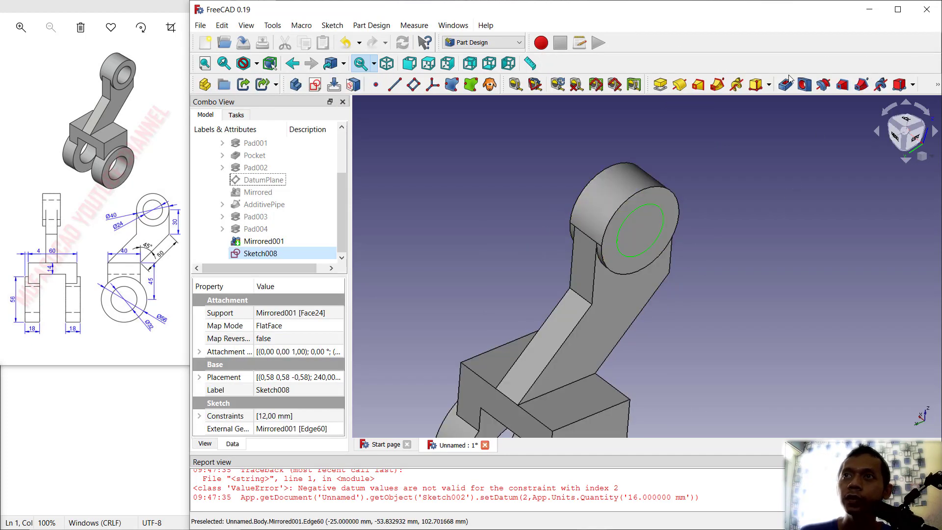
Pocket the 12 mm radius circle 25 mm deep to cut the hole through the arm's rounded end.
{"action": "left_click", "coordinate": [785, 85]}
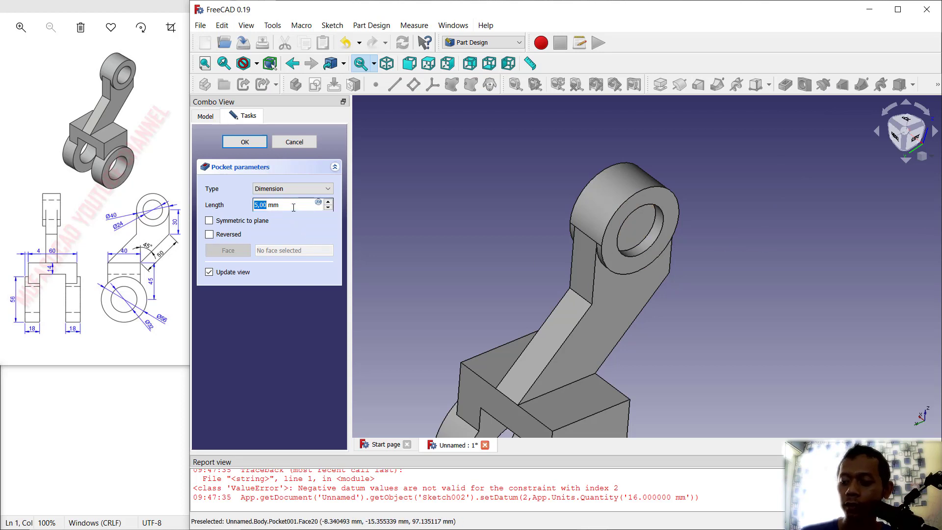
{"action": "type", "text": "25"}
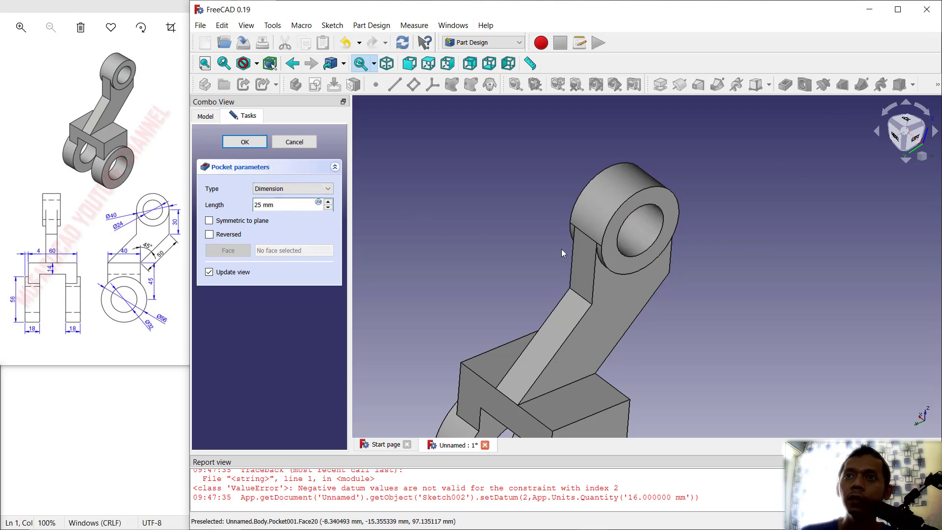
{"action": "middle_click_drag", "start_coordinate": [734, 317], "coordinate": [655, 252]}
{"action": "scroll", "coordinate": [693, 283], "scroll_direction": "down", "scroll_amount": 4}
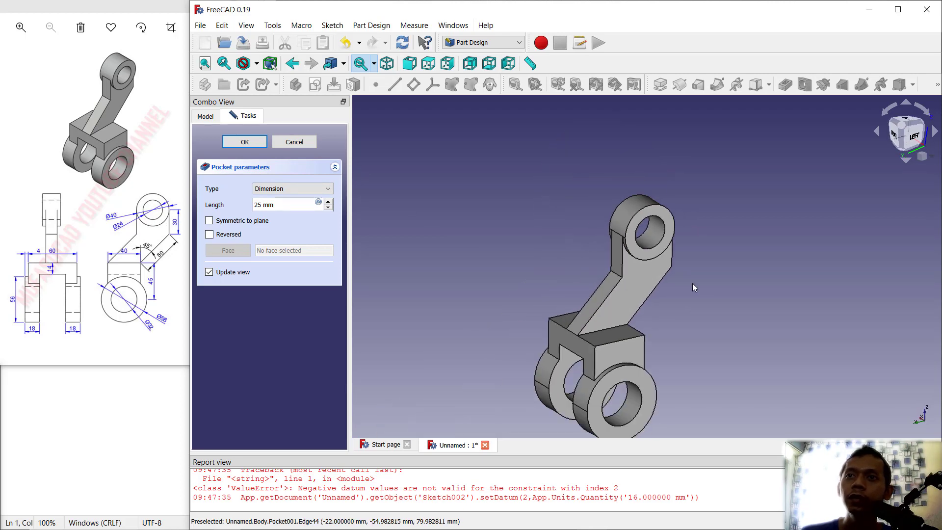
{"action": "left_click", "coordinate": [245, 141]}
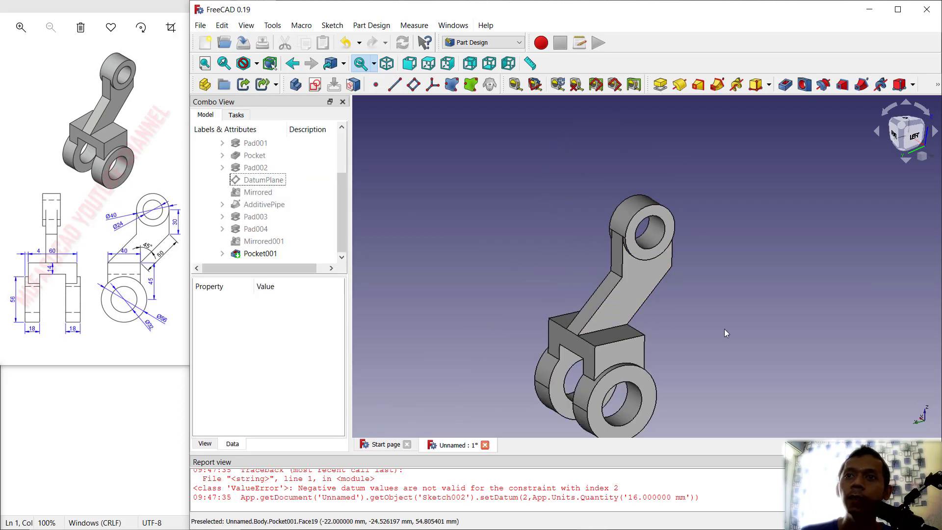
{"action": "middle_click_drag", "start_coordinate": [724, 328], "coordinate": [739, 245]}
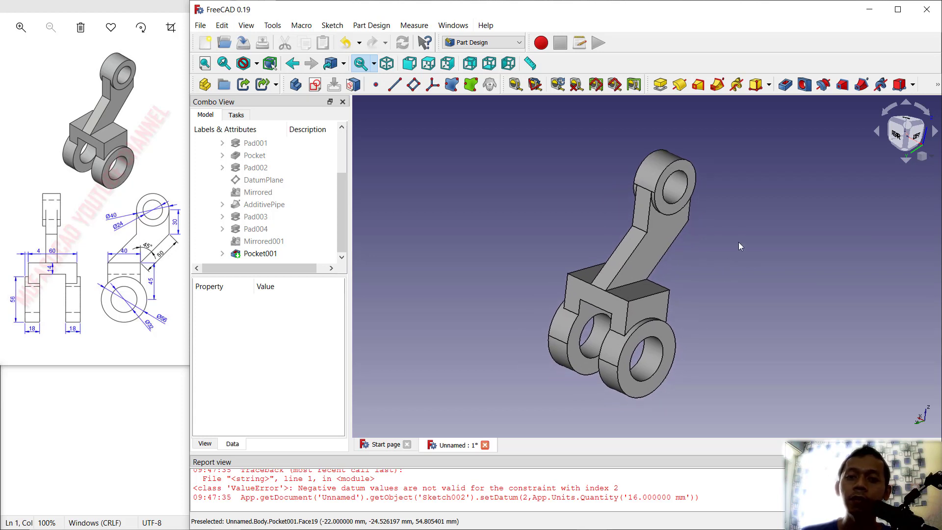